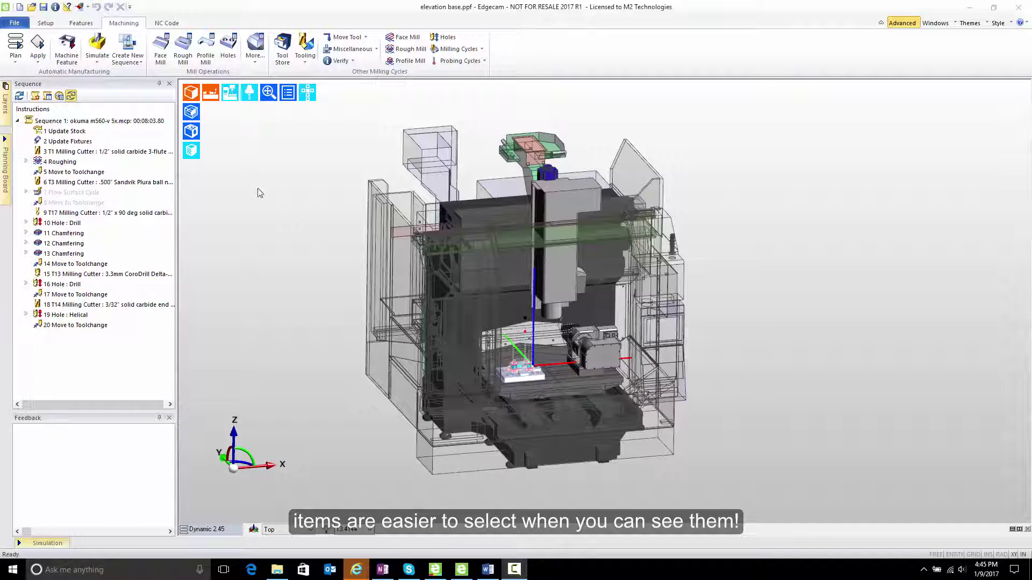
Step: Hide the machine graphics and make the toolpaths of sequence instructions 3 to 20 invisible
left_click(229, 94)
left_click(249, 112)
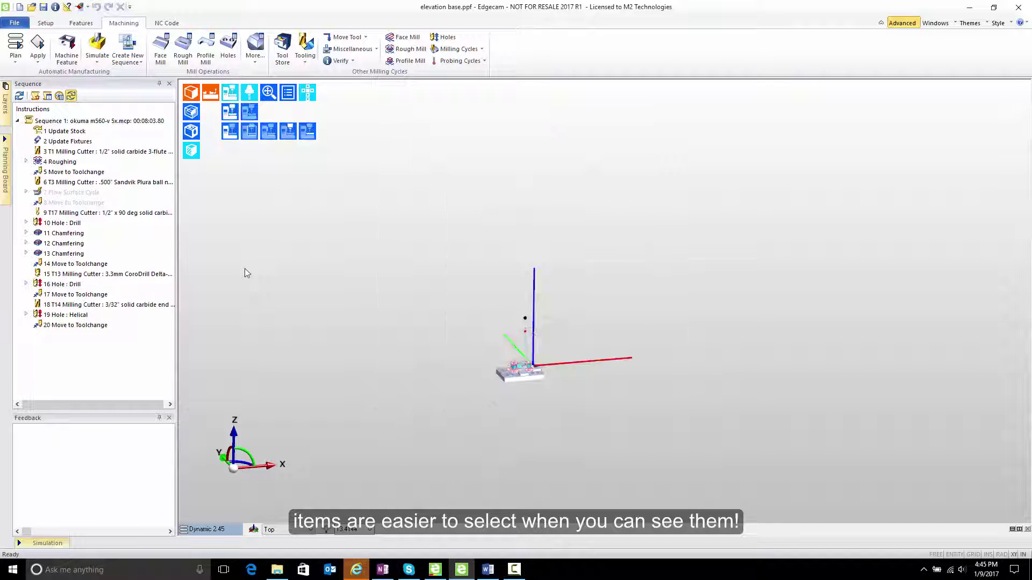
left_click(78, 327)
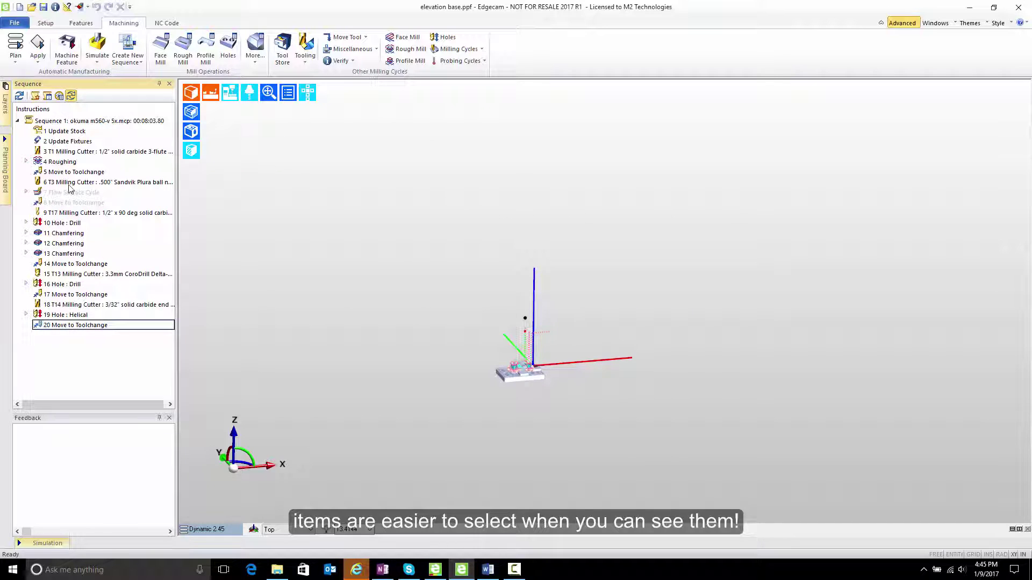
left_click(67, 151, "shift")
right_click(67, 152)
left_click(91, 242)
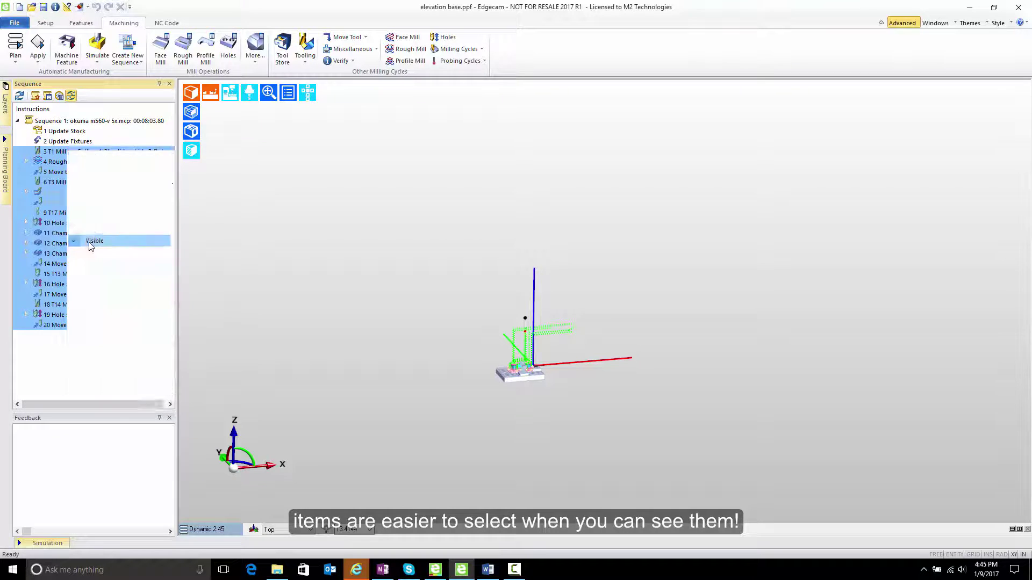
left_click(268, 92)
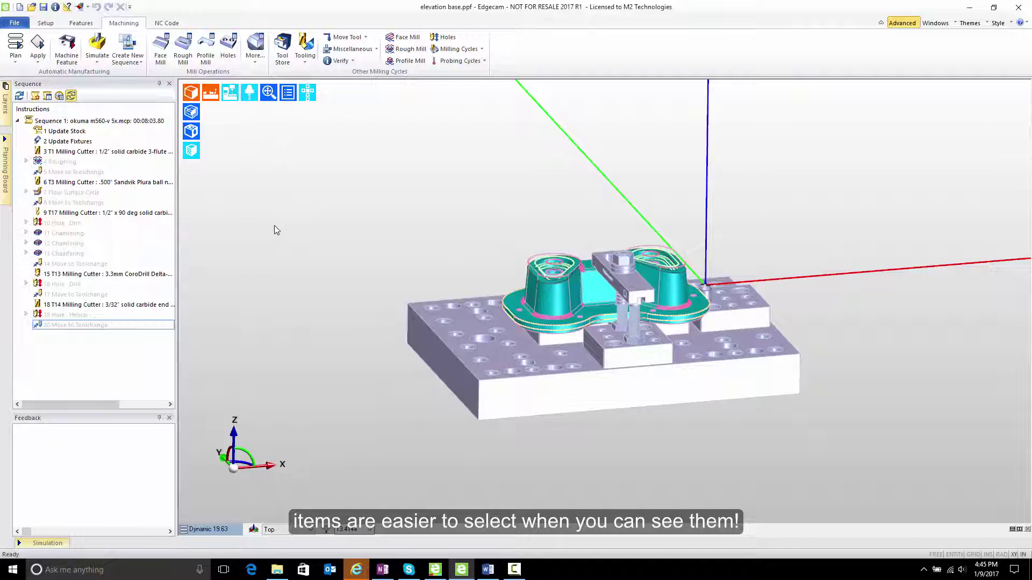
Step: Copy all edges of the fixture base plate solid as individual 2D curves at level 0, and undo the result
left_click(81, 24)
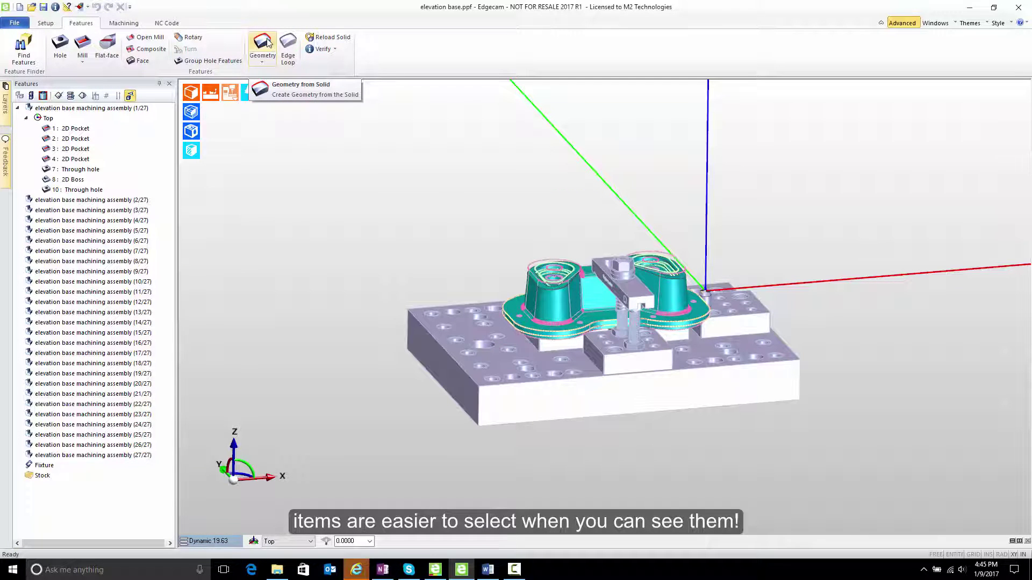
left_click(263, 43)
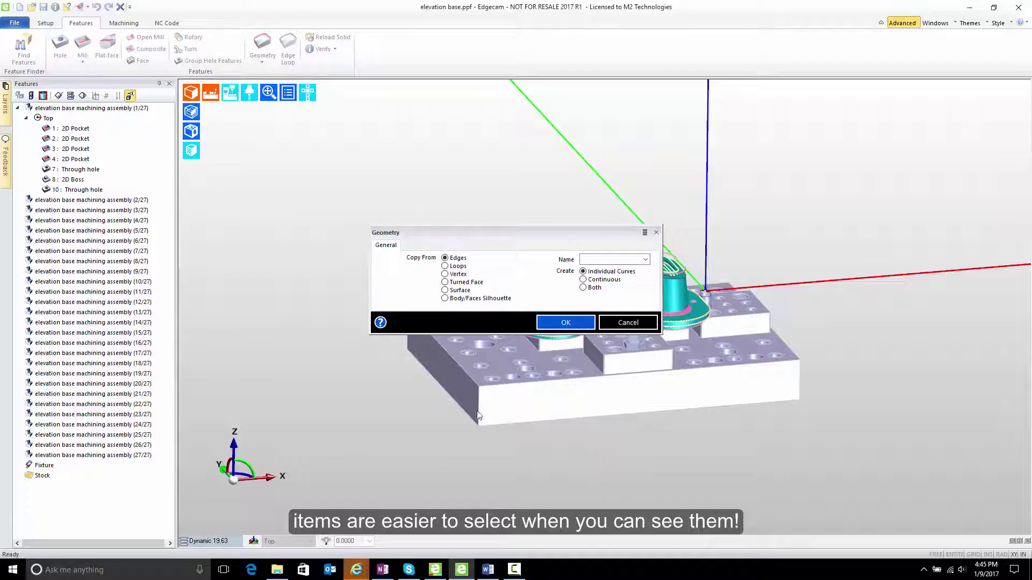
left_click(569, 323)
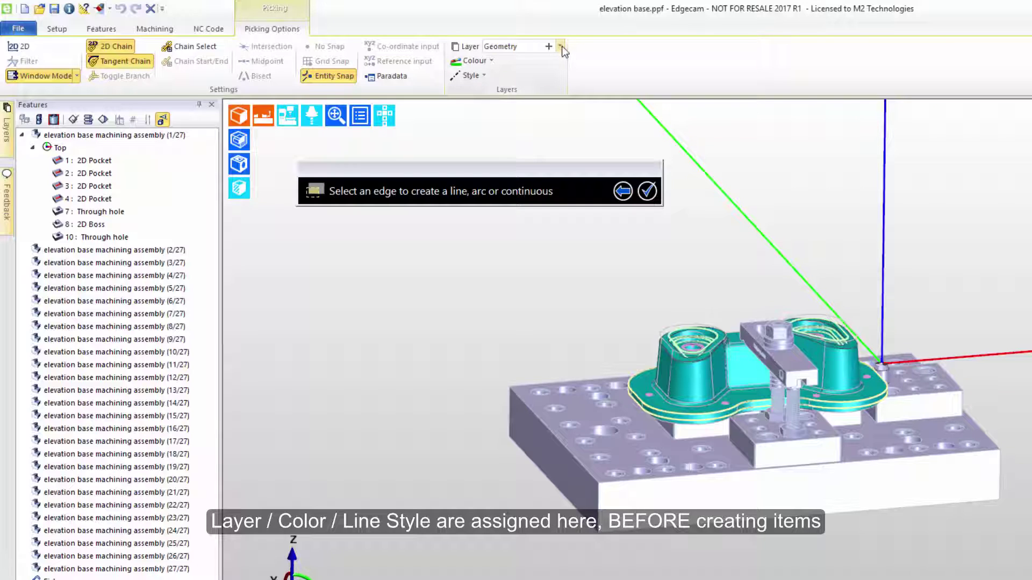
left_click(561, 47)
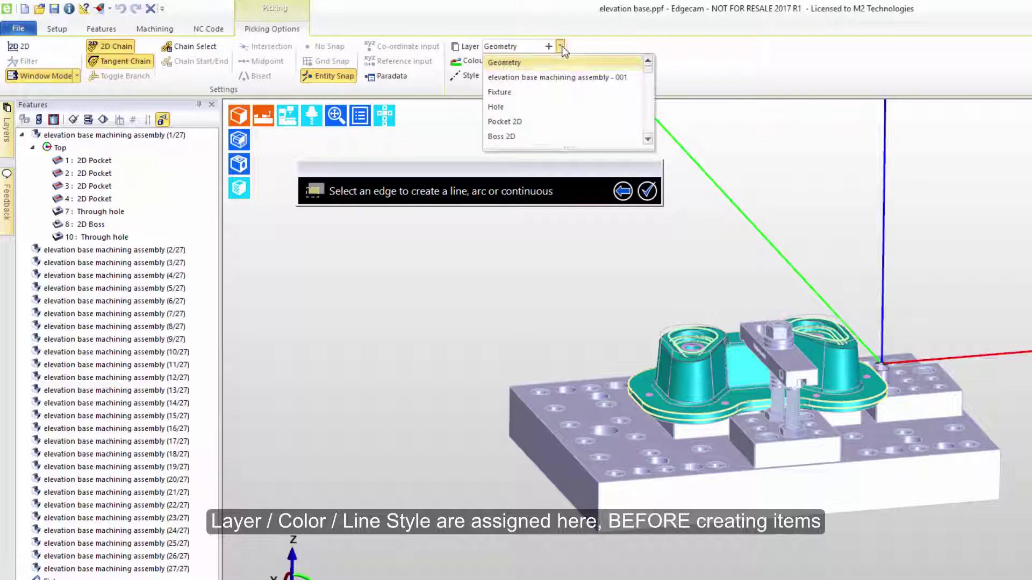
left_click(733, 76)
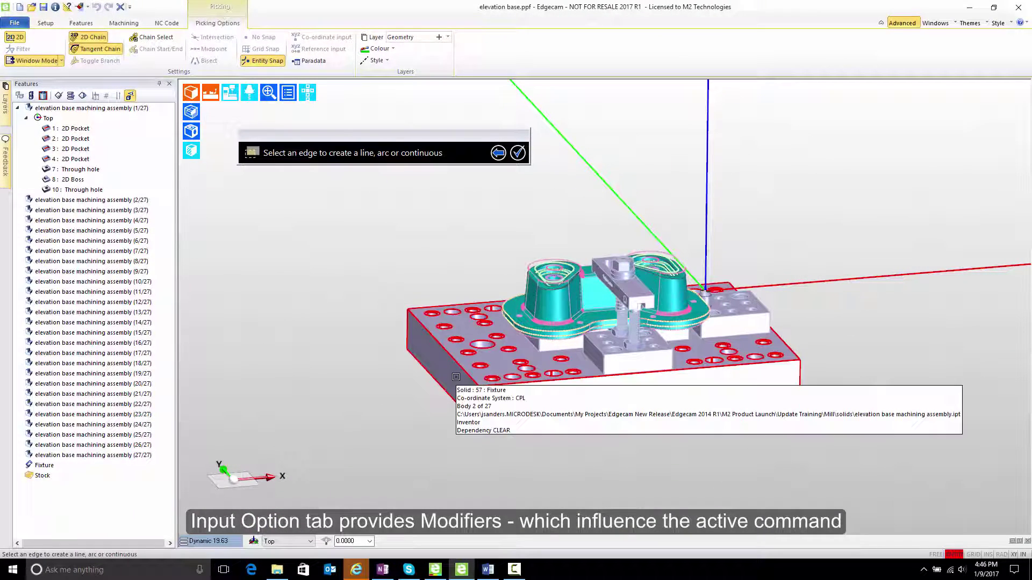
left_click(456, 377)
right_click(300, 347)
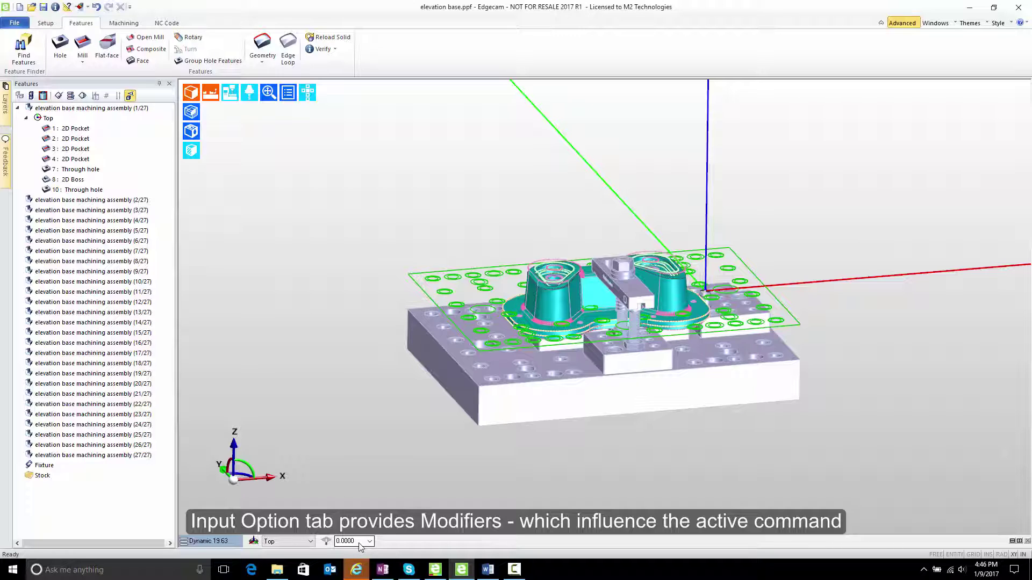
left_click(96, 7)
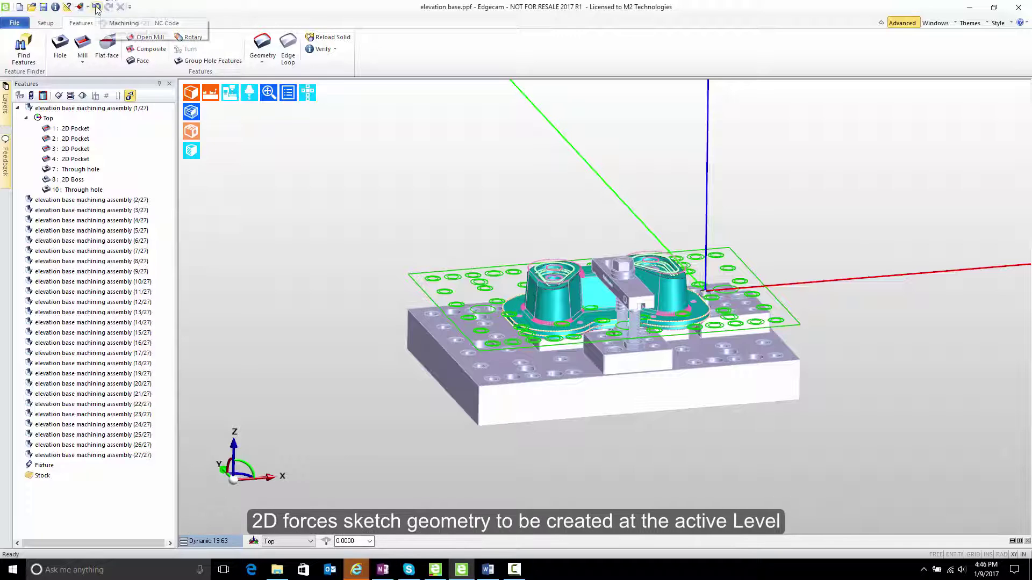
Step: Set the active working level to 5
left_click(354, 541)
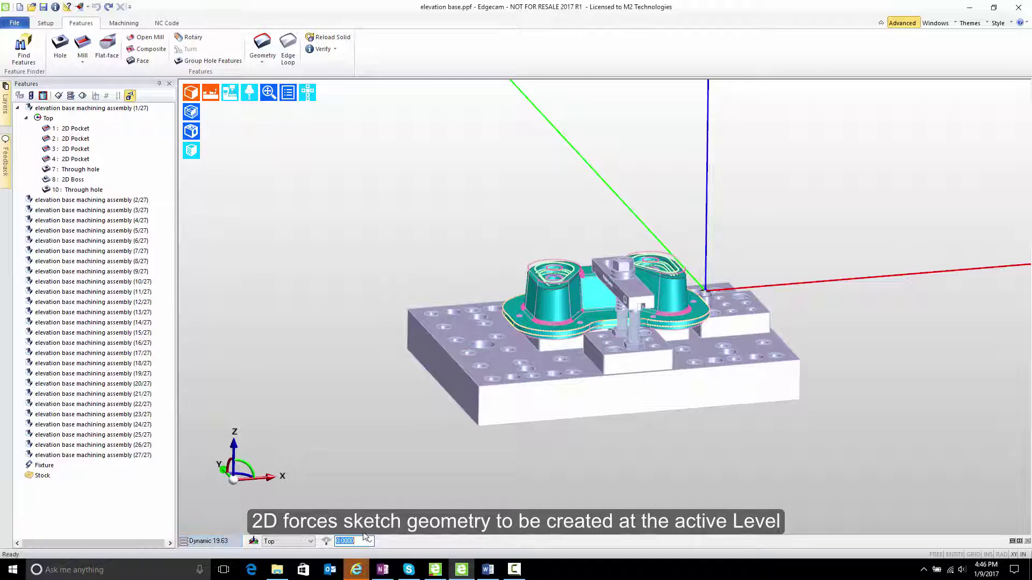
type("5")
left_click(310, 350)
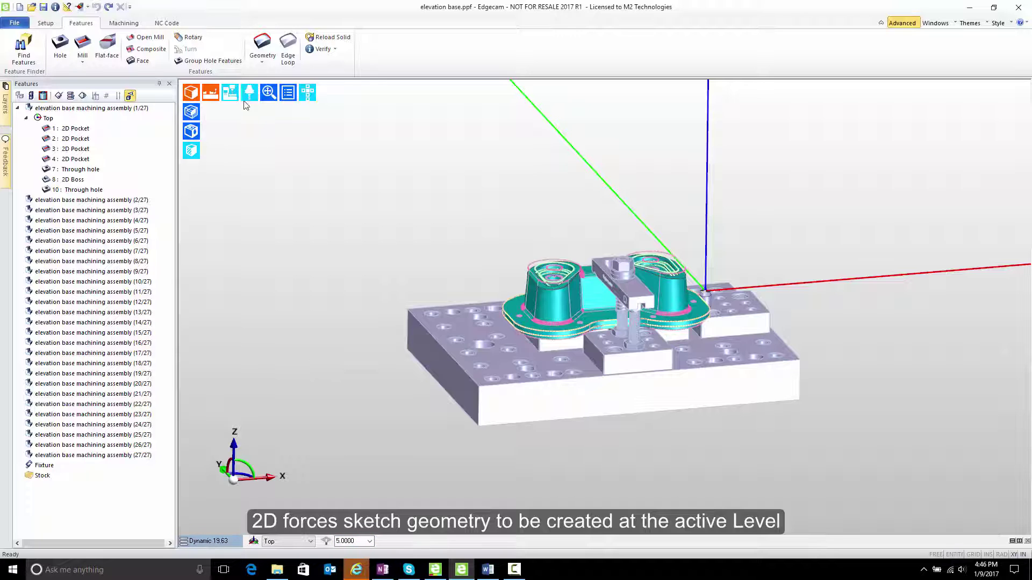
Step: Copy the fixture base plate's edges as individual curves in 2D mode at level 5, and undo the result
left_click(265, 44)
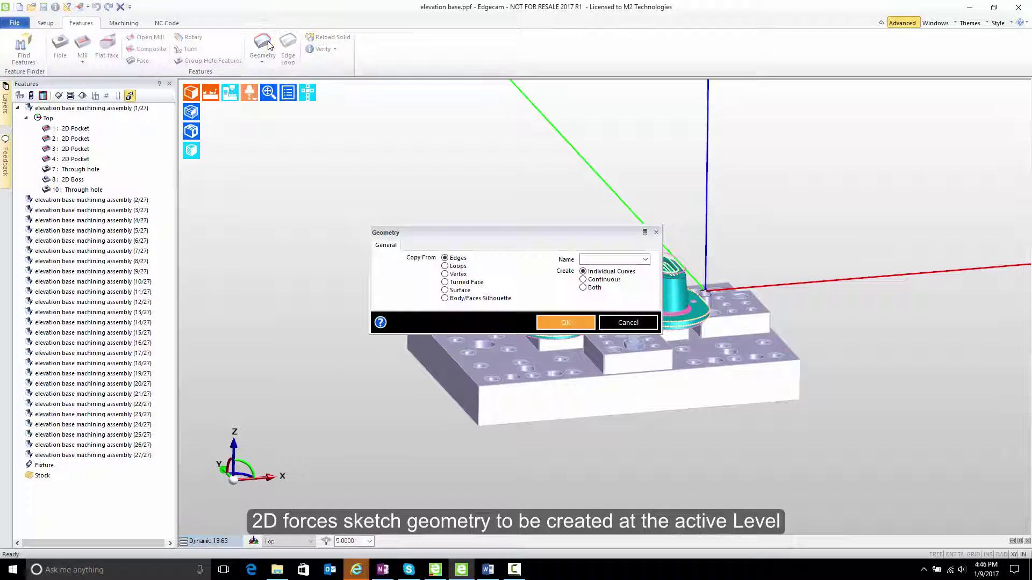
left_click(566, 323)
left_click(14, 38)
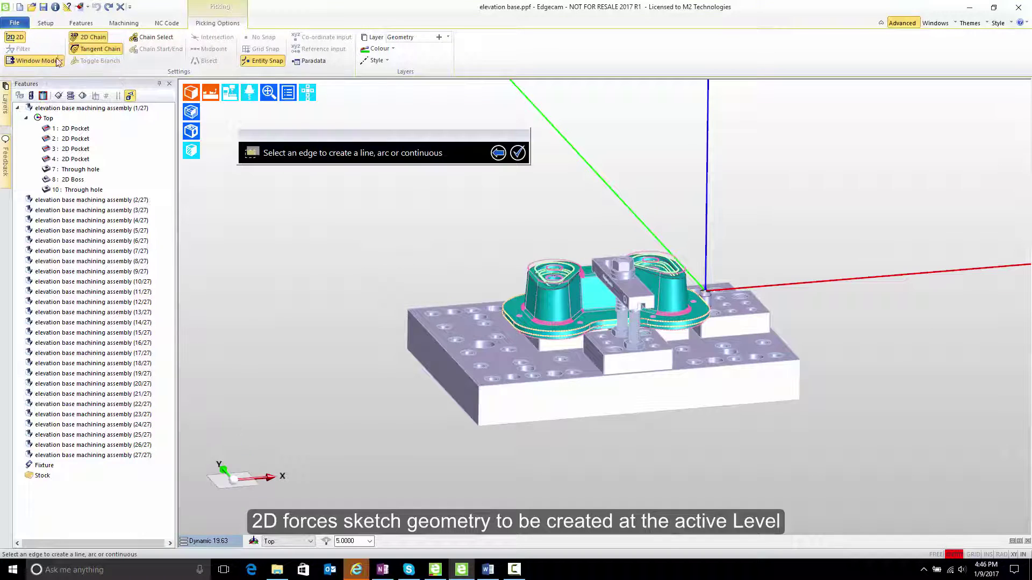
left_click(459, 382)
right_click(341, 363)
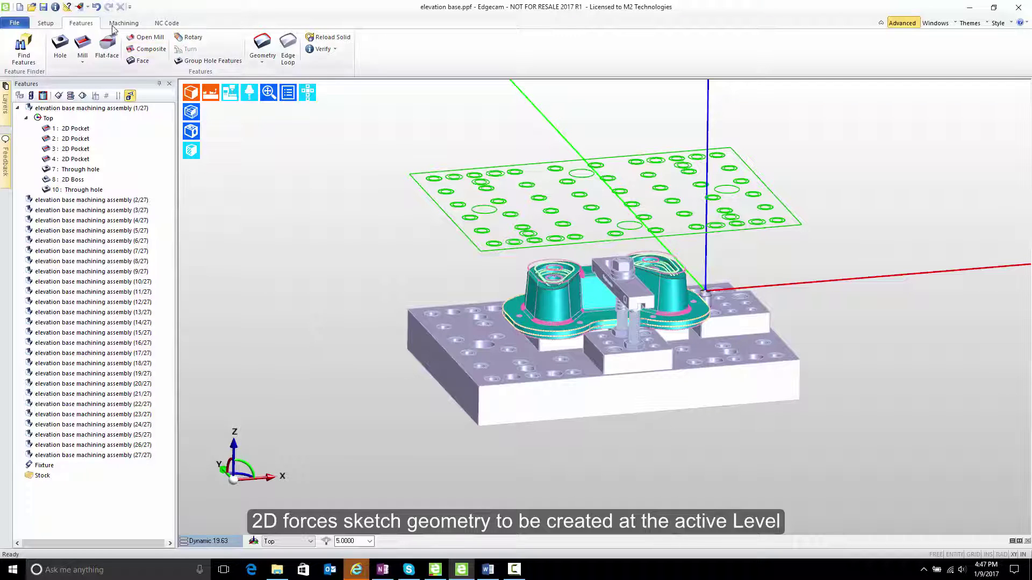
left_click(98, 8)
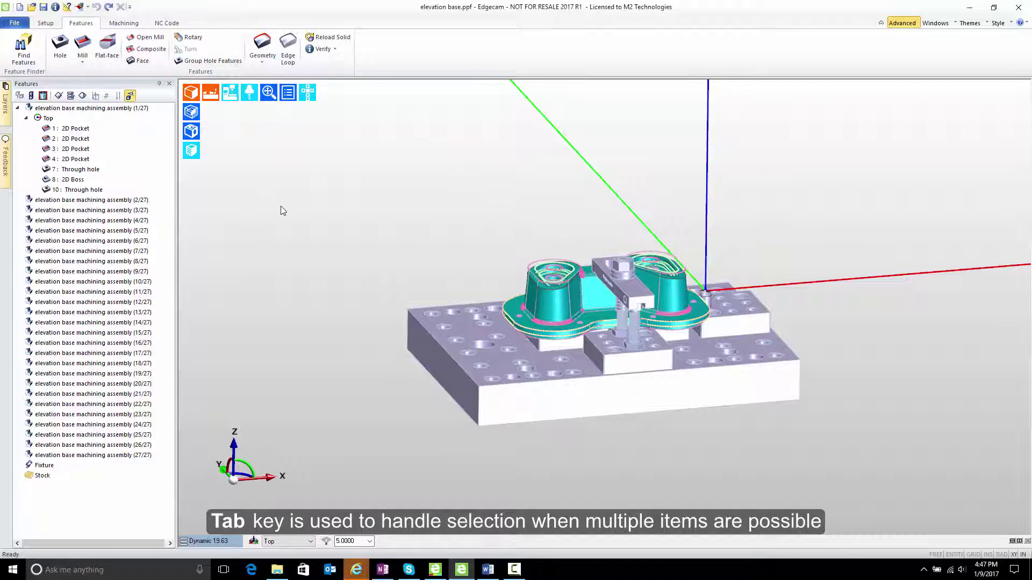
Step: Create individual 3D curves from all edges of the fixture base plate, cycling the candidates from single edge to whole solid for the selection
left_click(262, 47)
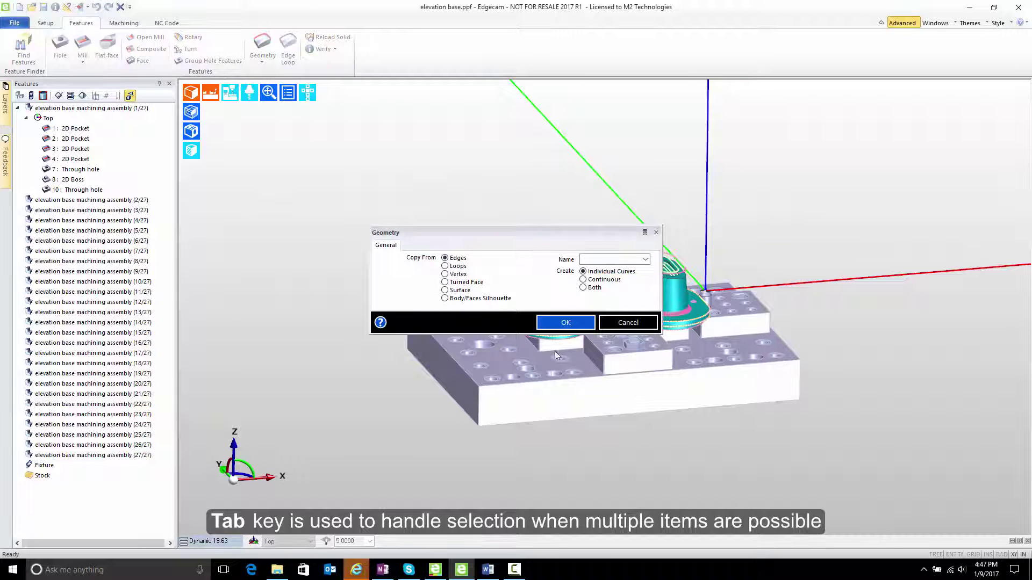
left_click(564, 323)
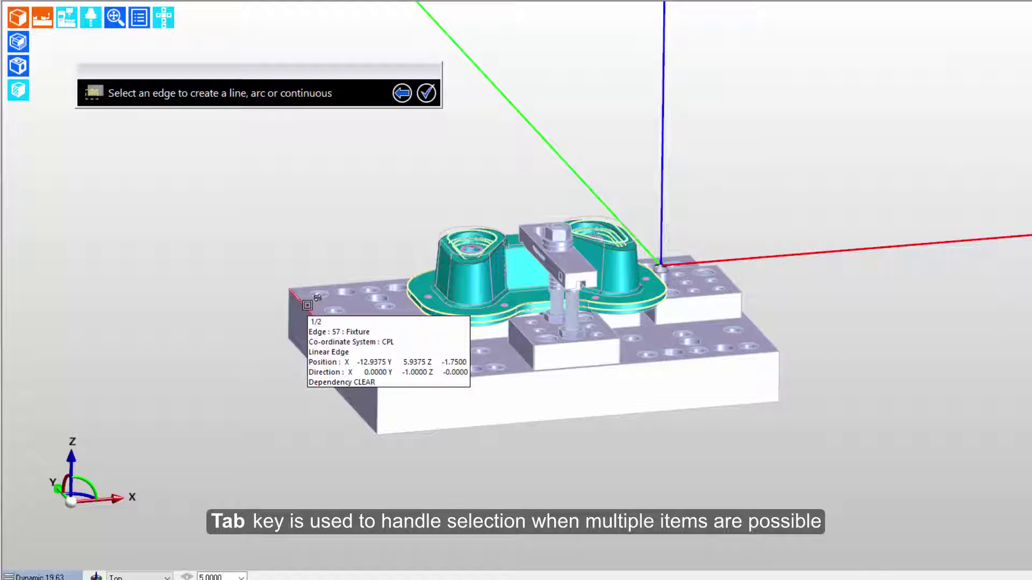
scroll(307, 305, "down", 5)
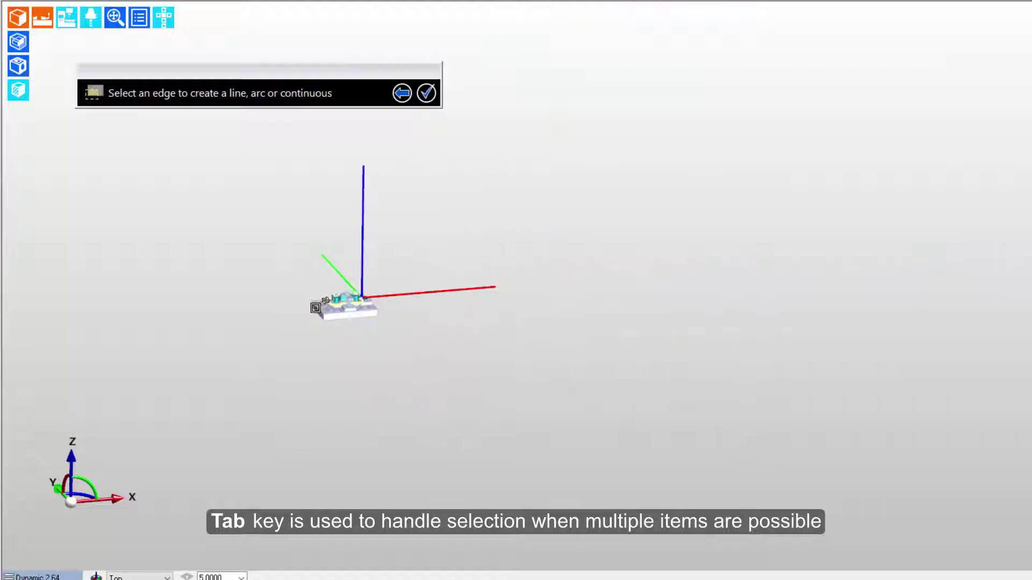
mouse_move(330, 300)
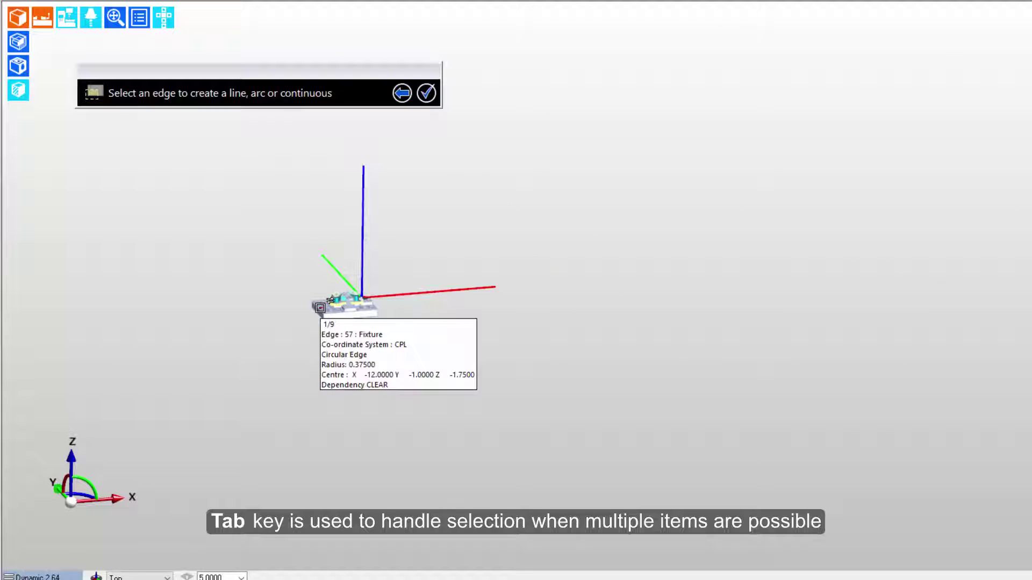
scroll(323, 314, "up", 5)
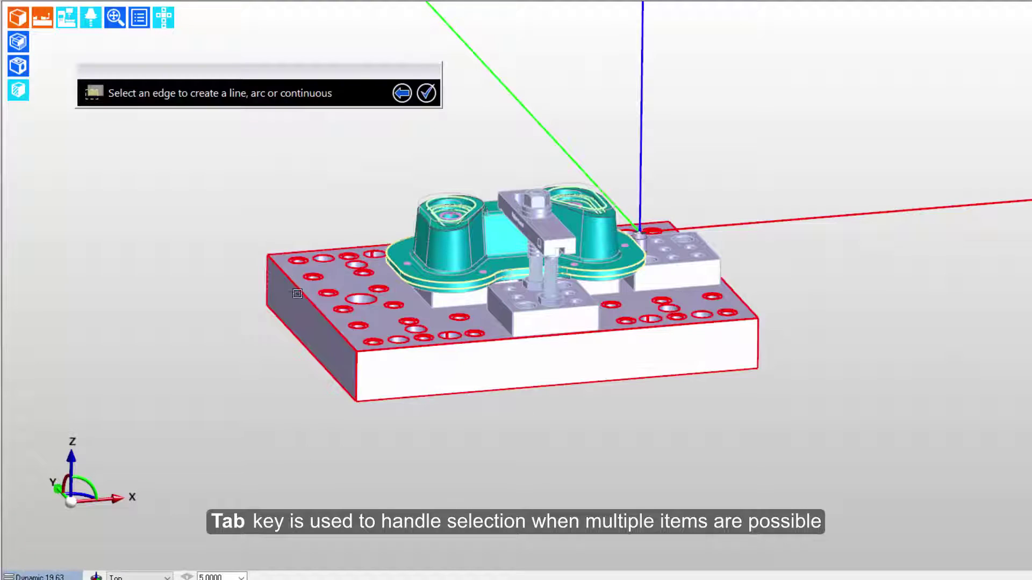
mouse_move(302, 289)
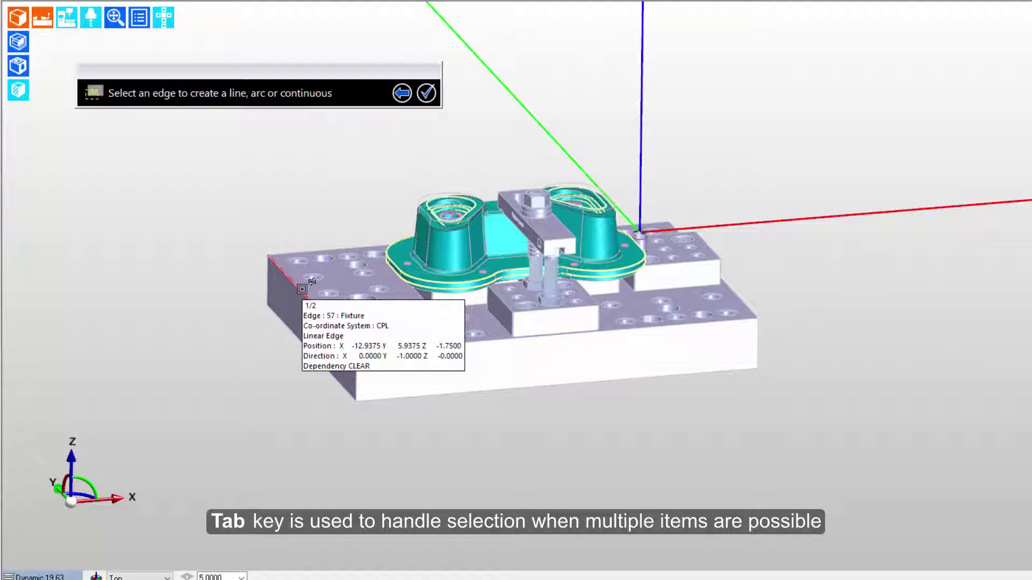
key("Tab")
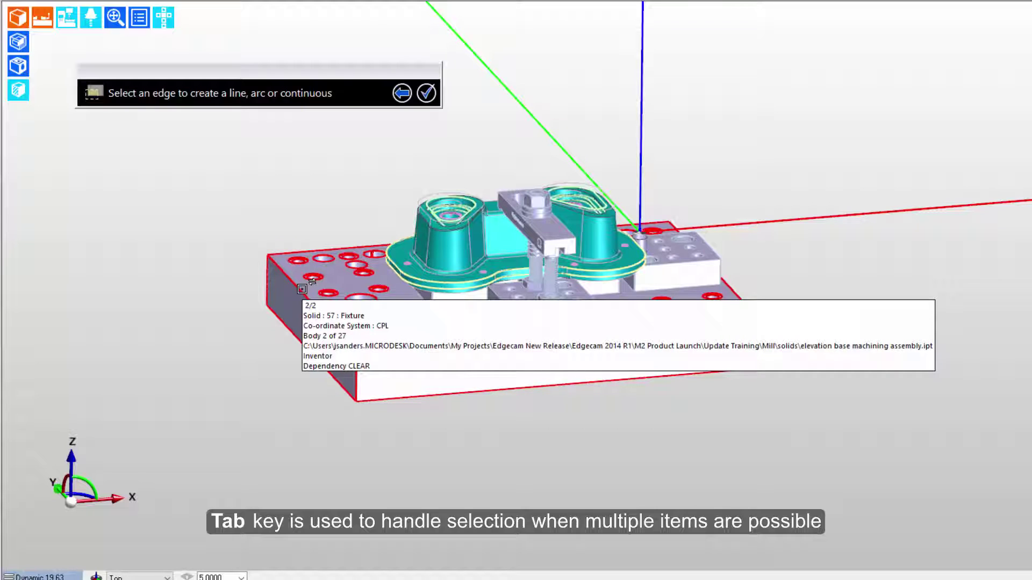
key("Tab")
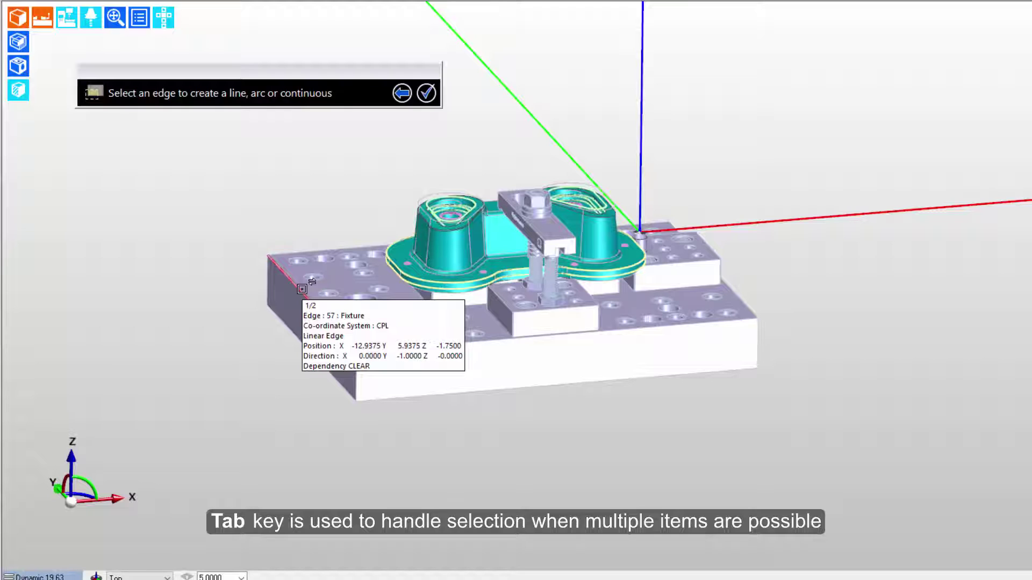
key("Tab")
key("Tab")
key("Tab")
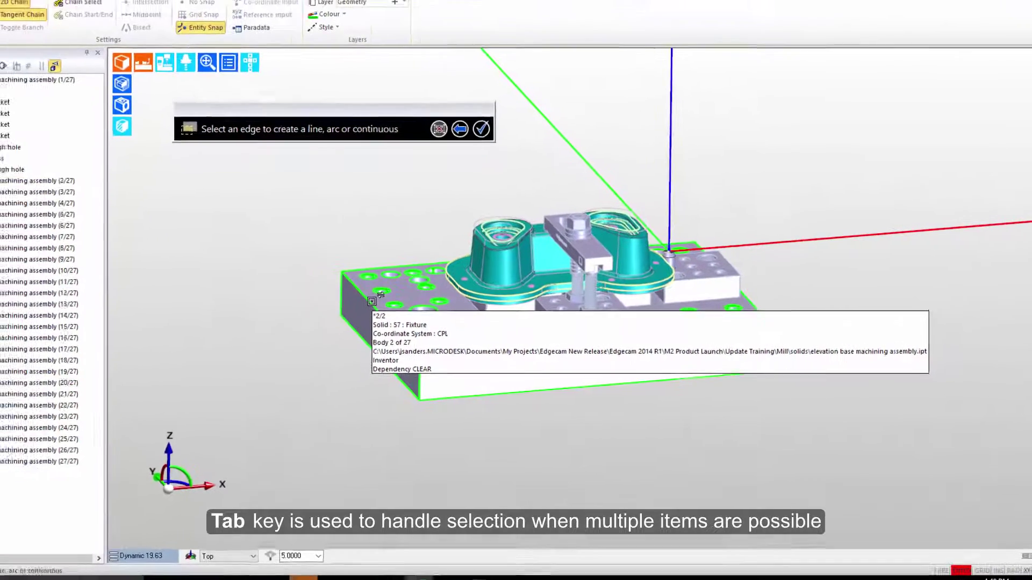
left_click(302, 289)
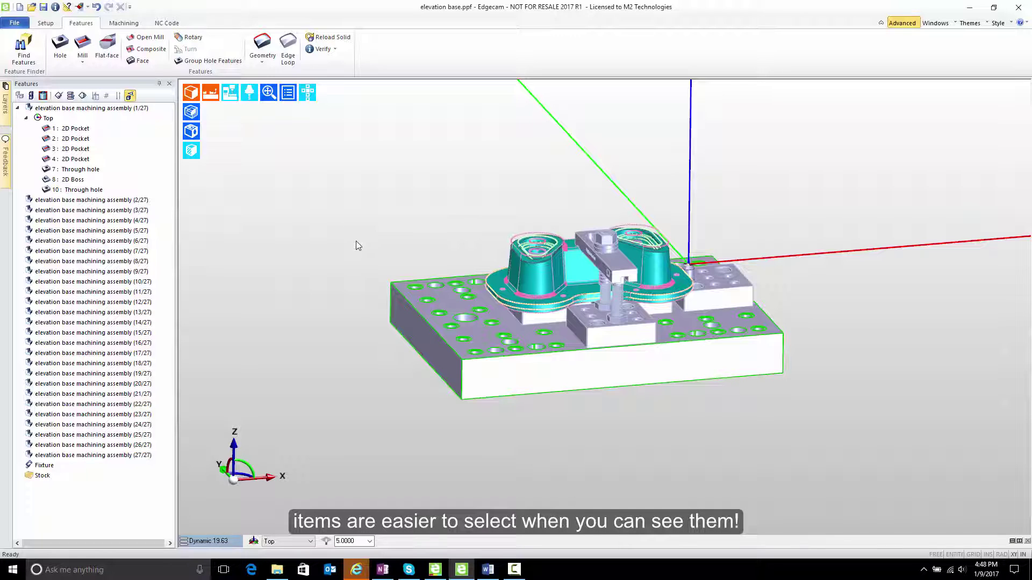
Step: Show only the Geometry layer and hide all other layers
left_click(5, 103)
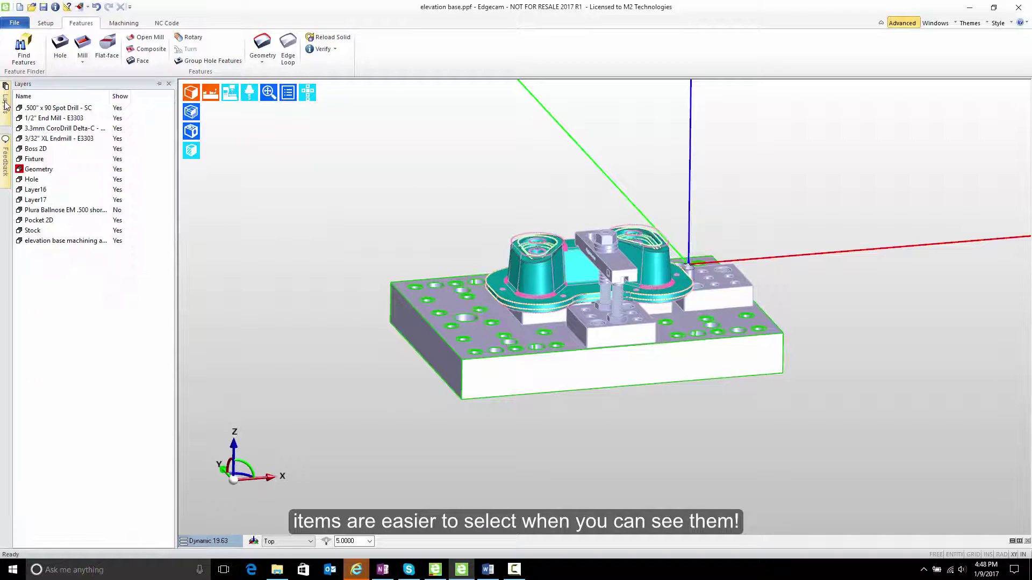
right_click(117, 170)
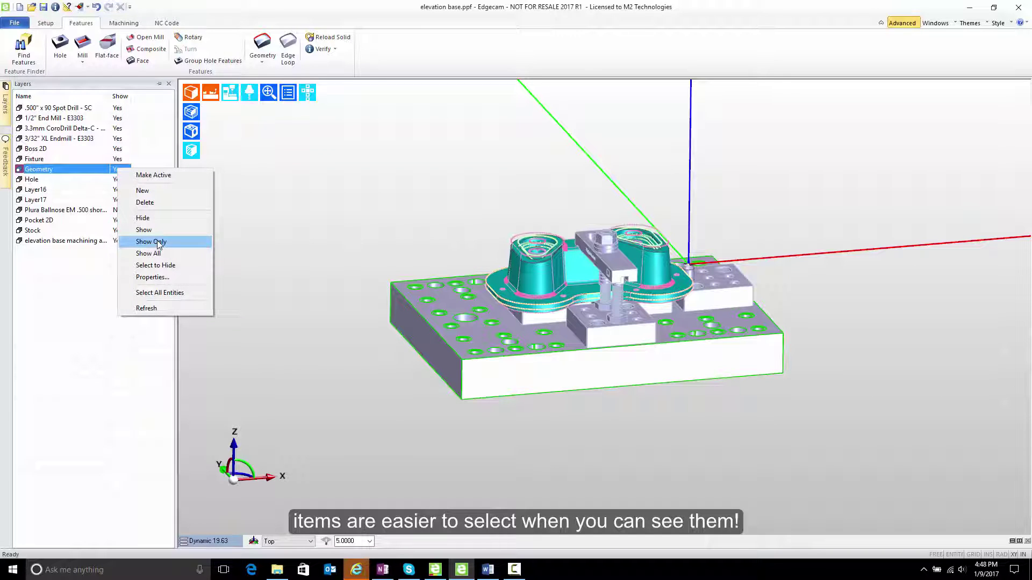
left_click(159, 243)
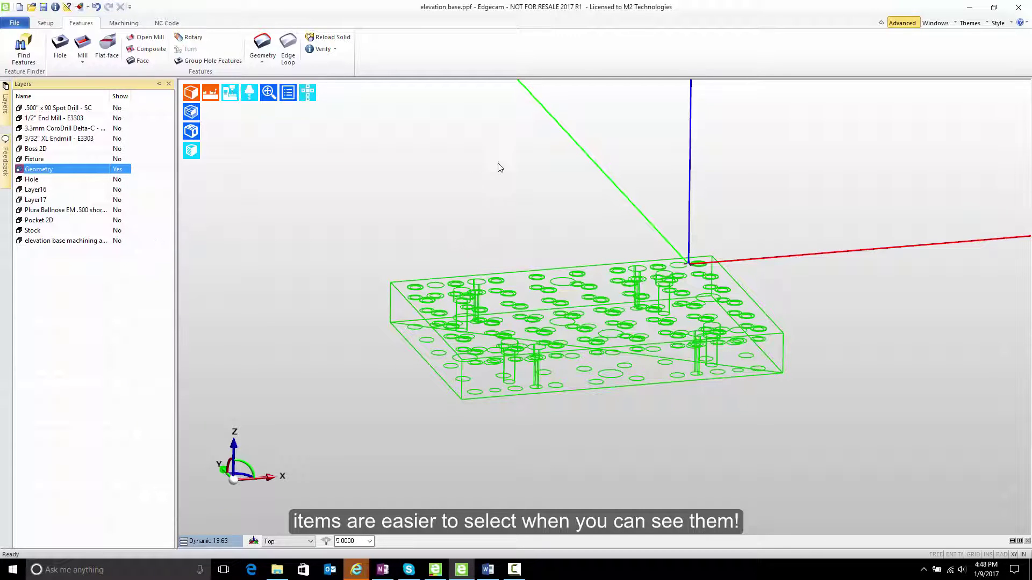
Step: Delete the base plate's bottom-face geometry in the Front view, window-selecting only the entities completely contained
middle_click_drag(718, 309, 703, 342)
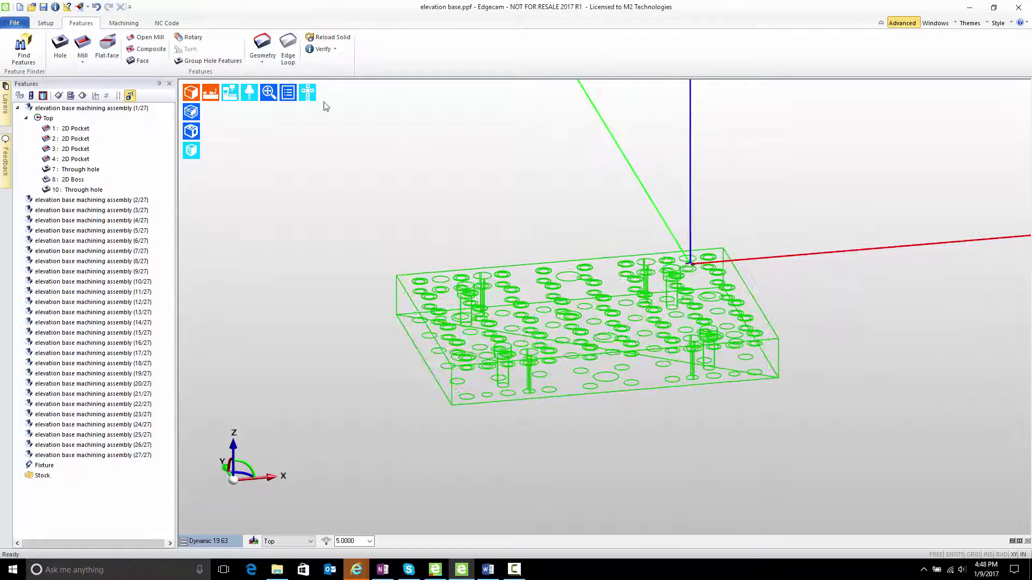
left_click(309, 91)
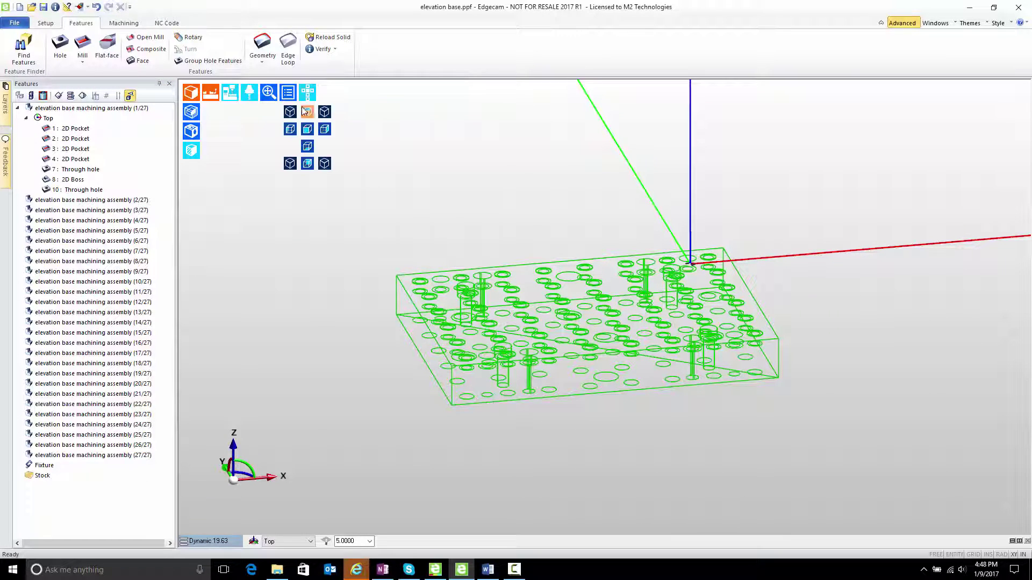
left_click(308, 130)
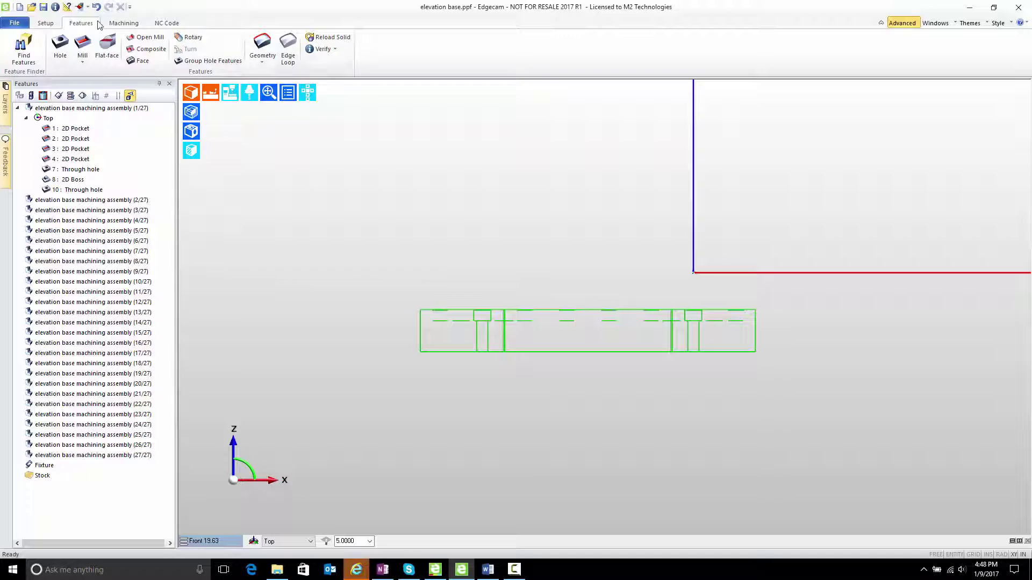
left_click(79, 6)
left_click(93, 39)
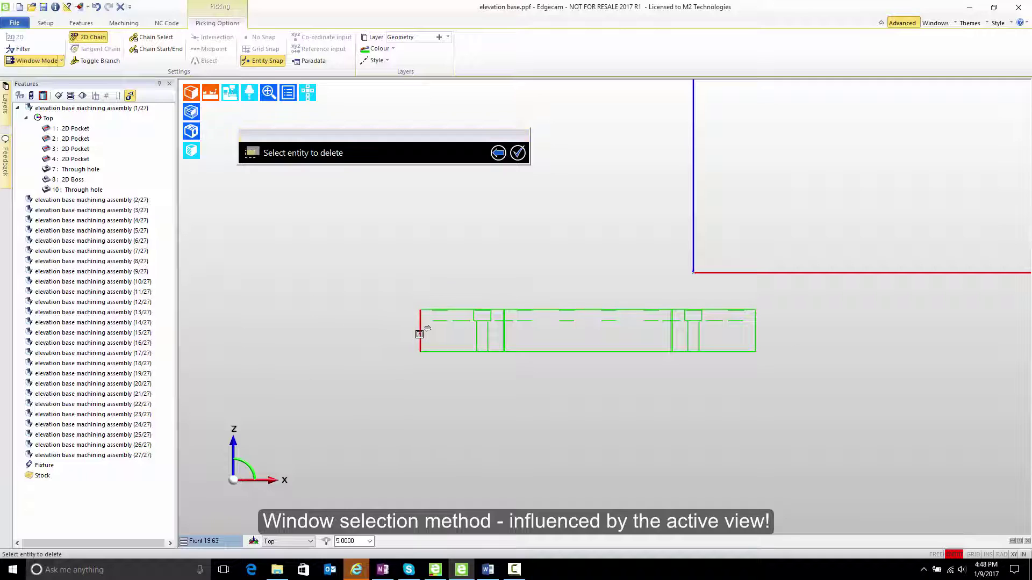
mouse_move(434, 353)
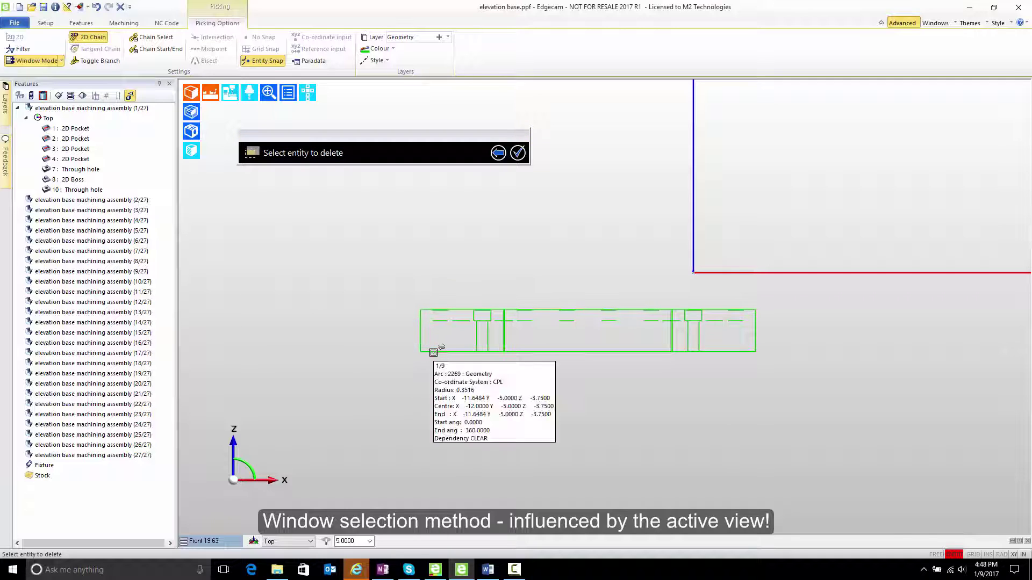
left_click_drag(388, 328, 844, 382)
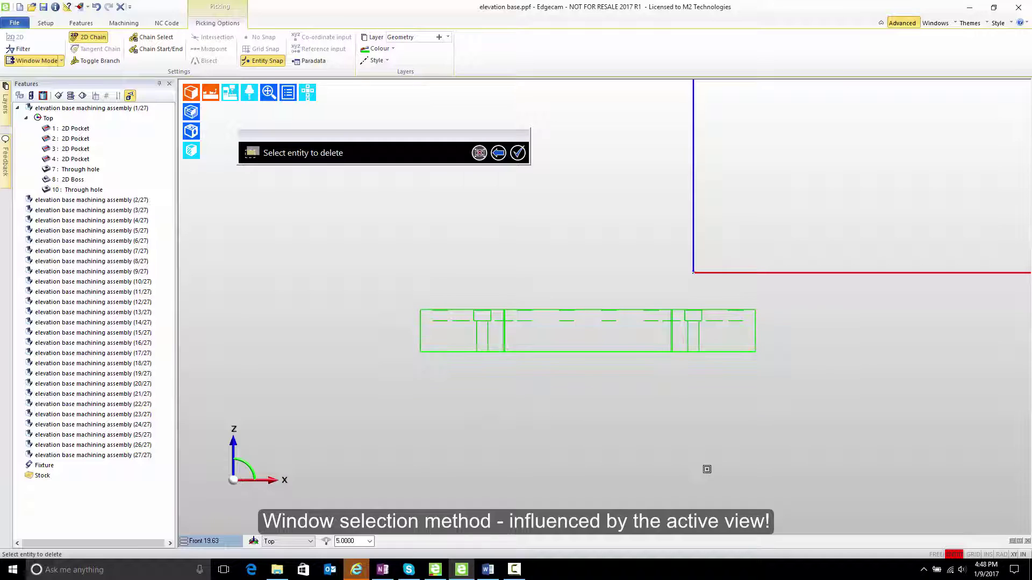
right_click(665, 474)
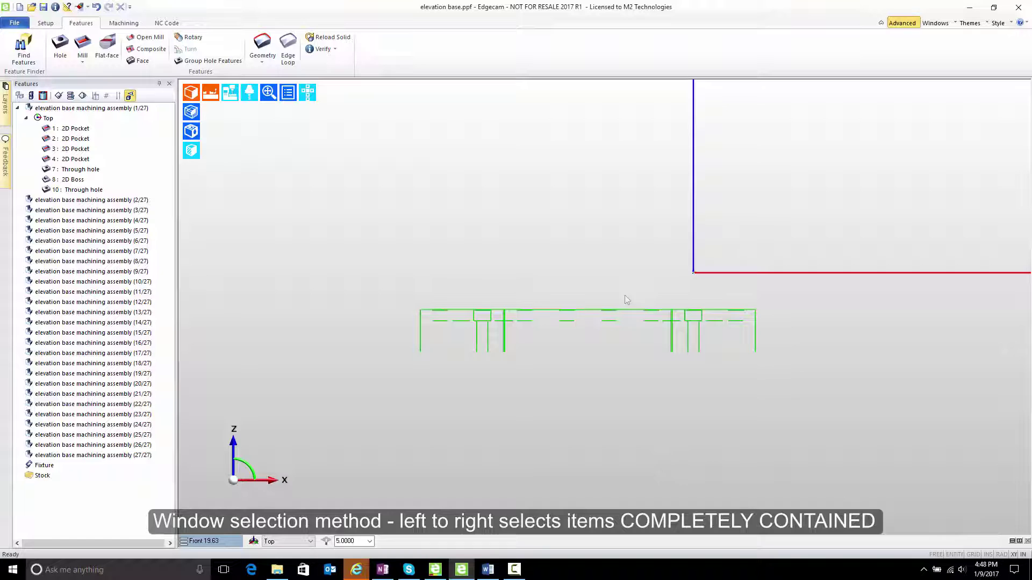
Step: Delete all geometry below the plate's top face in the Front view, using a right-to-left selection window that takes everything touched
middle_click_drag(625, 295, 570, 315)
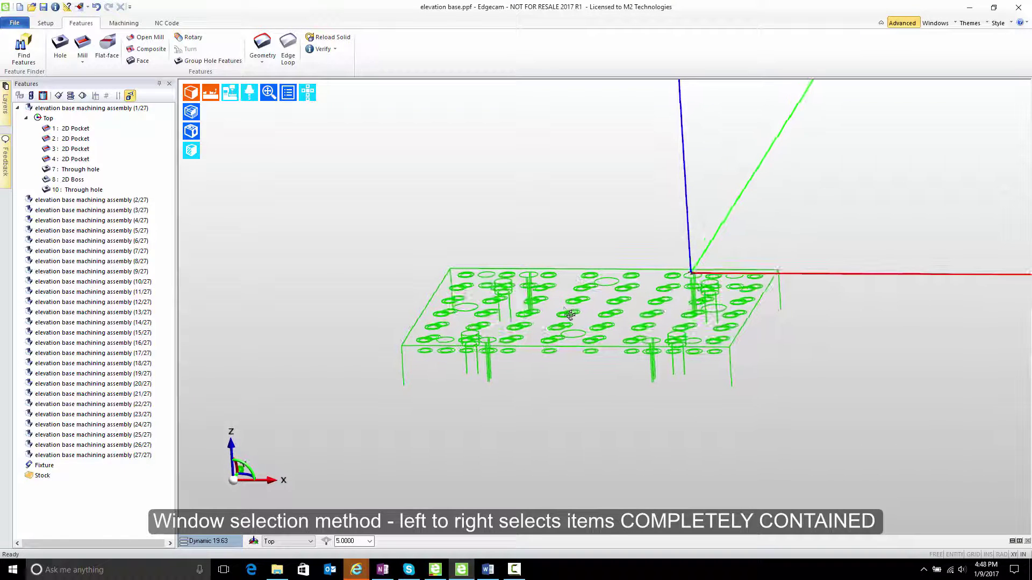
left_click(308, 93)
left_click(306, 131)
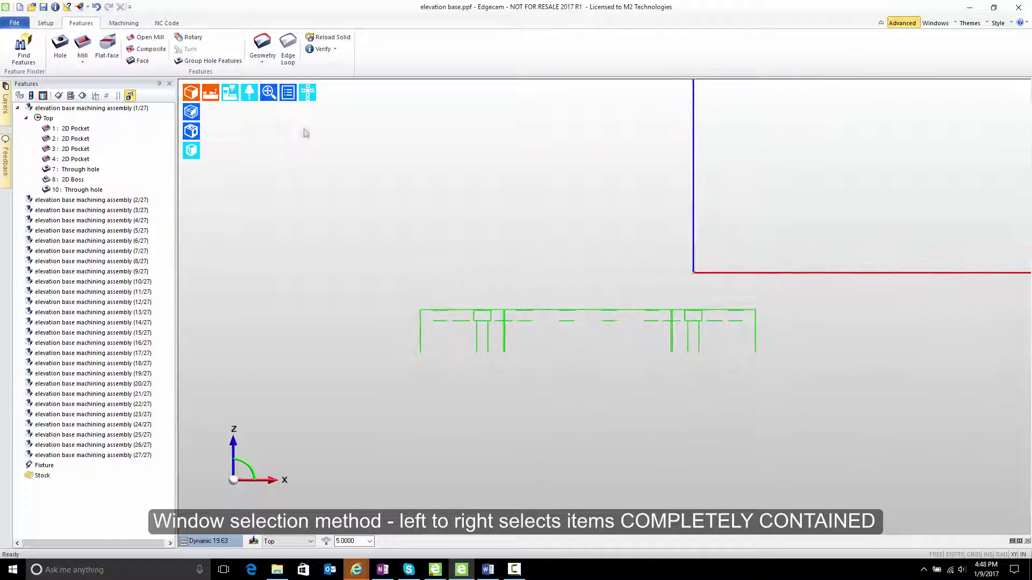
left_click(80, 7)
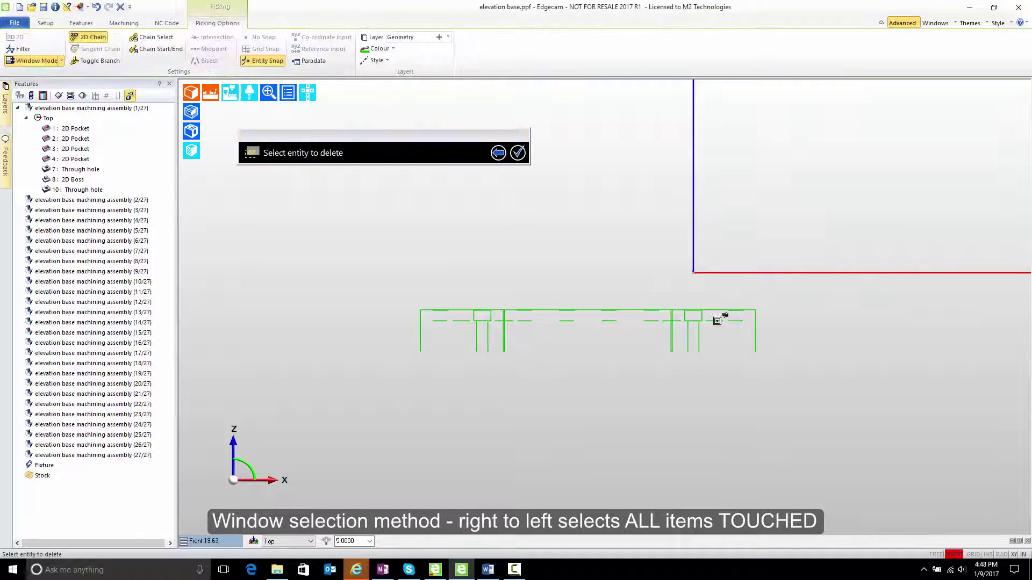
left_click_drag(793, 375, 339, 315)
right_click(286, 315)
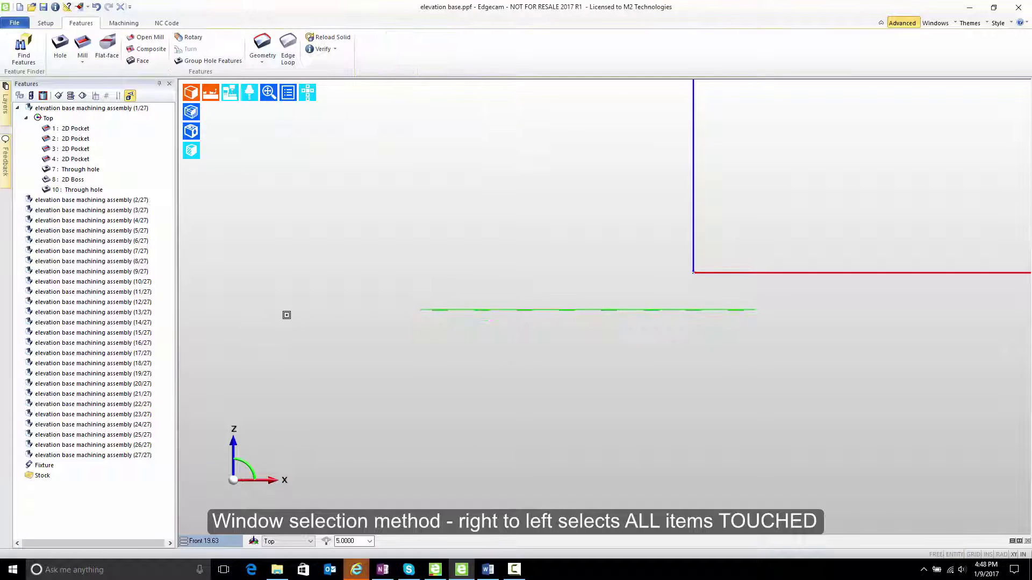
Step: Change the colour of the large circle near the plate's left edge to red
middle_click_drag(585, 237, 840, 395)
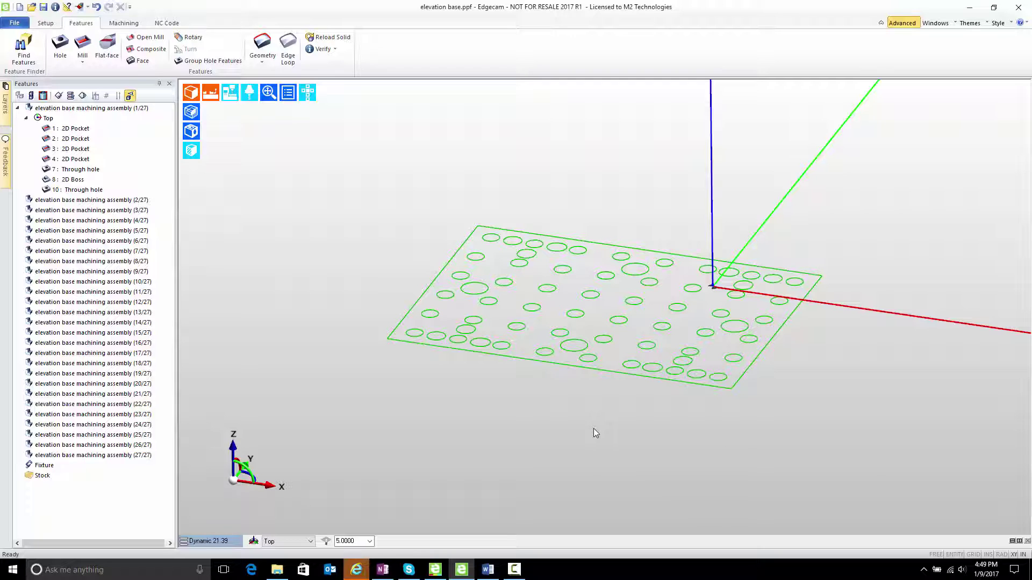
double_click(465, 291)
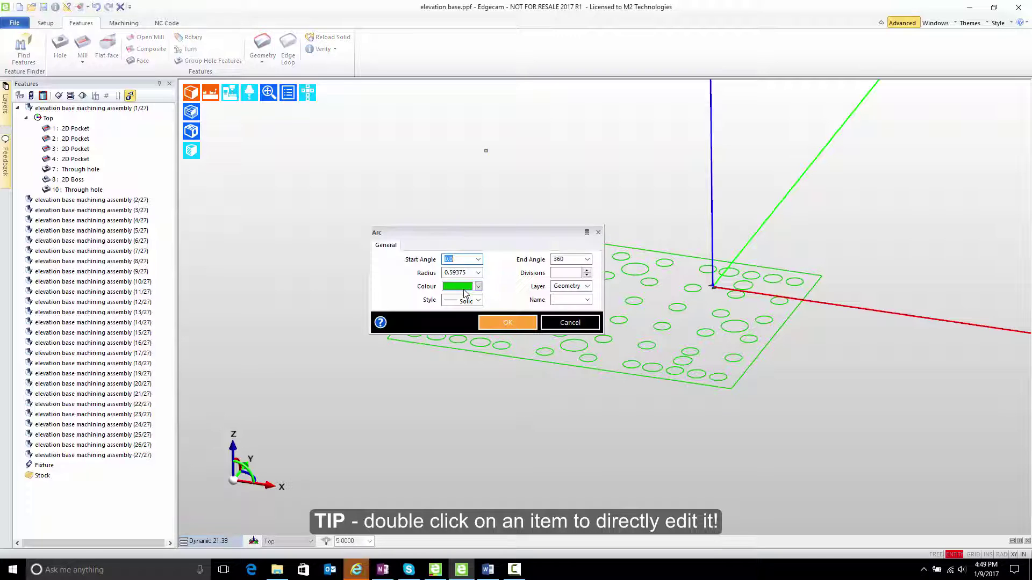
left_click(469, 287)
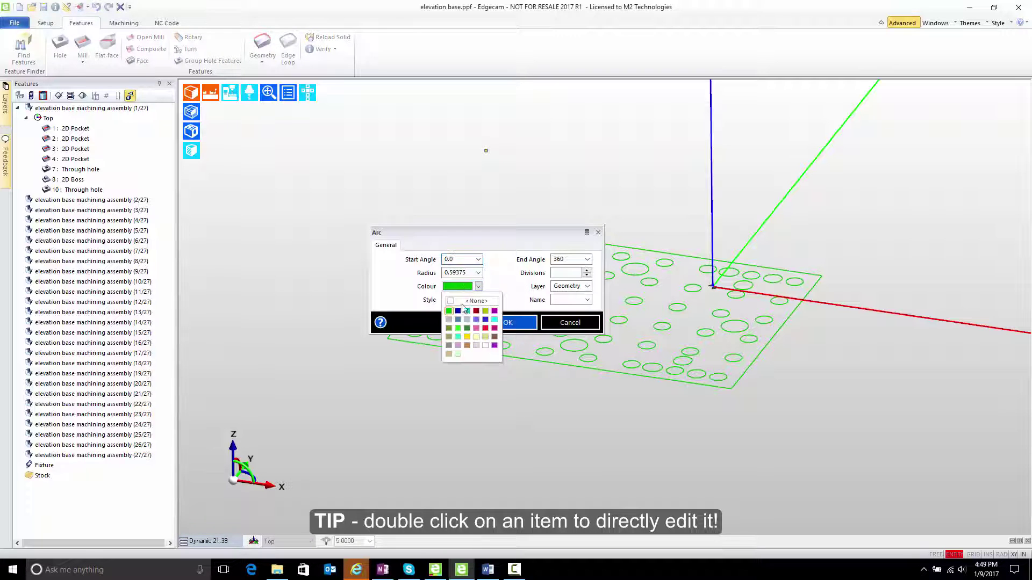
left_click(485, 328)
left_click(516, 322)
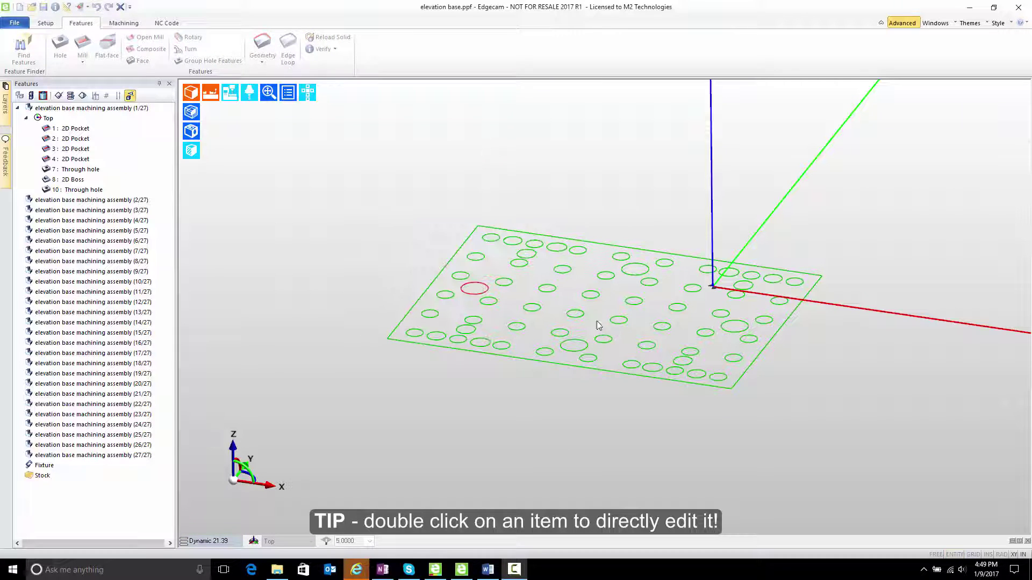
Step: Change the colour of the large circle near the plate's rear edge to blue
double_click(633, 276)
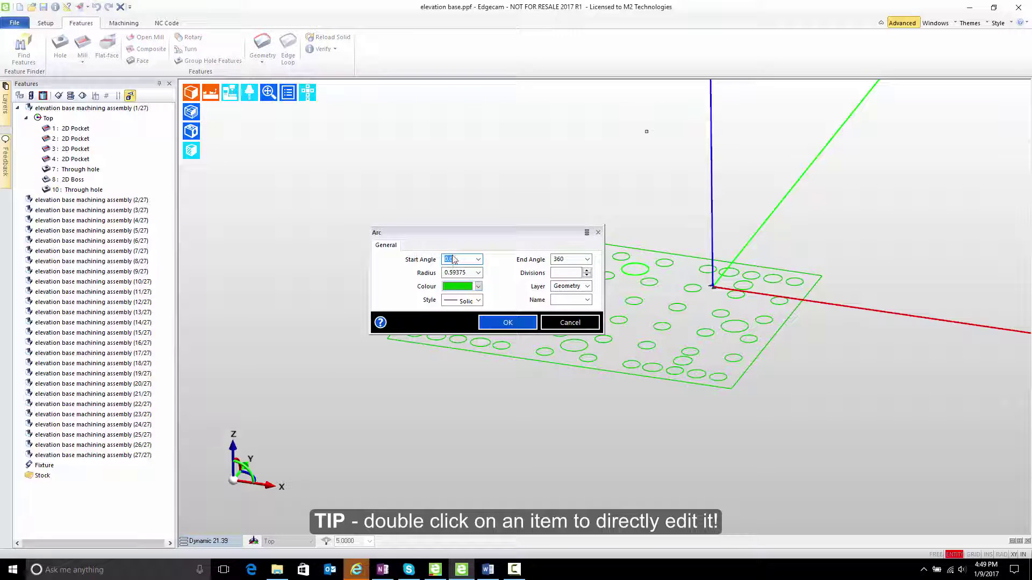
left_click(458, 287)
left_click(458, 311)
left_click(508, 322)
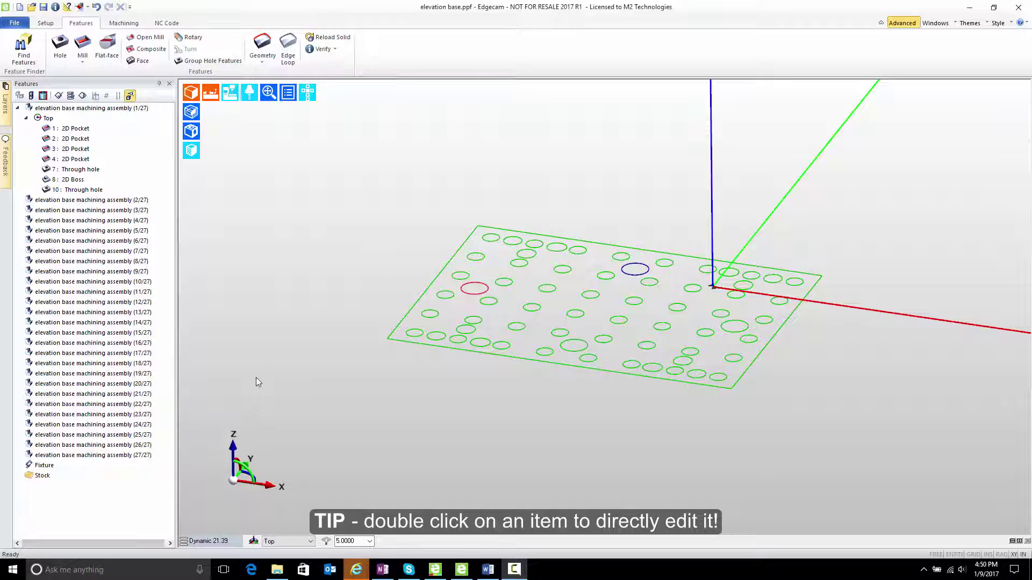
Step: Create points at the arc centres of all green circles, with the selection filter limited to green arcs
left_click(52, 25)
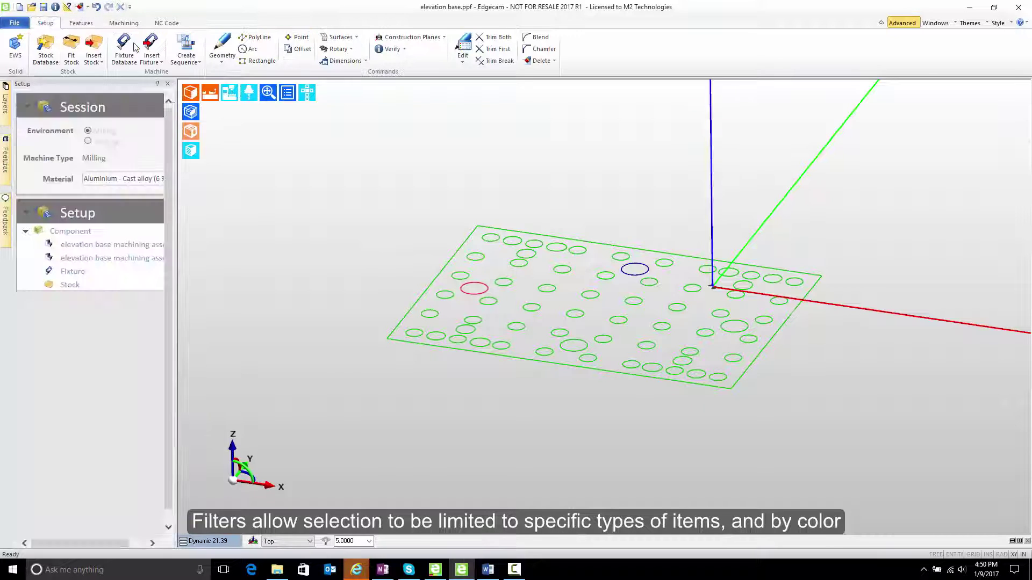
left_click(226, 63)
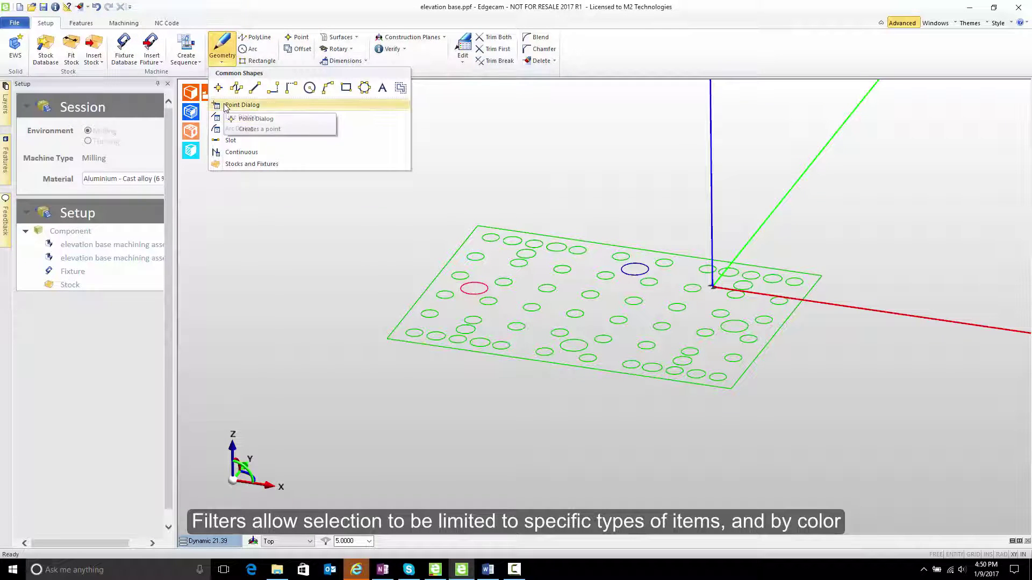
left_click(247, 119)
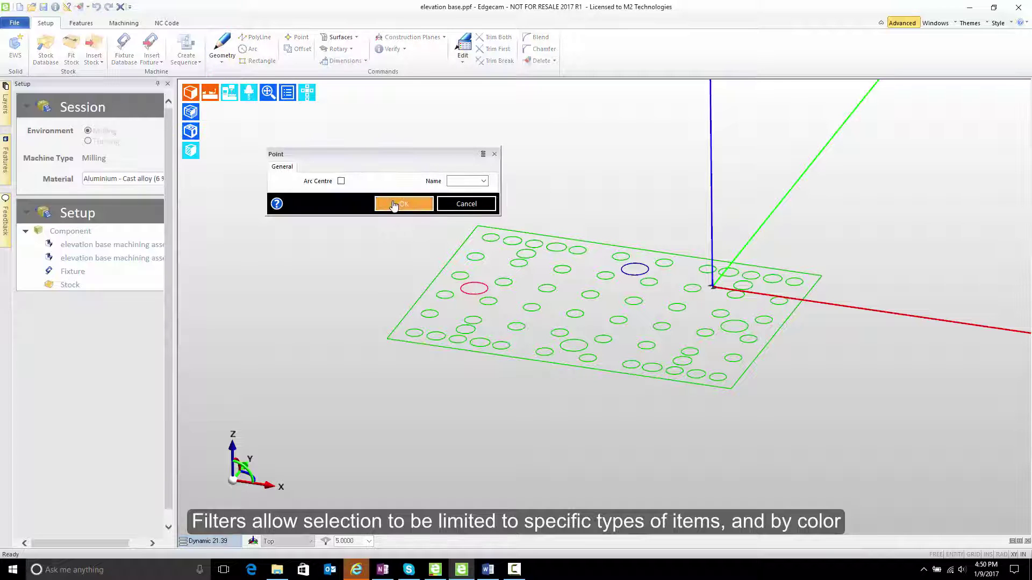
left_click(341, 182)
left_click(396, 204)
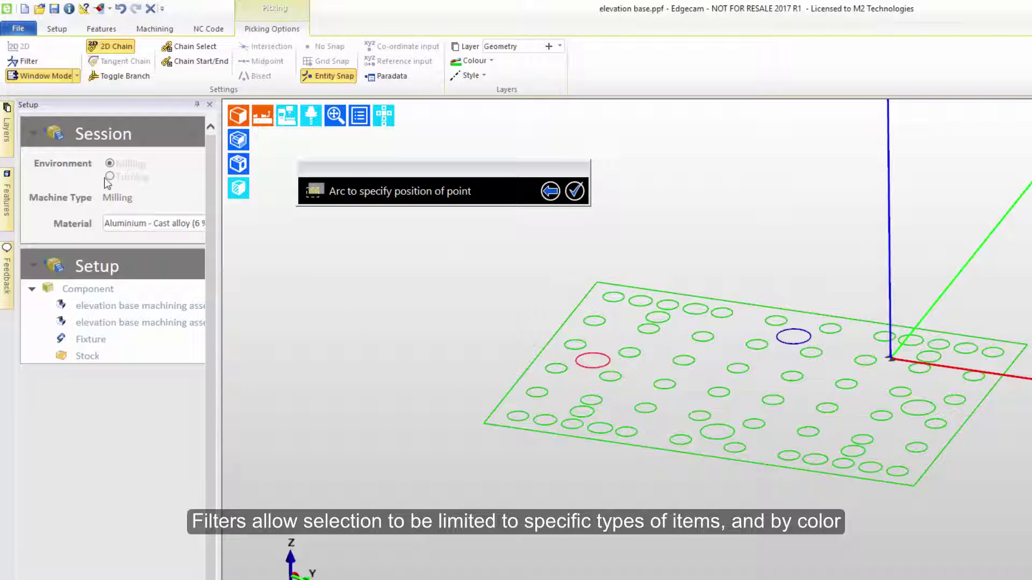
left_click(17, 61)
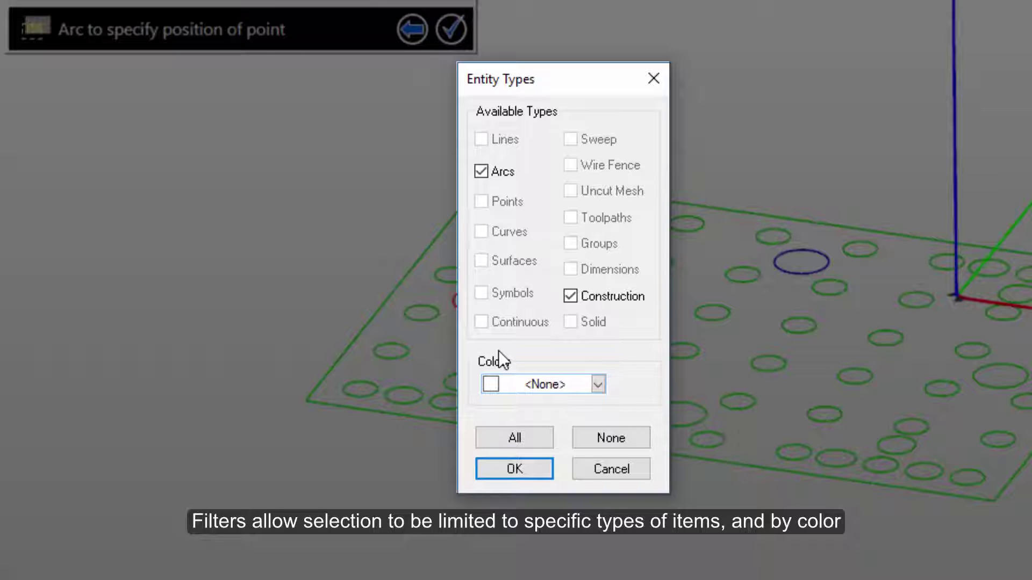
left_click(544, 389)
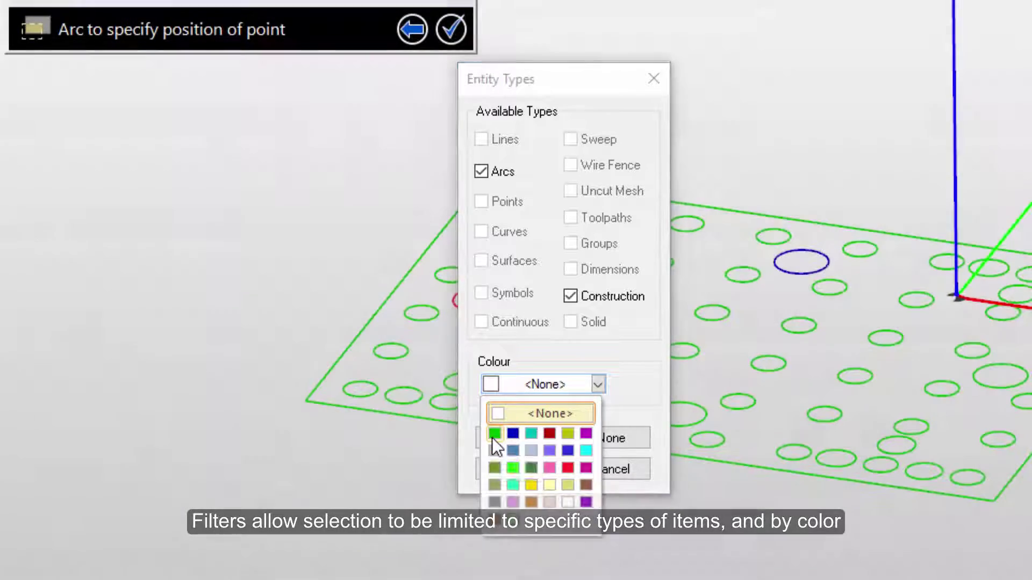
left_click(492, 436)
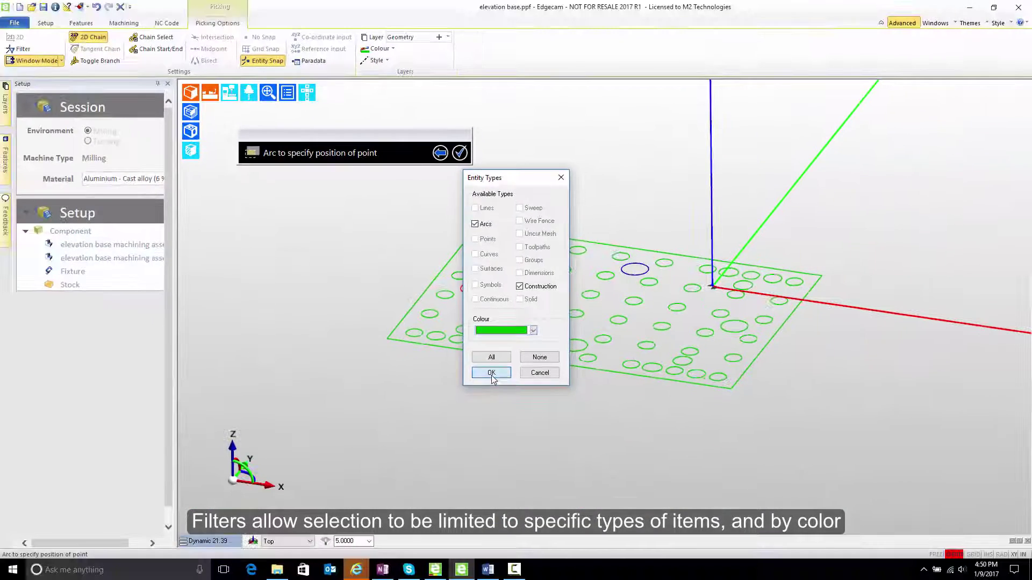
left_click(491, 373)
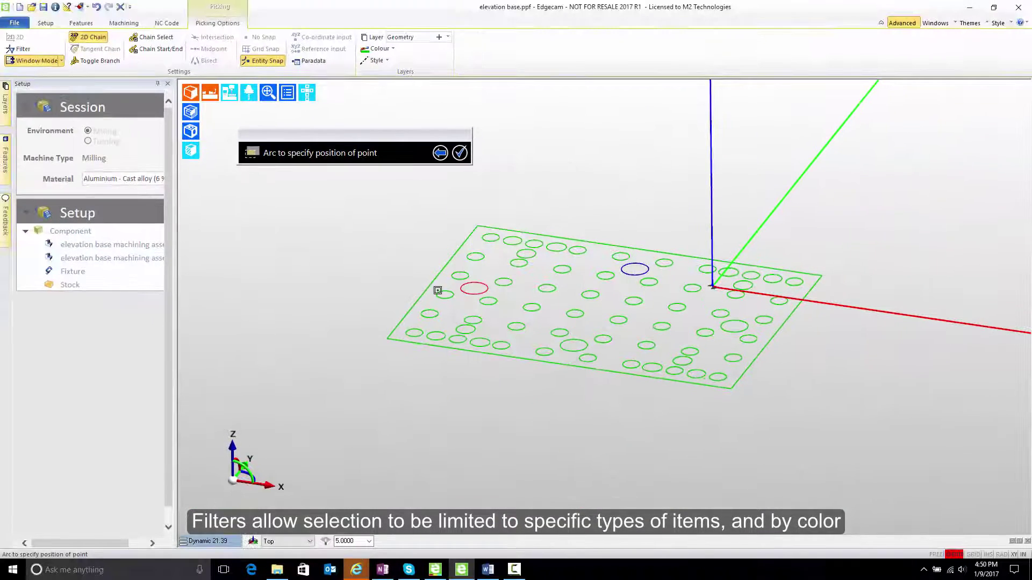
left_click_drag(343, 188, 893, 465)
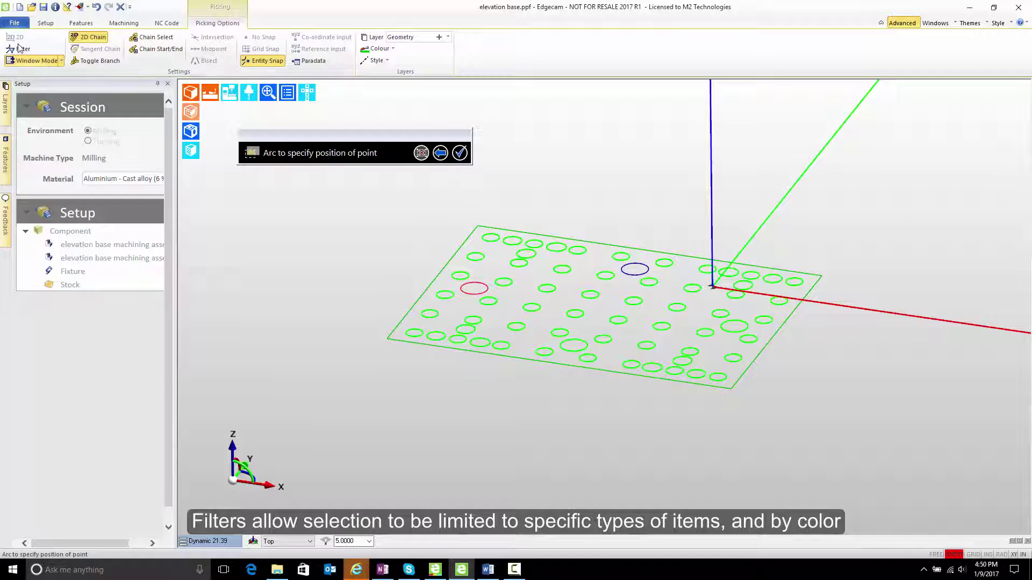
left_click(460, 153)
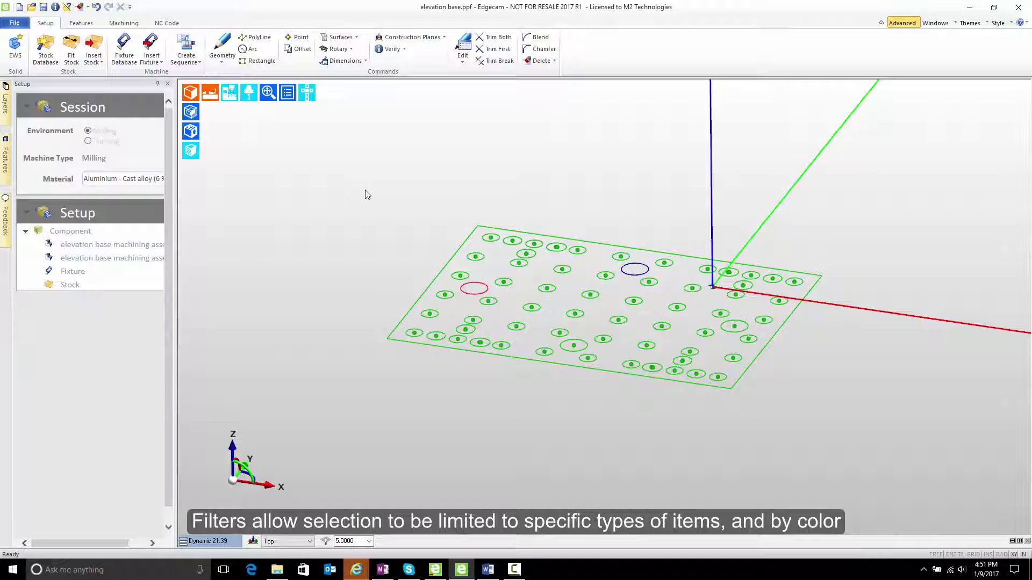
Step: Delete the green lines and circles with a window selection filtered to green entities, excluding points
left_click(80, 7)
left_click(20, 49)
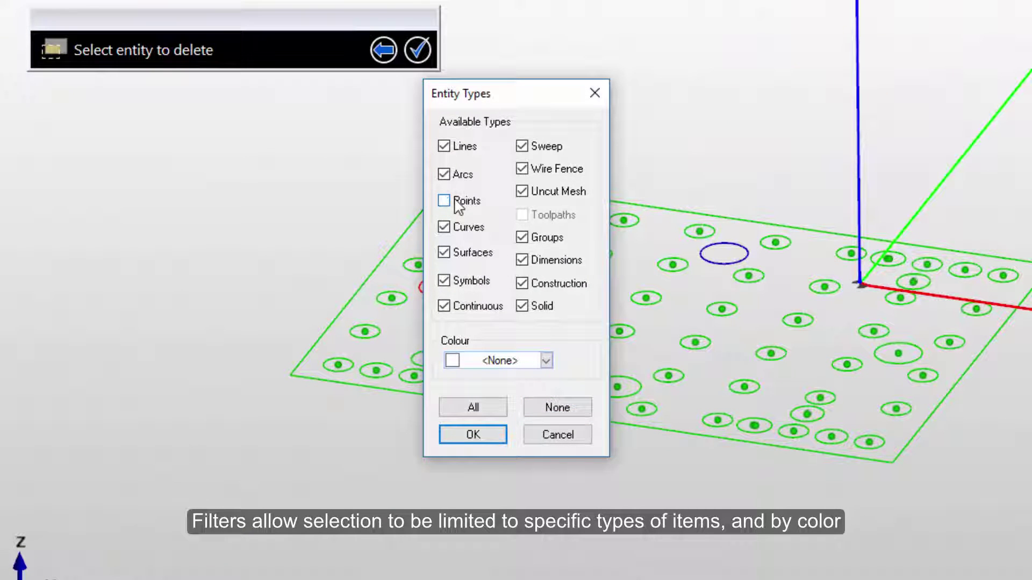
left_click(546, 361)
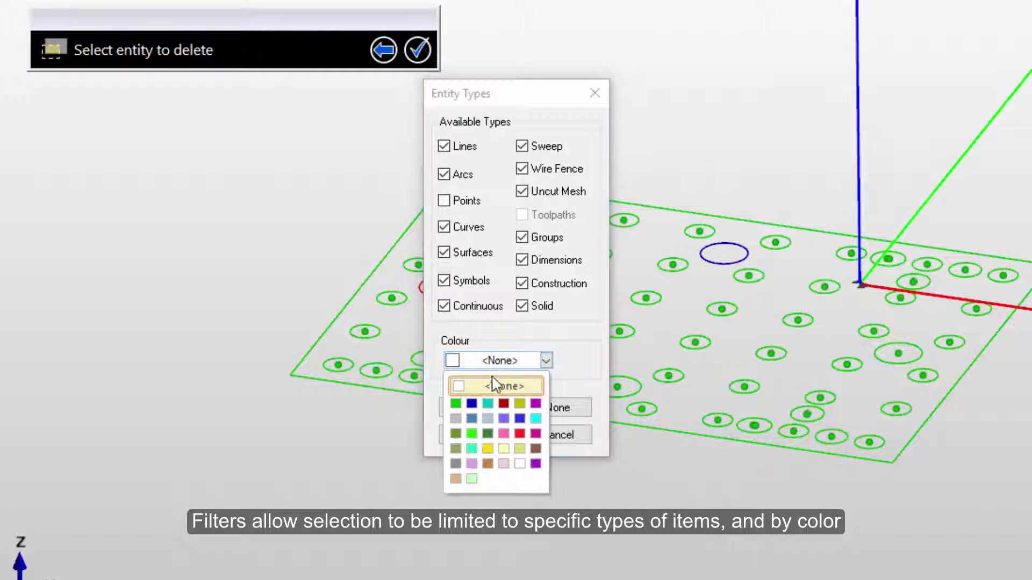
left_click(455, 404)
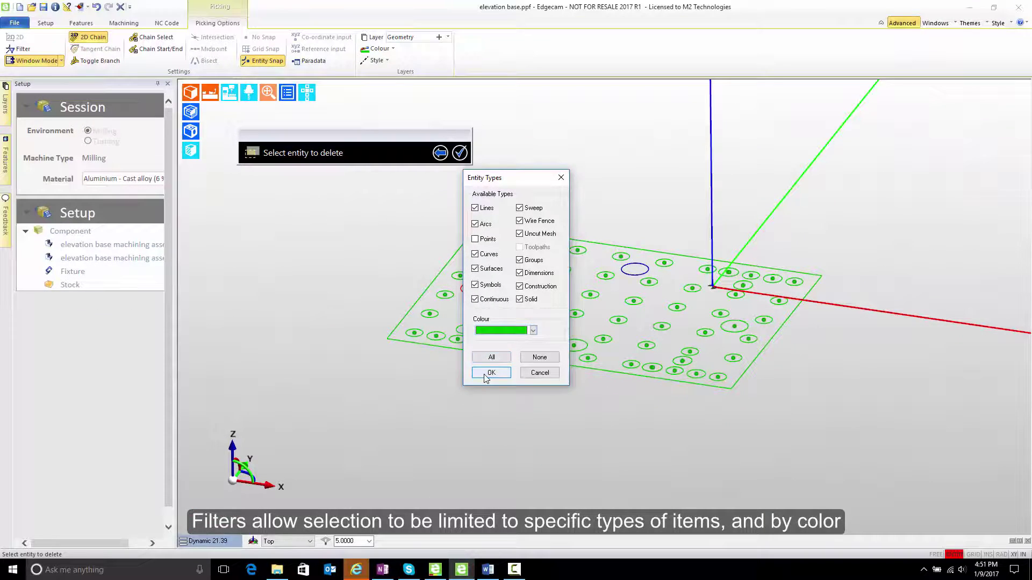
left_click(487, 374)
left_click_drag(337, 193, 949, 471)
middle_click(806, 429)
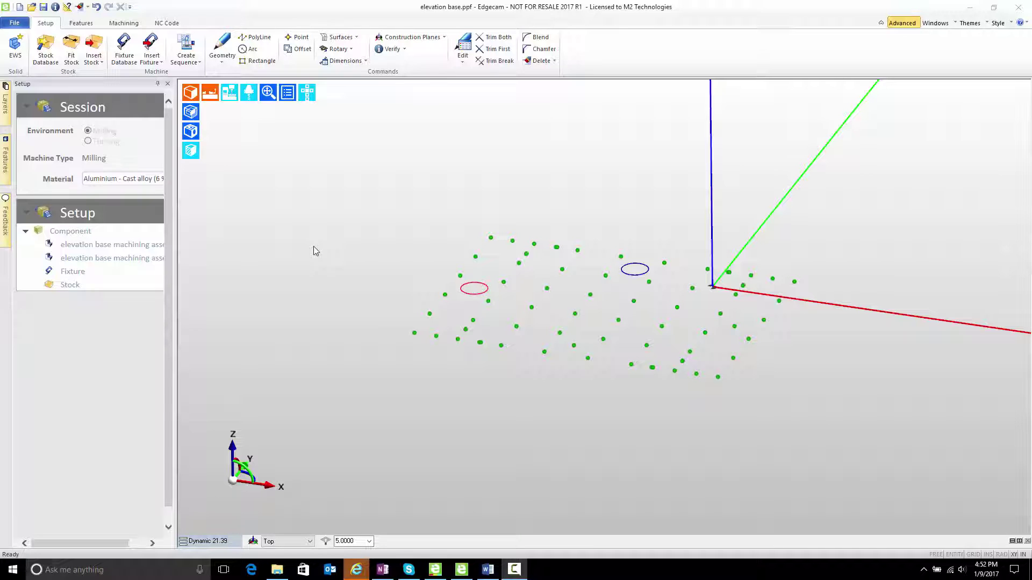
Step: Draw a single line from the centre of the red circle to the centre of the blue circle
left_click(220, 54)
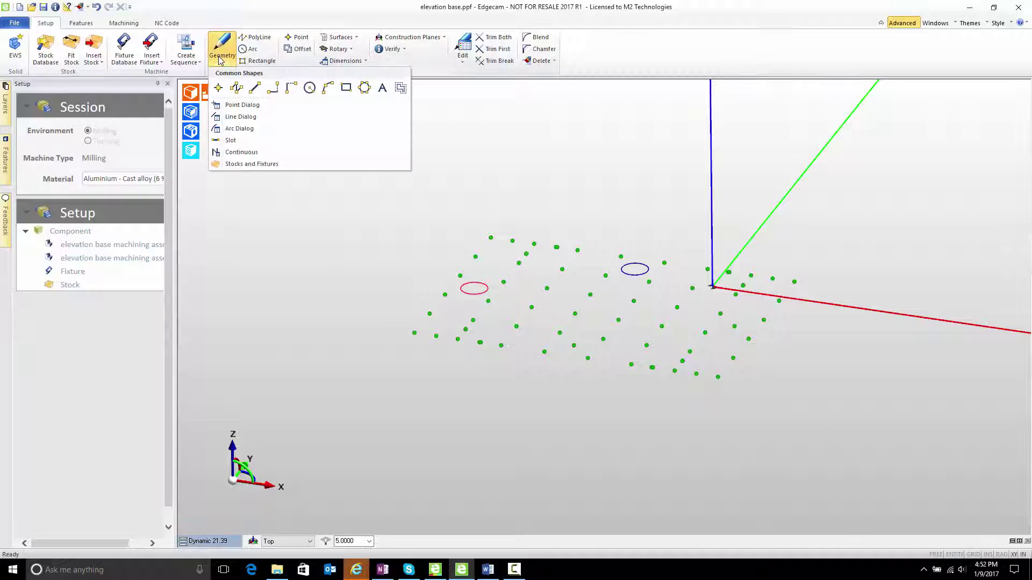
left_click(262, 88)
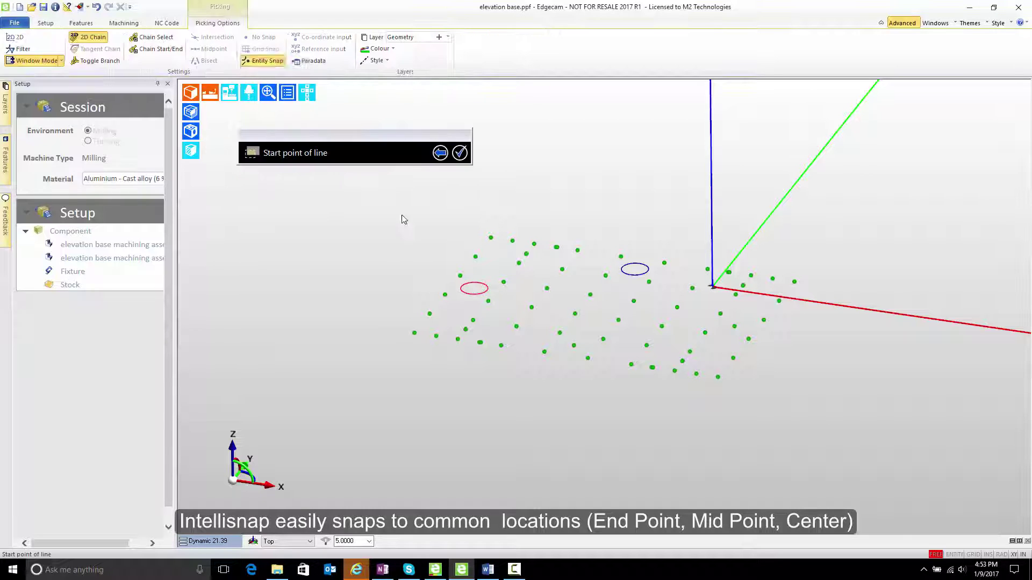
left_click(474, 289)
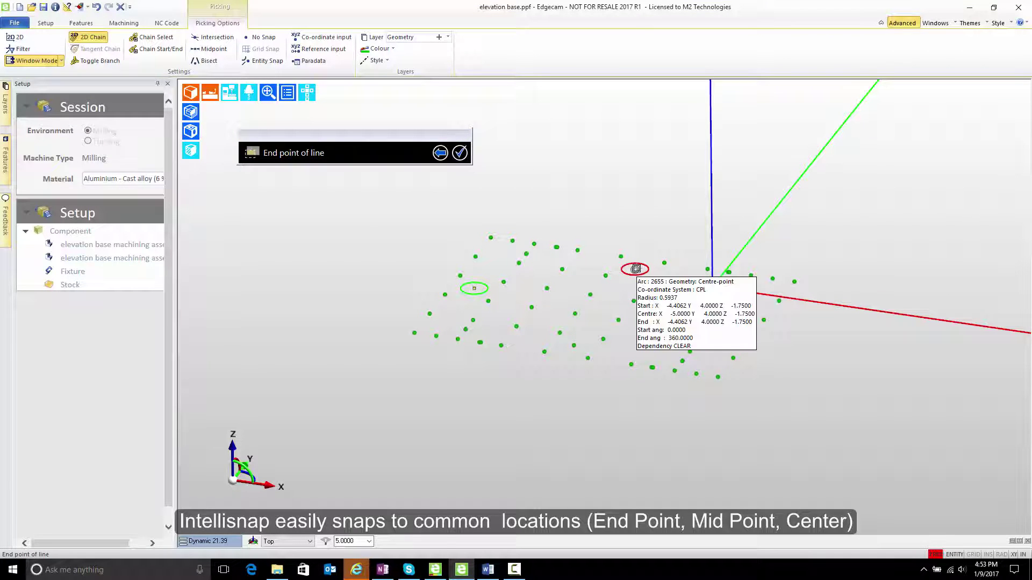
scroll(639, 267, "up", 5)
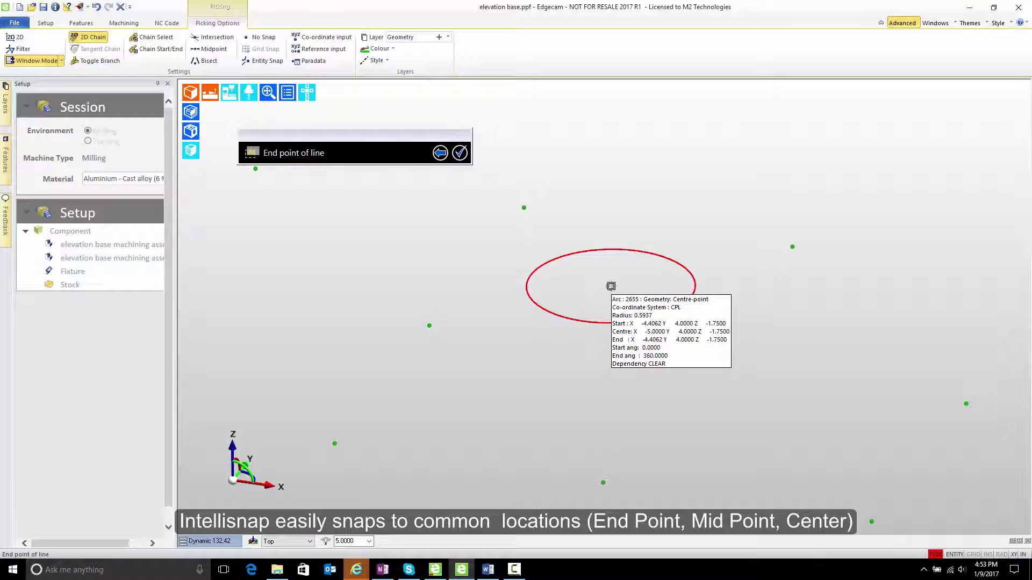
scroll(611, 285, "down", 5)
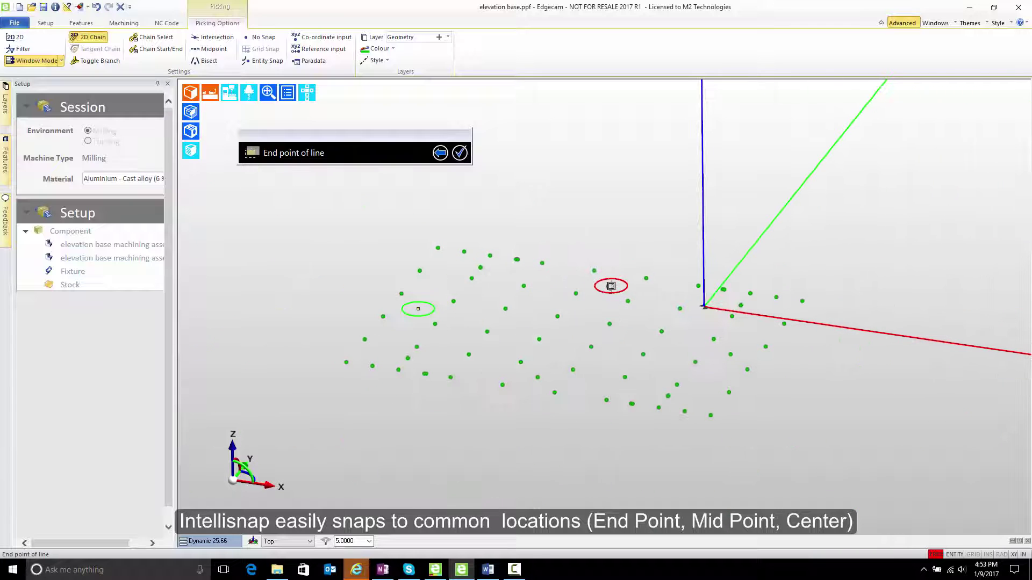
left_click(610, 286)
left_click(612, 286)
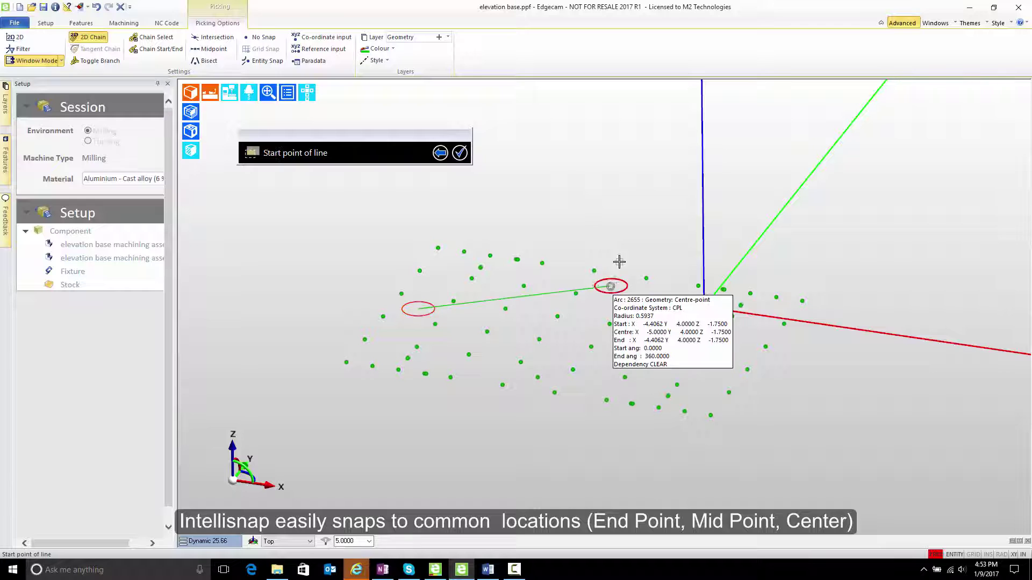
right_click(625, 225)
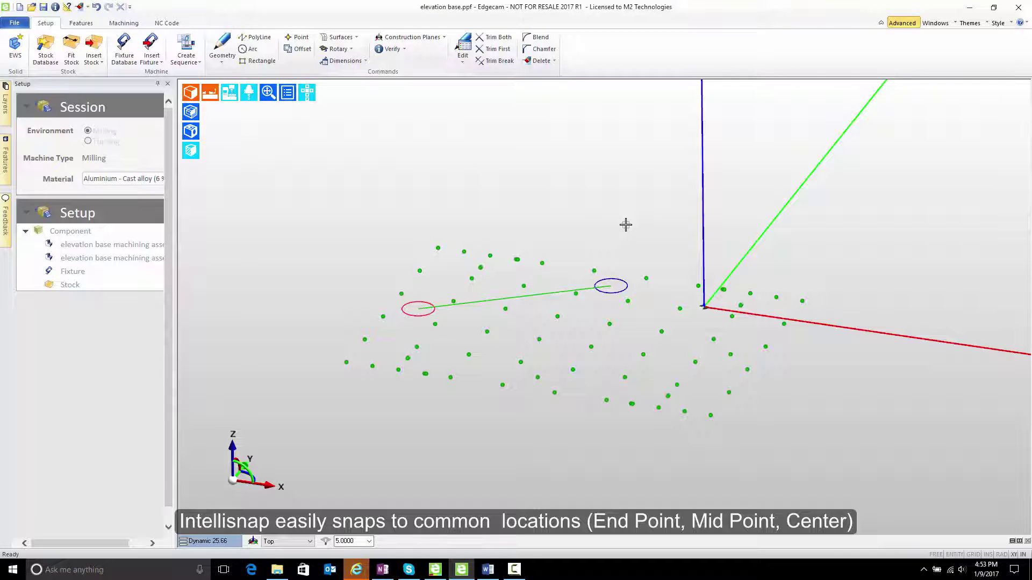
Step: In the top view, draw a line from the intersection of the diagonal line and blue circle to the point at X -2, Y -3
left_click(307, 94)
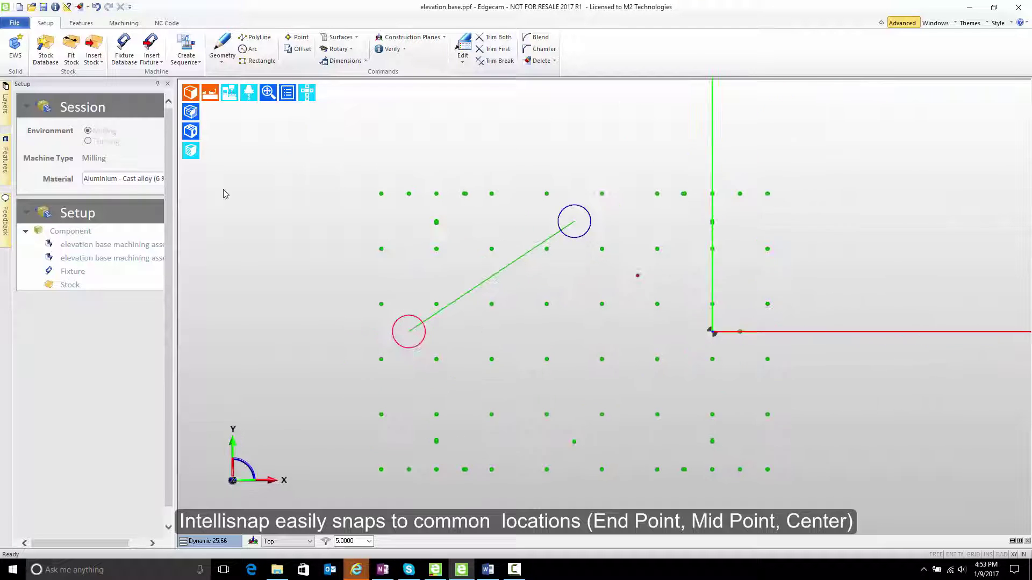
left_click(221, 52)
left_click(253, 89)
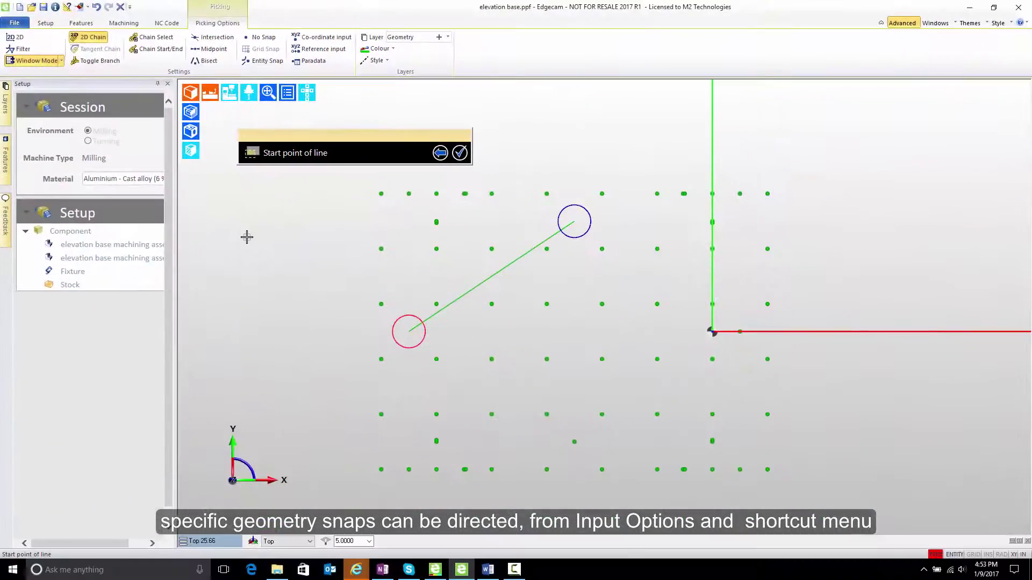
right_click(247, 237)
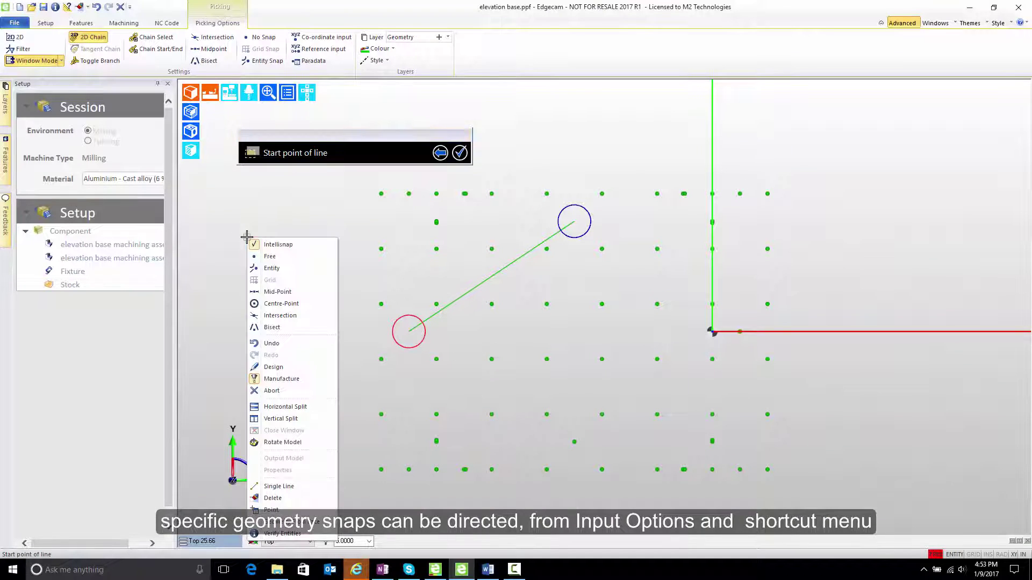
left_click(268, 319)
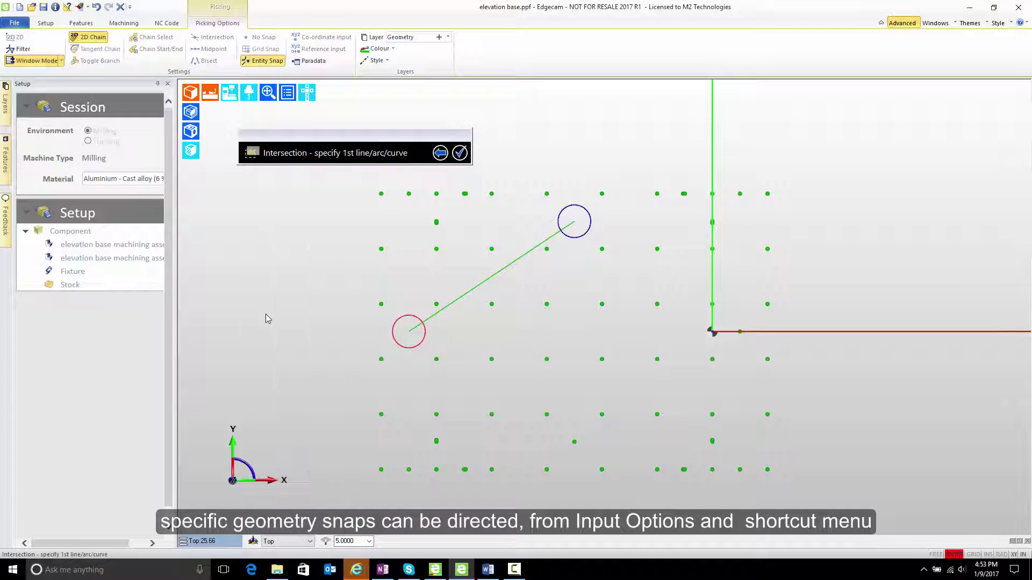
left_click(525, 255)
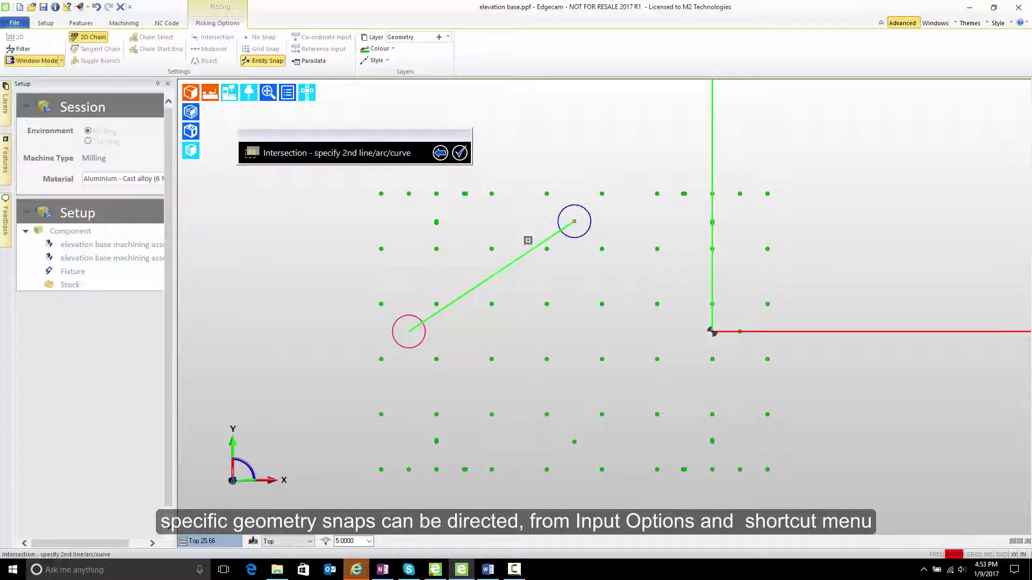
left_click(560, 212)
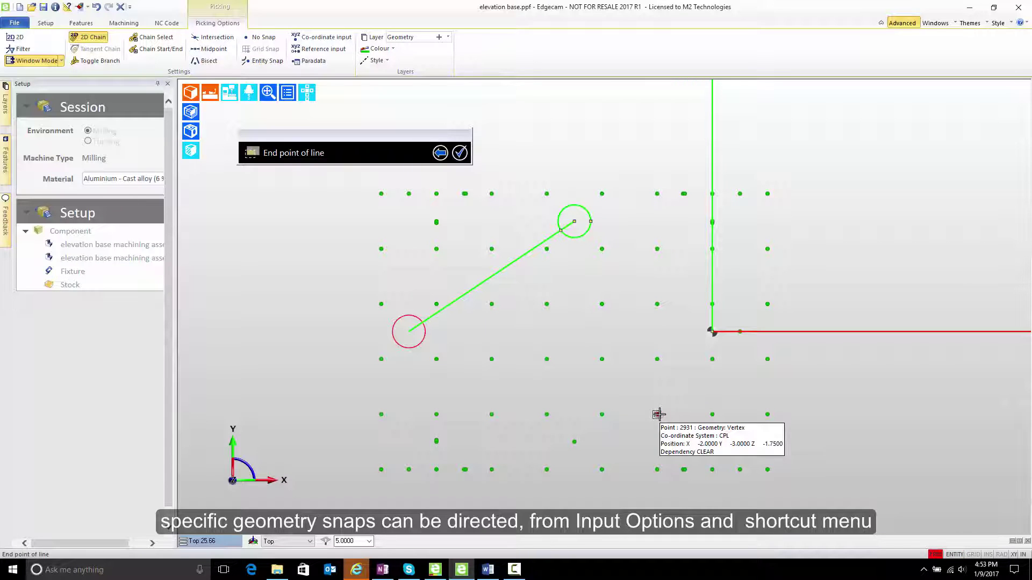
left_click(658, 414)
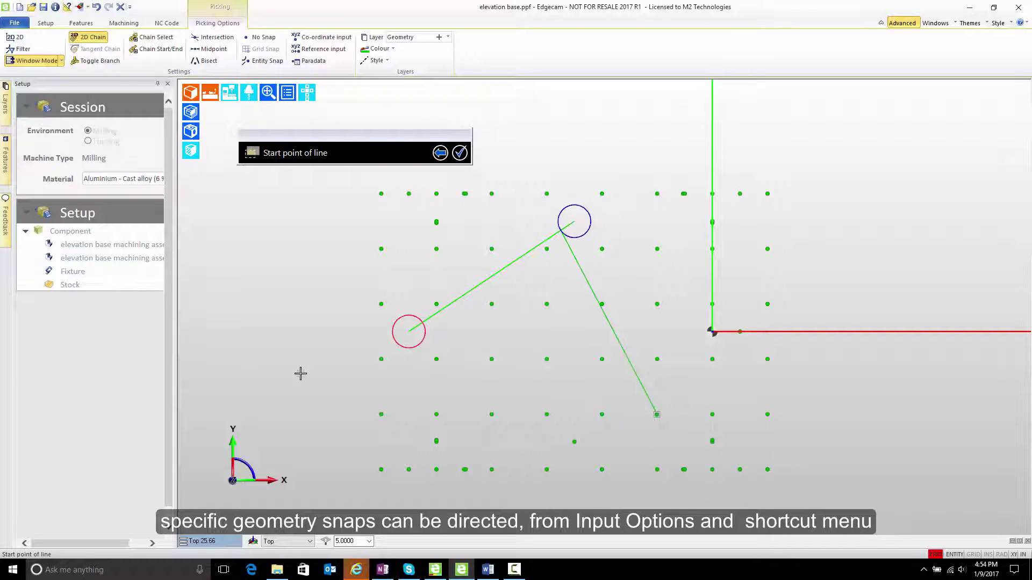
key("Escape")
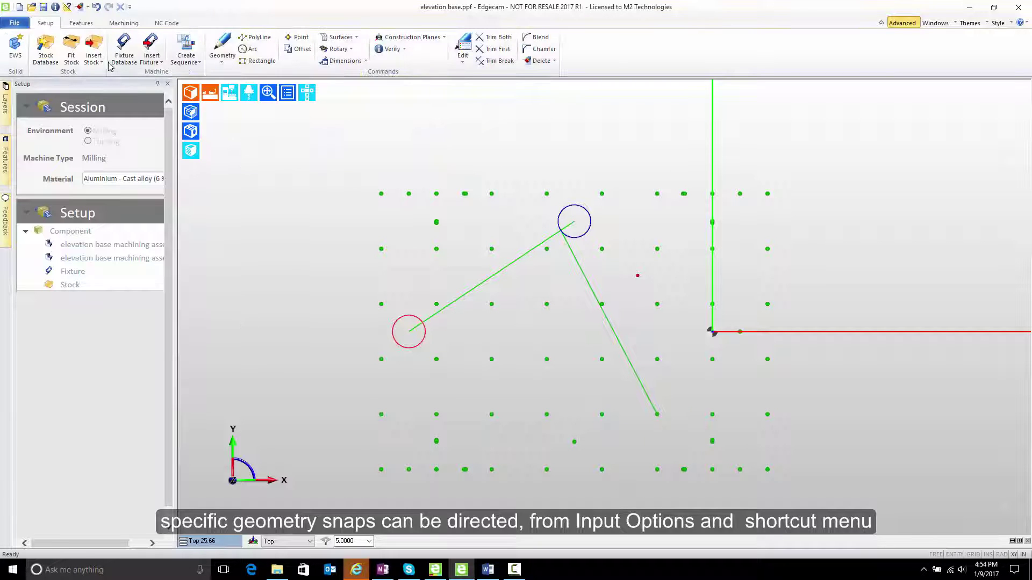
Step: Draw a freehand, nearly horizontal line above the point grid, spanning roughly the grid's width
left_click(222, 49)
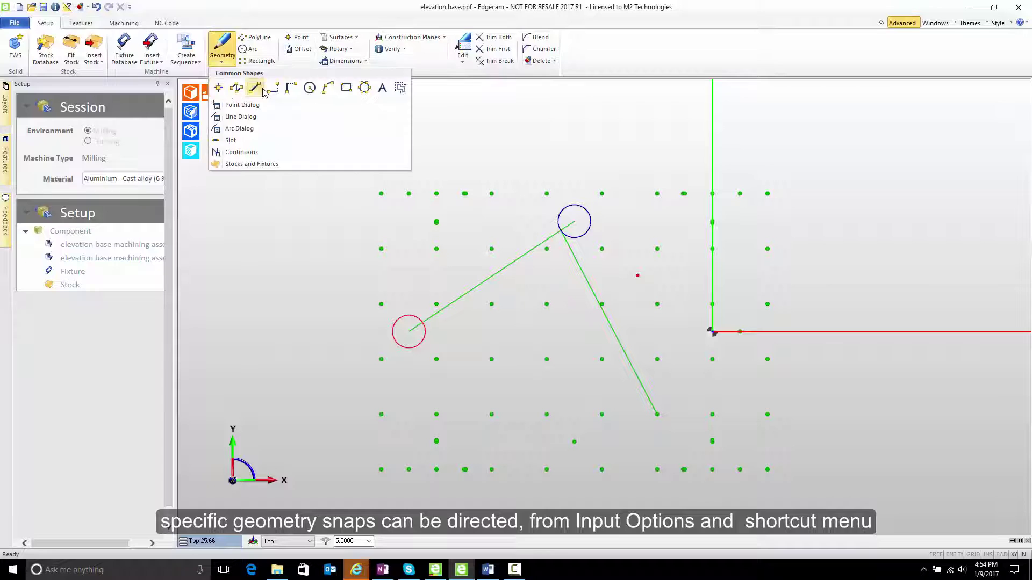
left_click(265, 93)
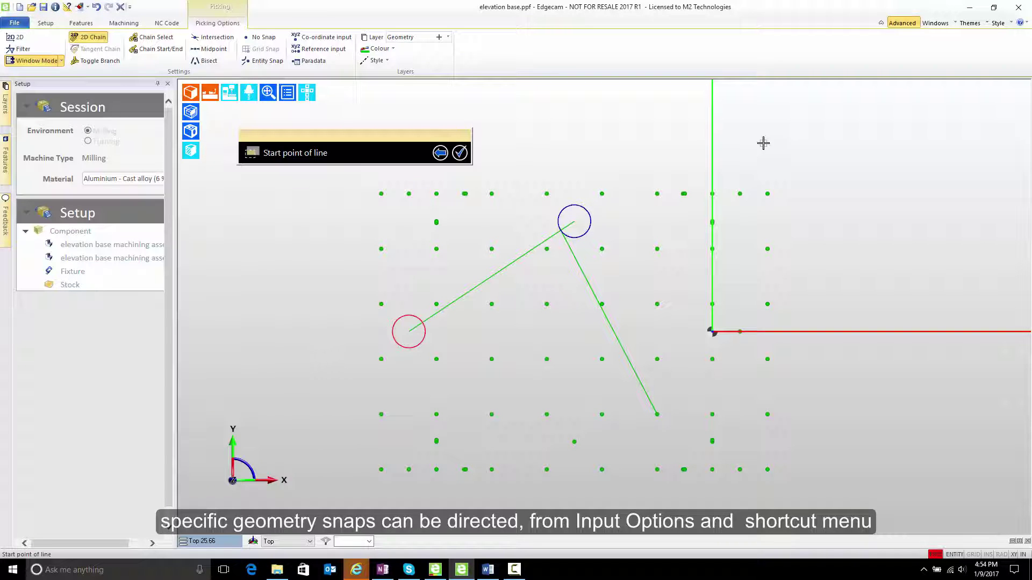
left_click(769, 110)
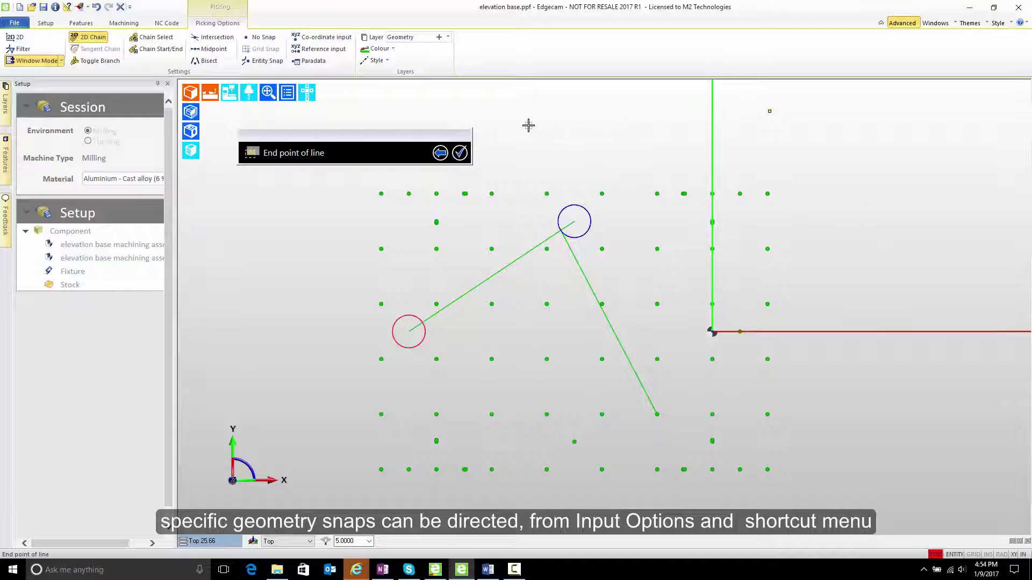
left_click(406, 108)
key("Escape")
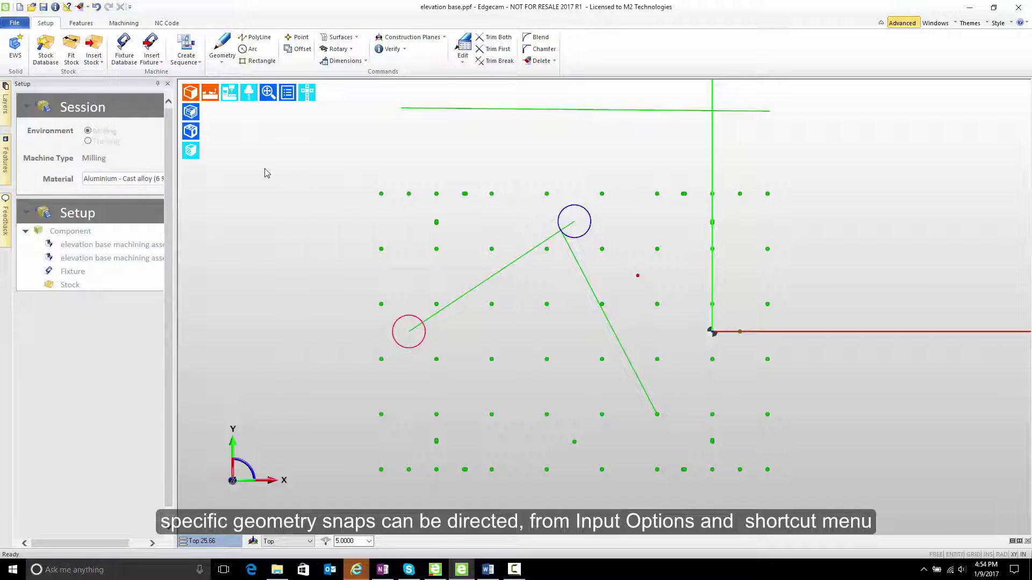
Step: Create a circle of radius 0.5 centred at the intersection of the diagonal line and the nearly horizontal line above the grid
left_click(250, 49)
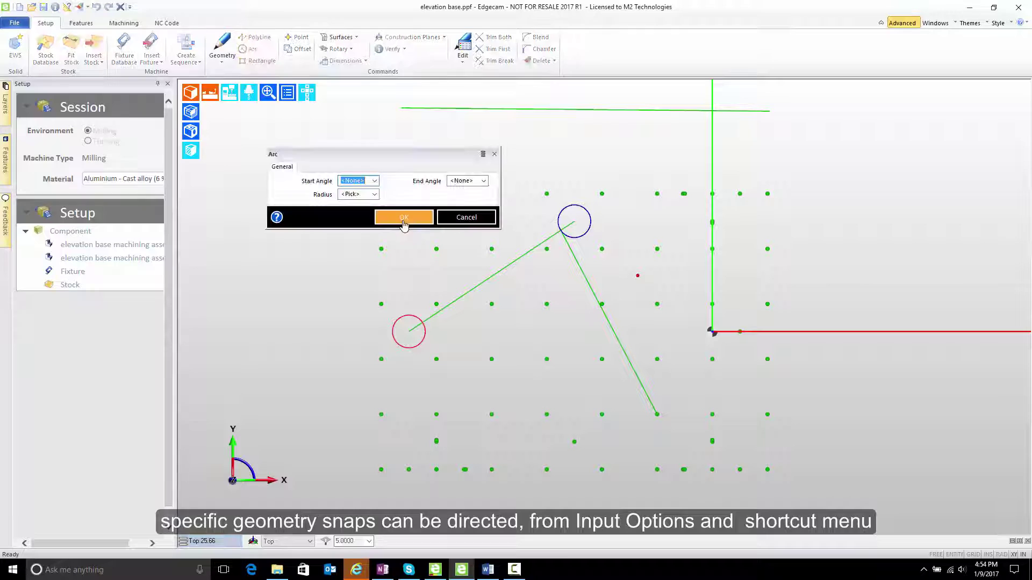
left_click(361, 194)
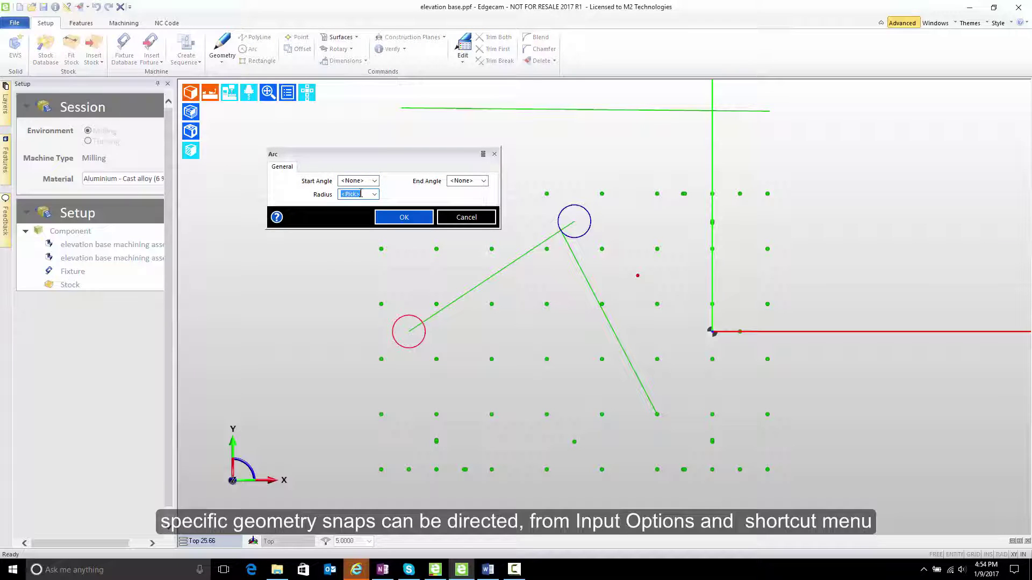
type("0.5")
key("Return")
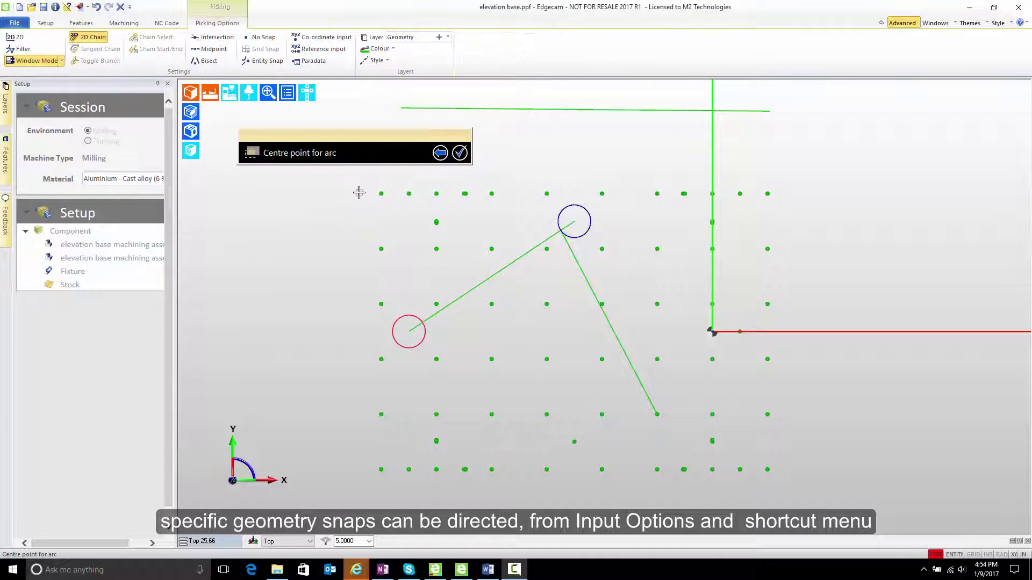
right_click(294, 224)
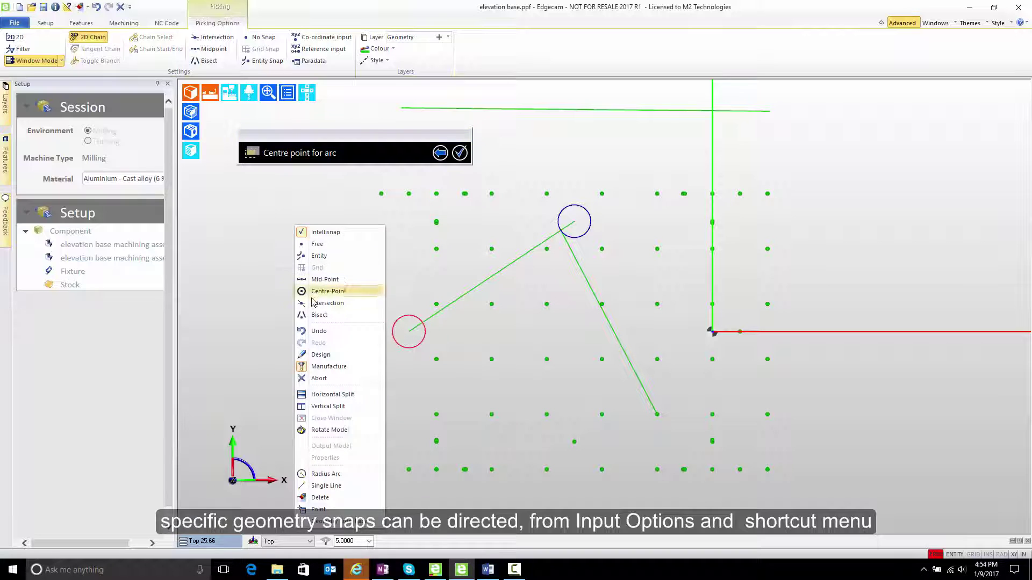
left_click(322, 303)
left_click(509, 263)
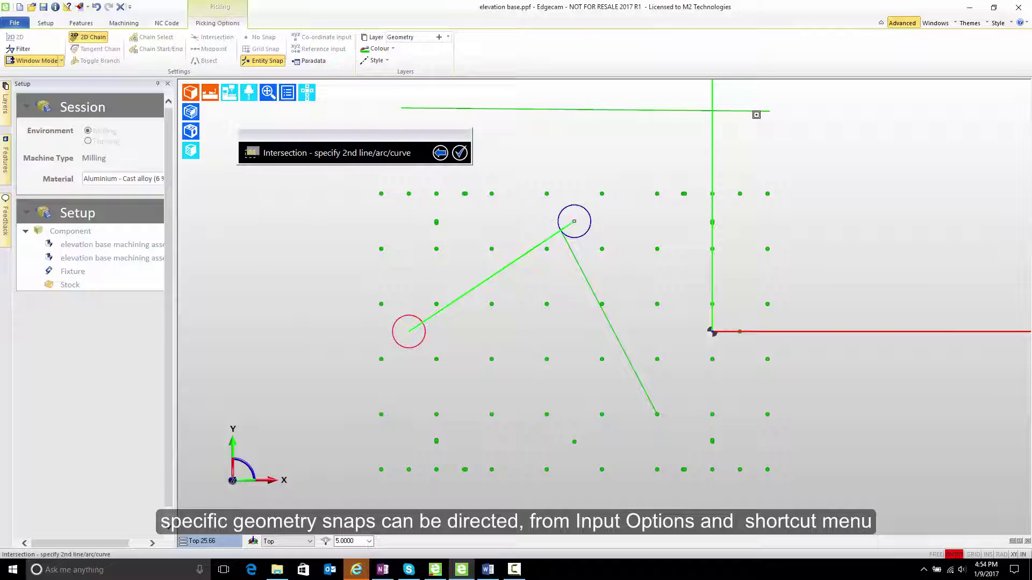
left_click(757, 112)
key("Escape")
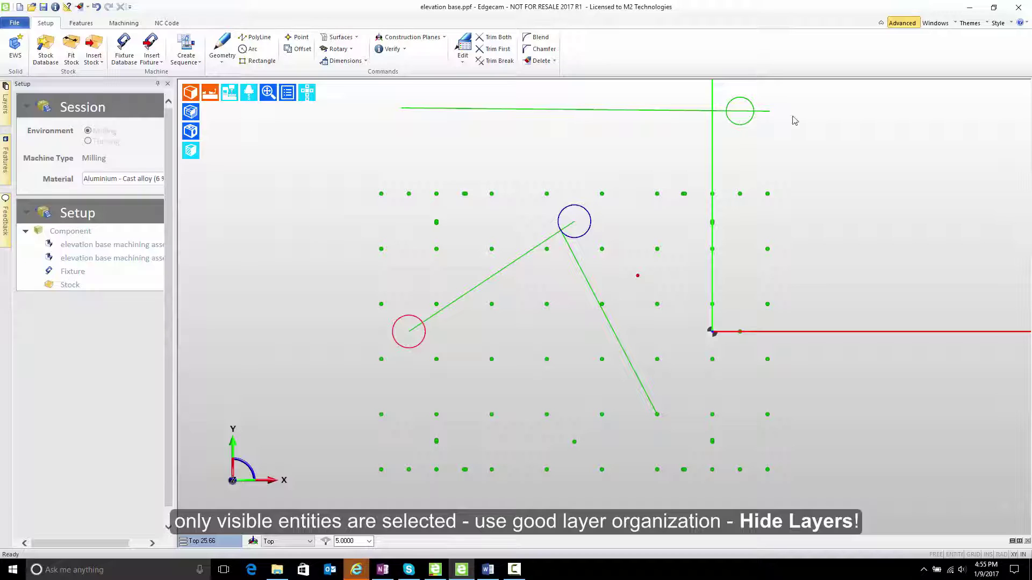
Step: Delete all visible lines, circles and points with a window selection around the whole grid
left_click(79, 8)
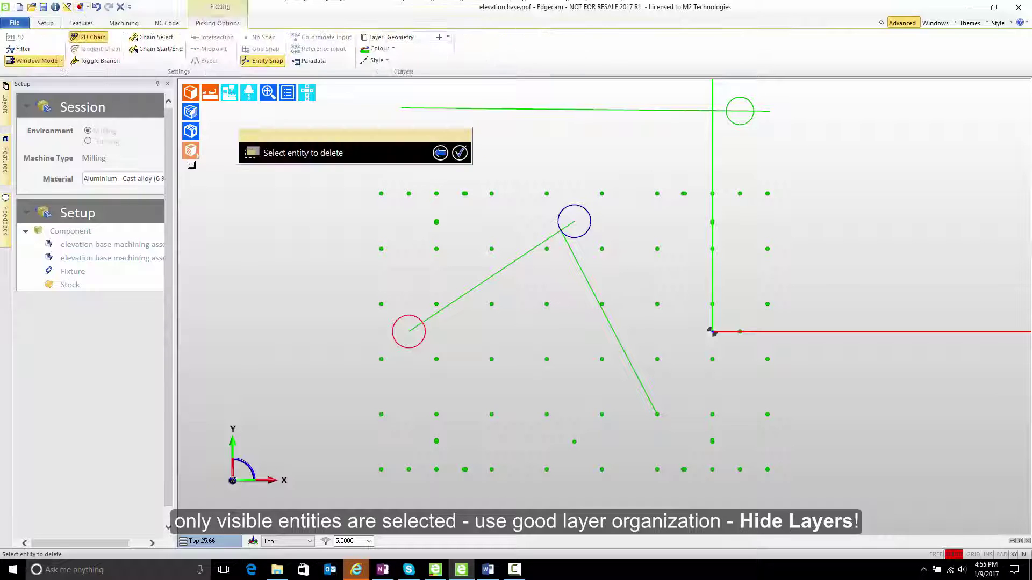
scroll(259, 209, "down", 4)
middle_click_drag(260, 212, 411, 274)
left_click_drag(396, 198, 806, 486)
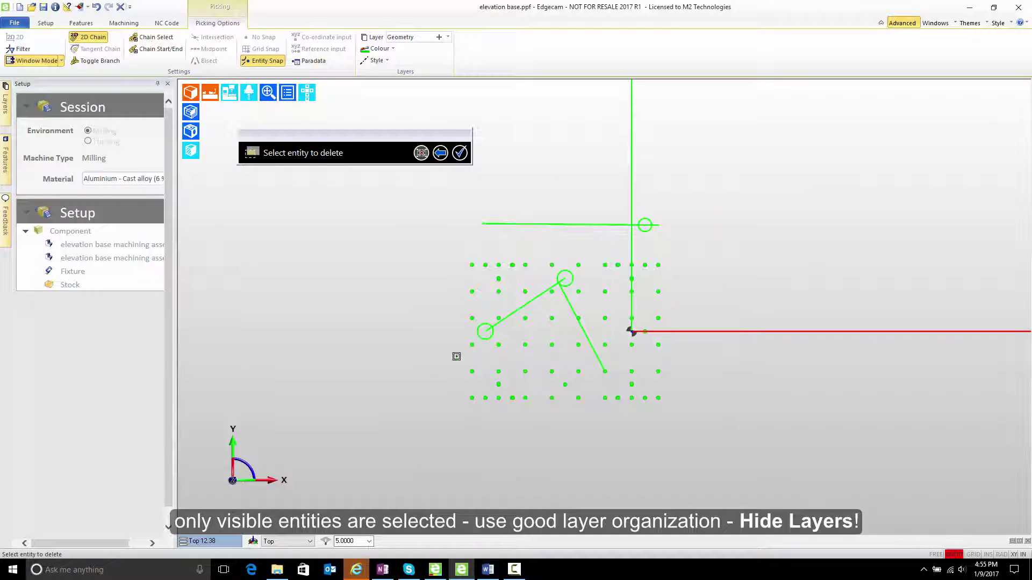
right_click(345, 297)
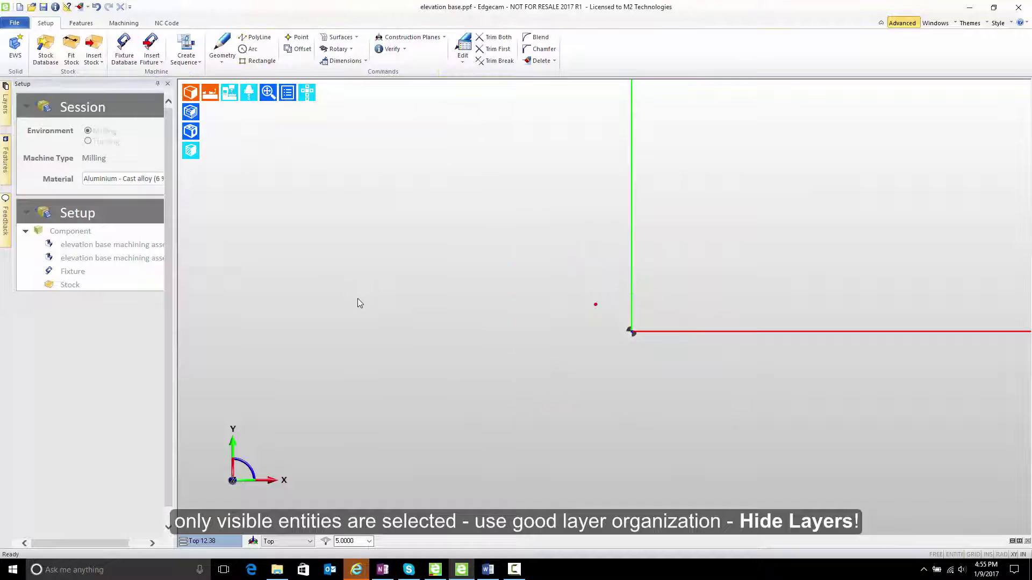
Step: Show all layers and view the part and its clamping fixture up close in 3D
left_click(3, 105)
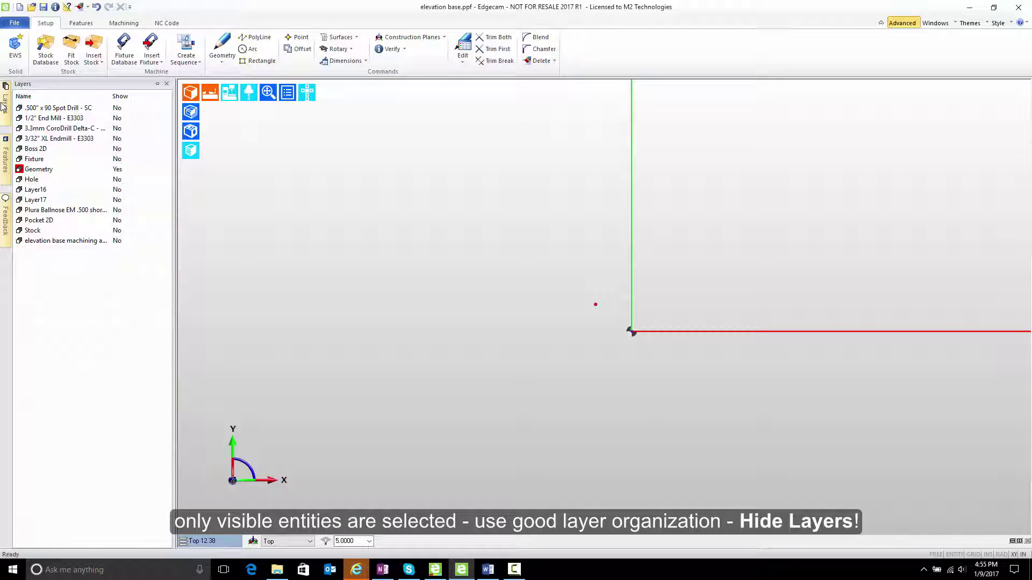
right_click(90, 190)
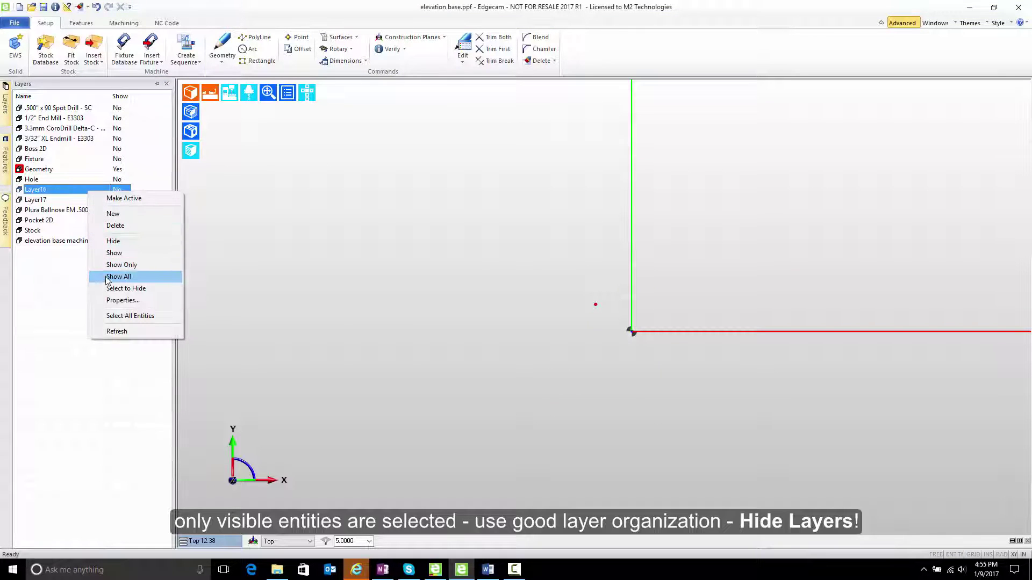
left_click(107, 277)
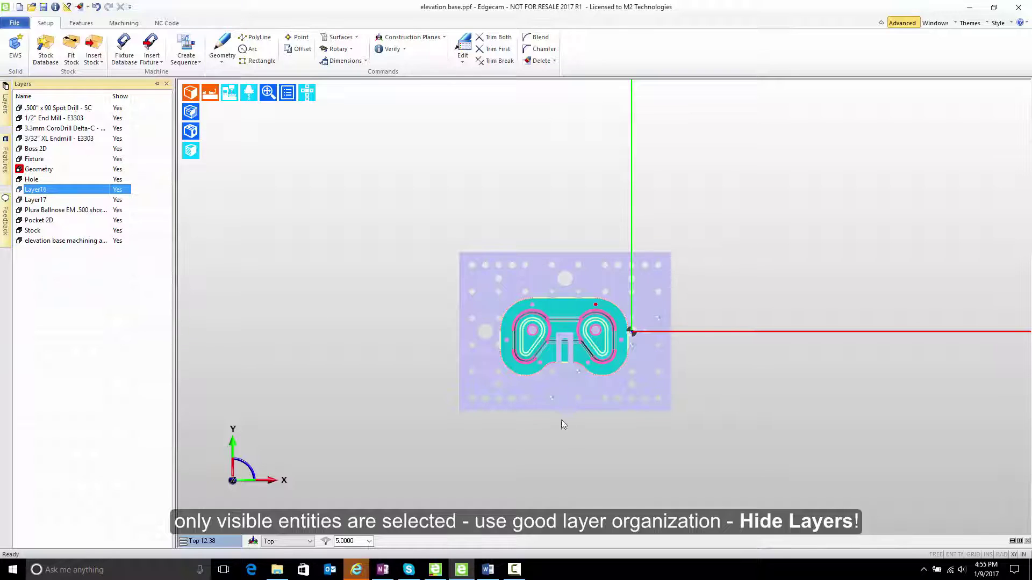
middle_click_drag(561, 425, 544, 311)
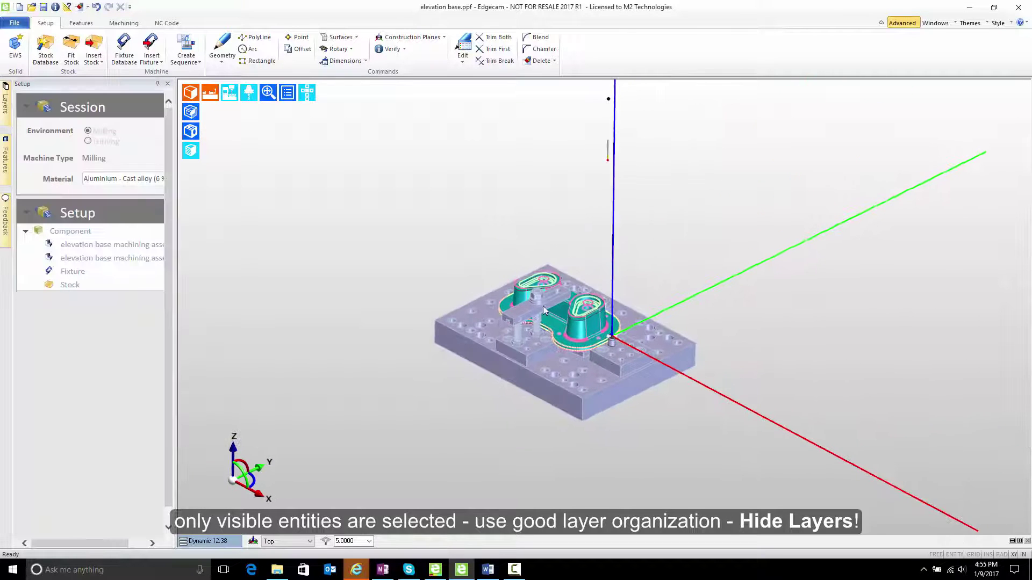
scroll(556, 280, "up", 6)
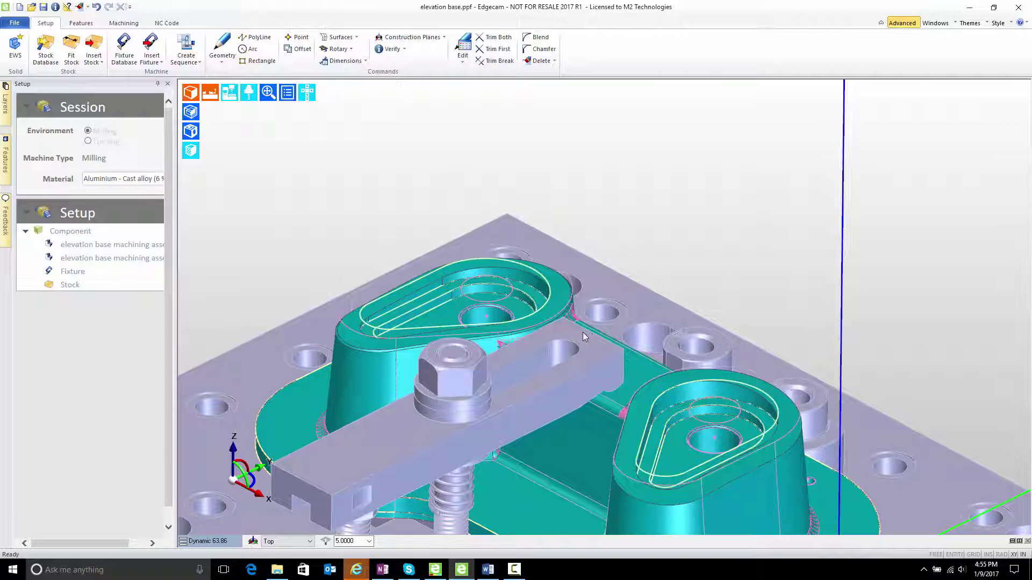
Step: Set the geometry colour to red and create a point at the midpoint of the clamp's upper end edge
left_click(297, 38)
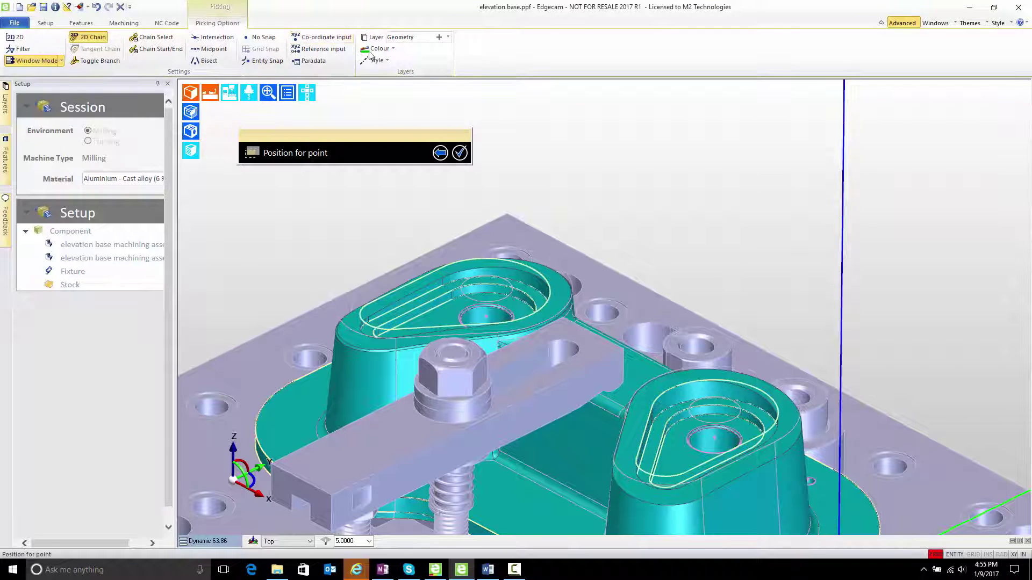
left_click(379, 49)
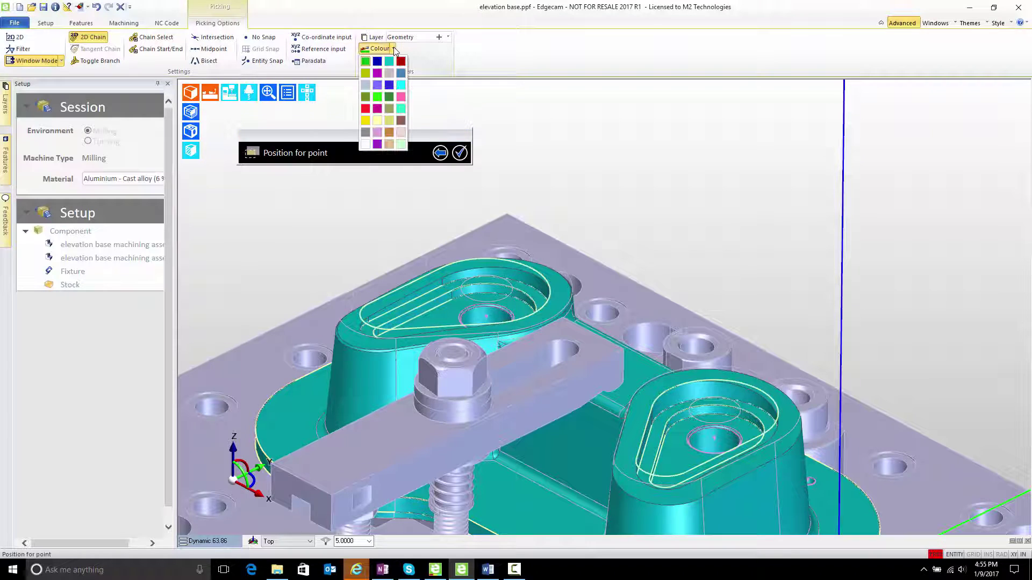
left_click(365, 109)
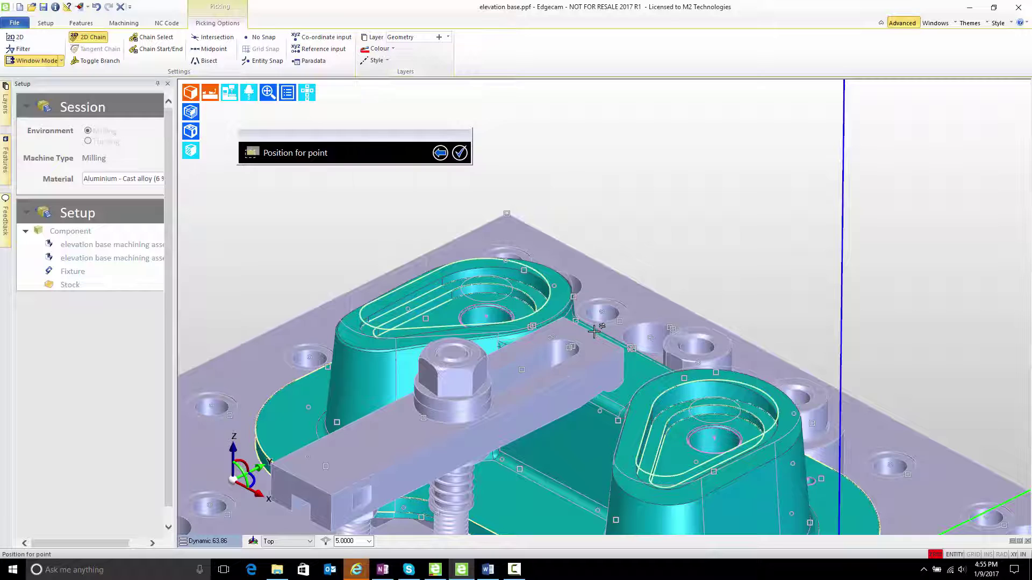
scroll(592, 333, "up", 5)
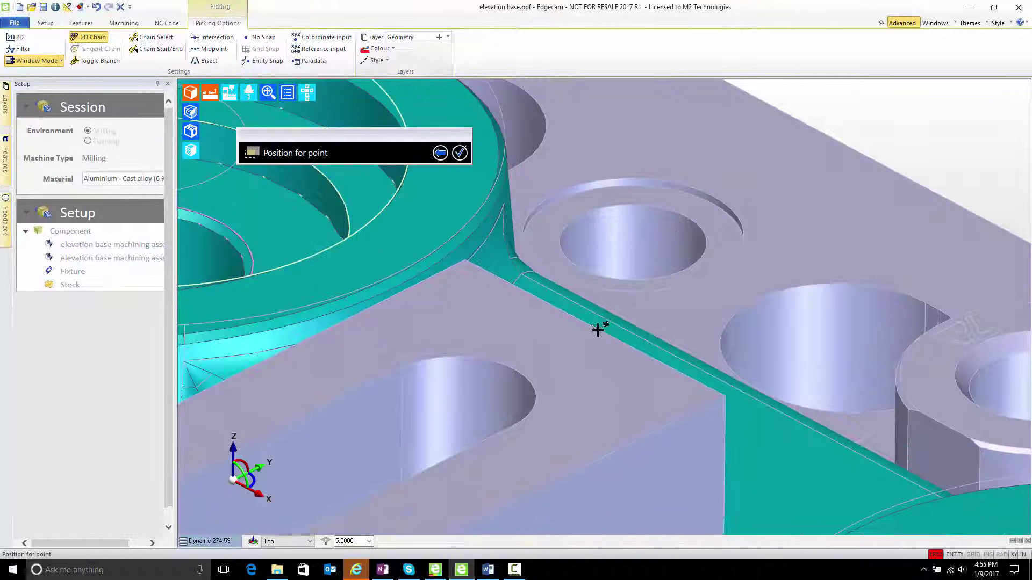
mouse_move(596, 329)
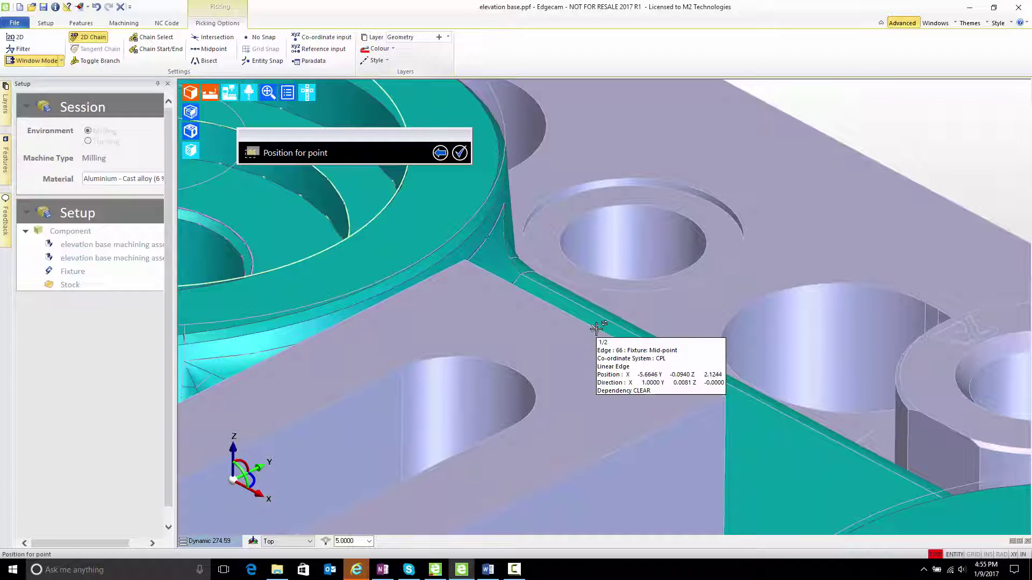
left_click(595, 329)
scroll(595, 328, "down", 5)
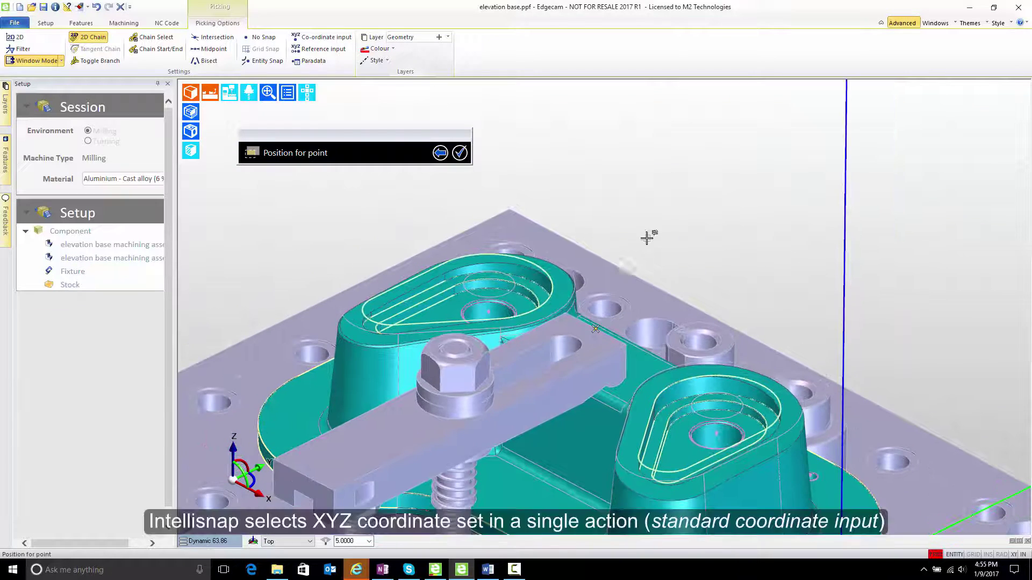
key("Escape")
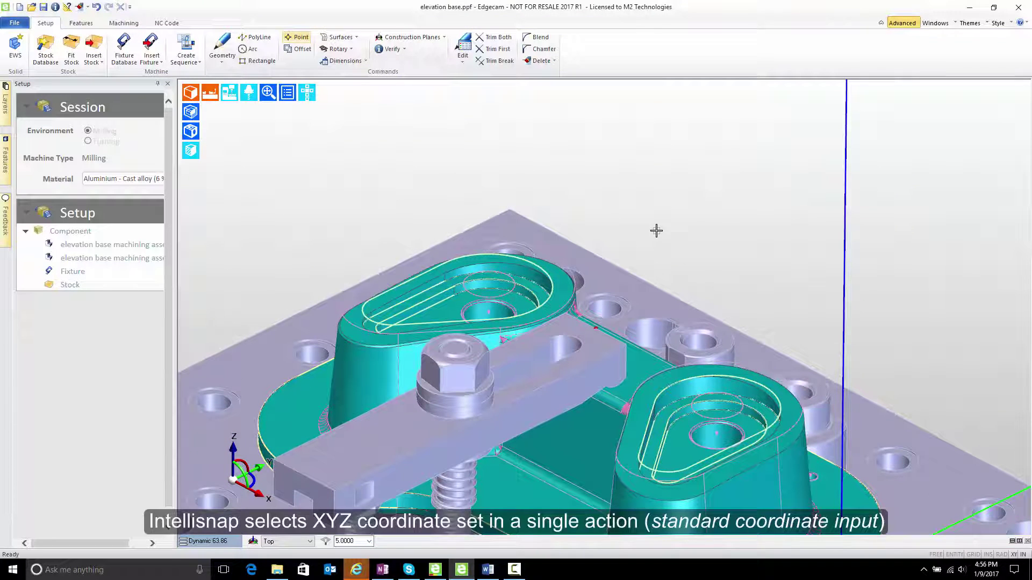
Step: Translate the red point straight up above the clamp edge, and undo the move and the point
mouse_move(731, 288)
middle_mouse_down()
mouse_move(705, 279)
mouse_move(725, 277)
middle_mouse_up()
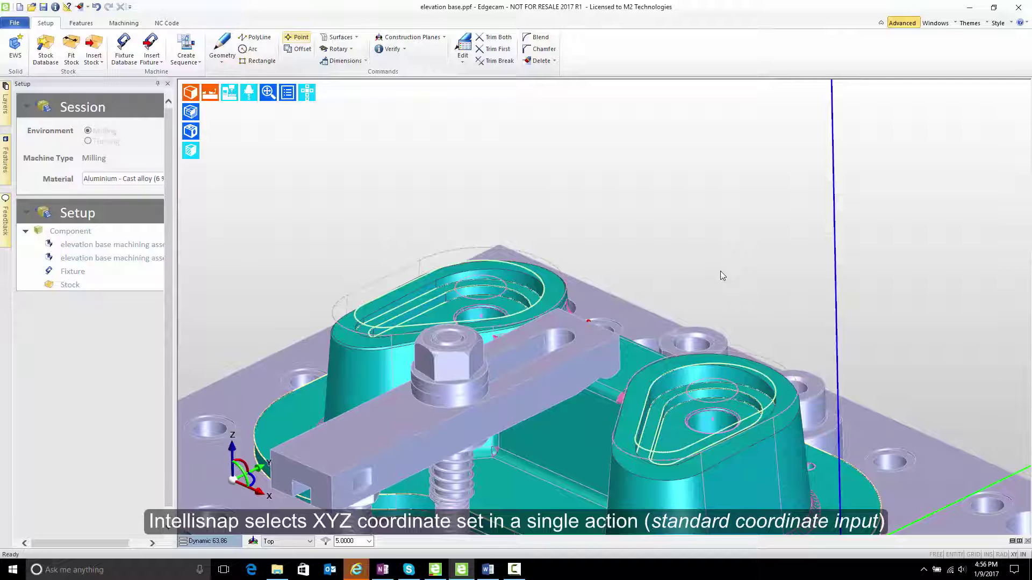
left_click(463, 54)
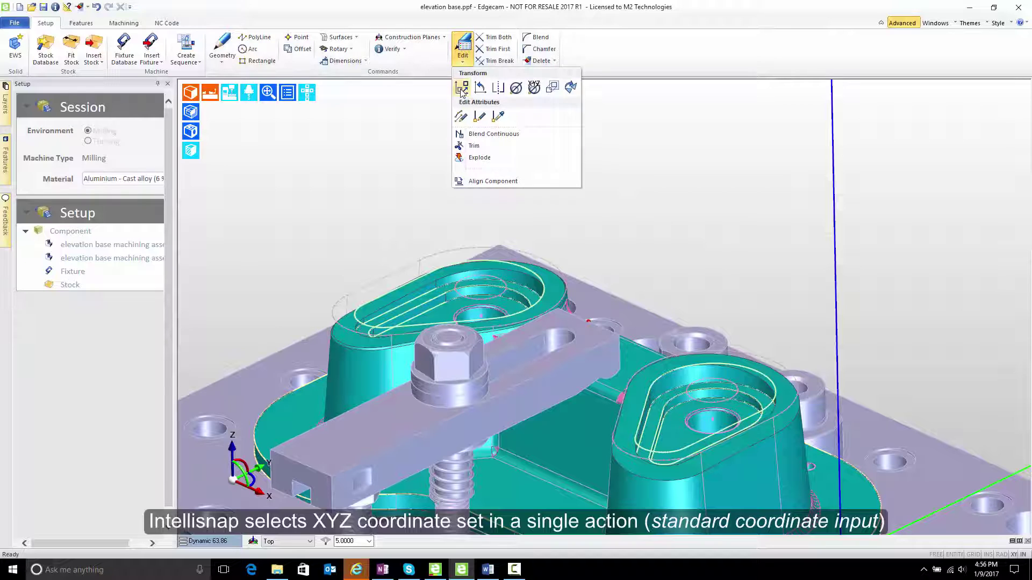
left_click(466, 111)
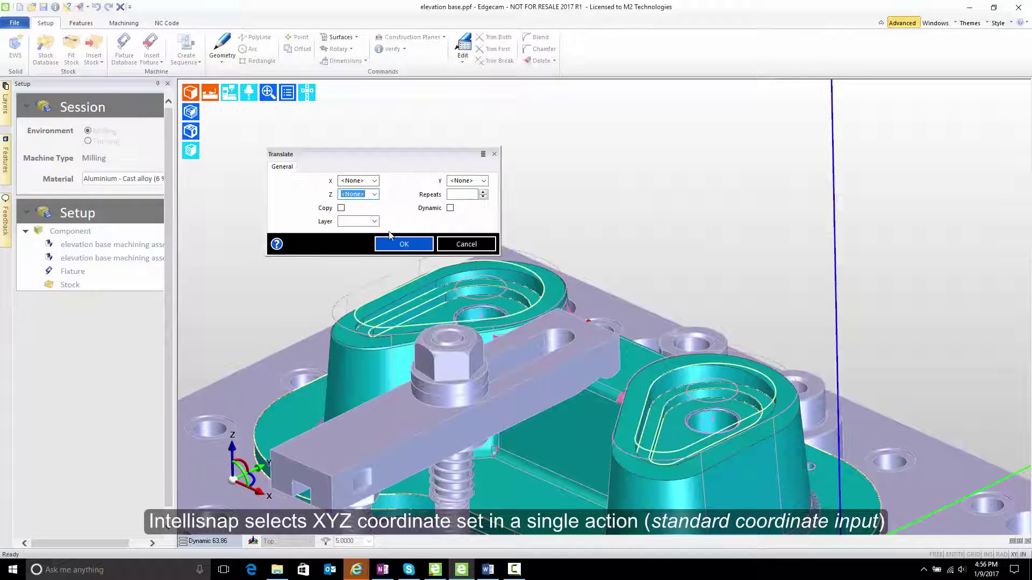
left_click(396, 243)
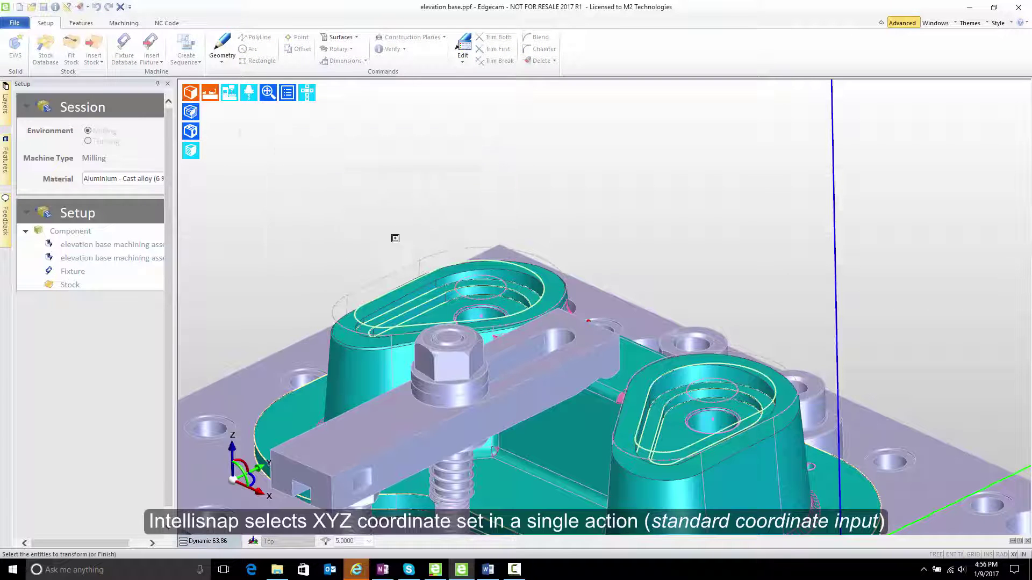
left_click(589, 319)
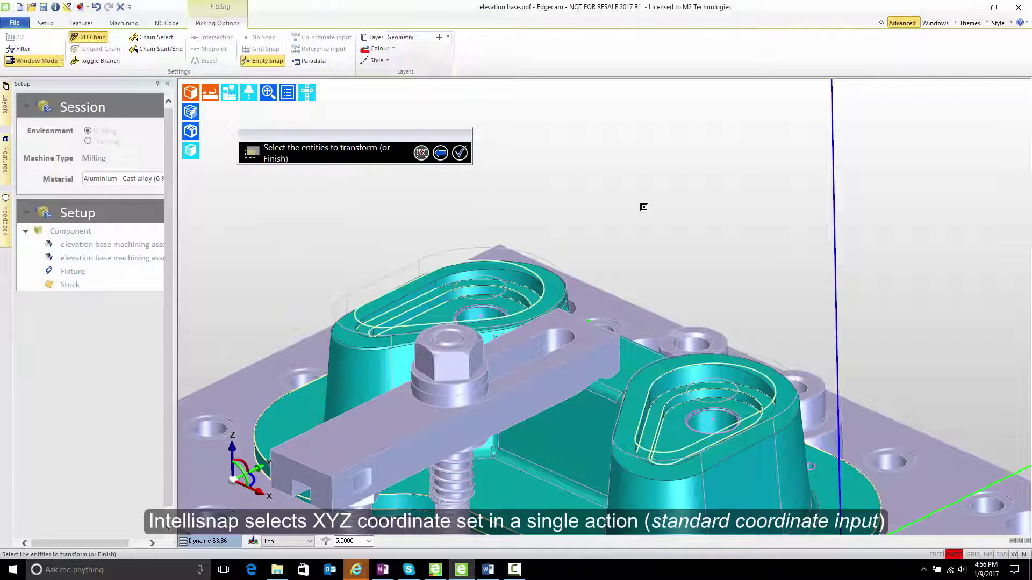
middle_click(644, 207)
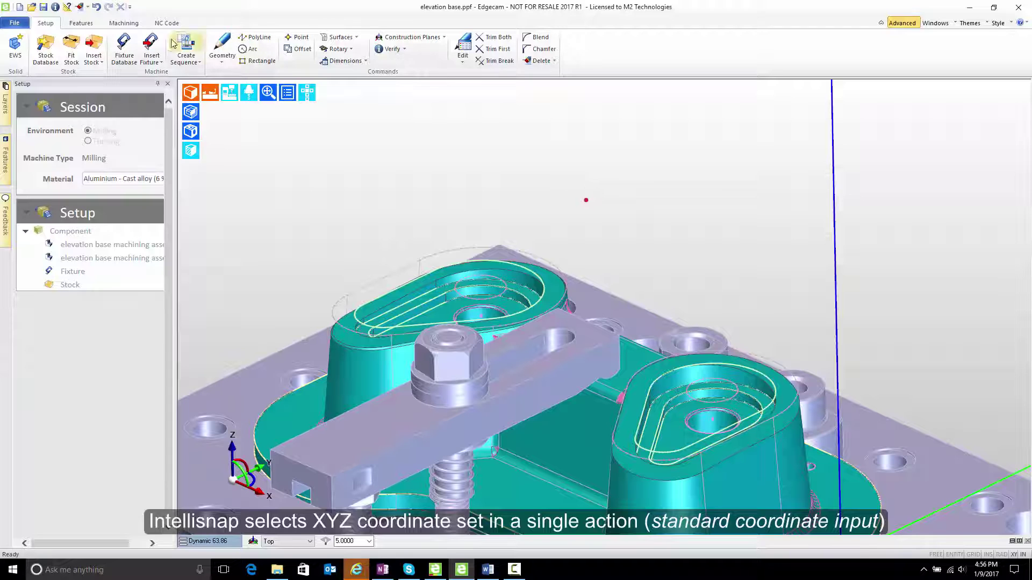
left_click(96, 7)
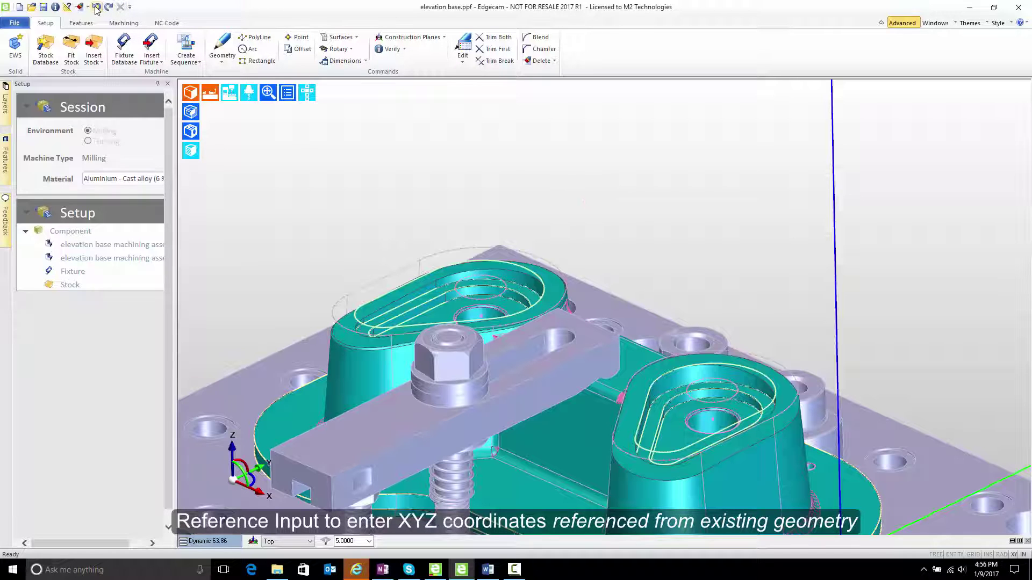
Step: Create a point 2 above the clamp end edge's midpoint using Reference Input, and undo it
left_click(297, 37)
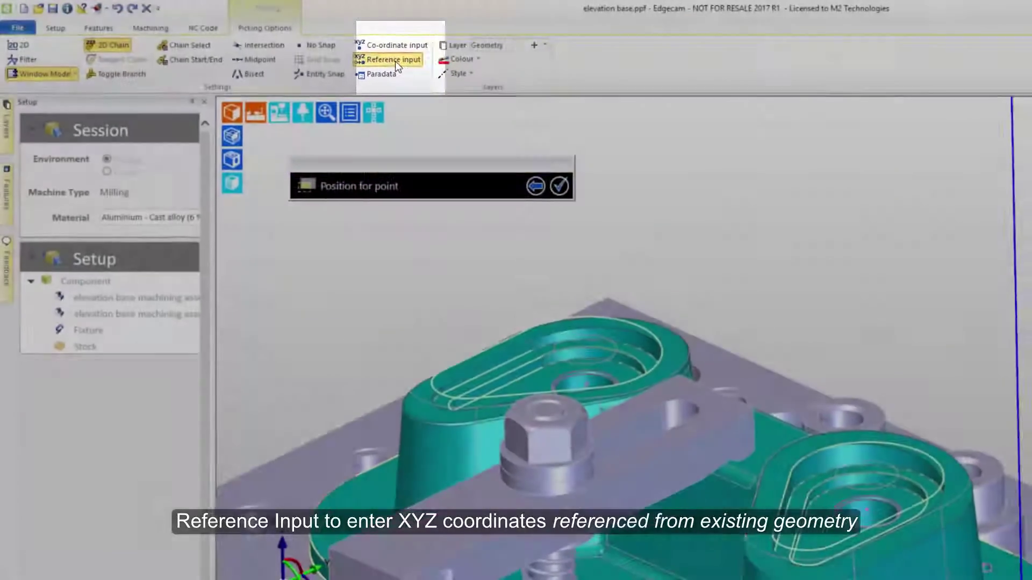
left_click(405, 62)
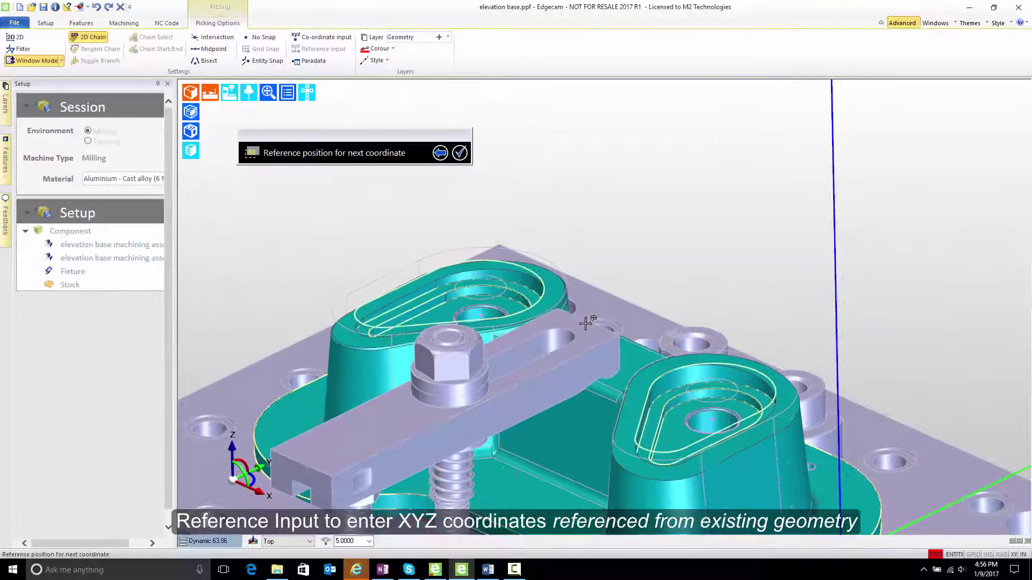
left_click(589, 321)
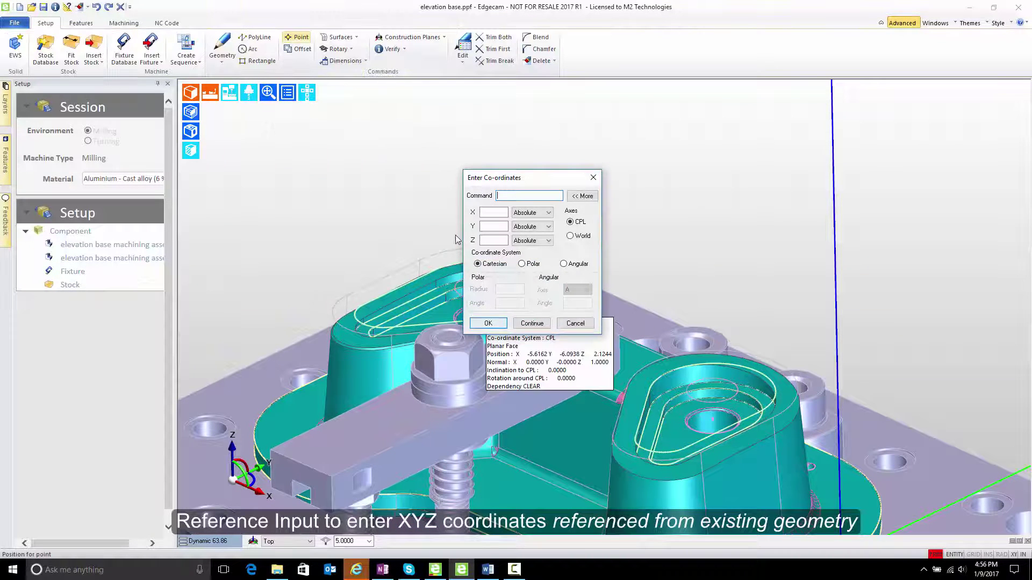
type("2")
key("Return")
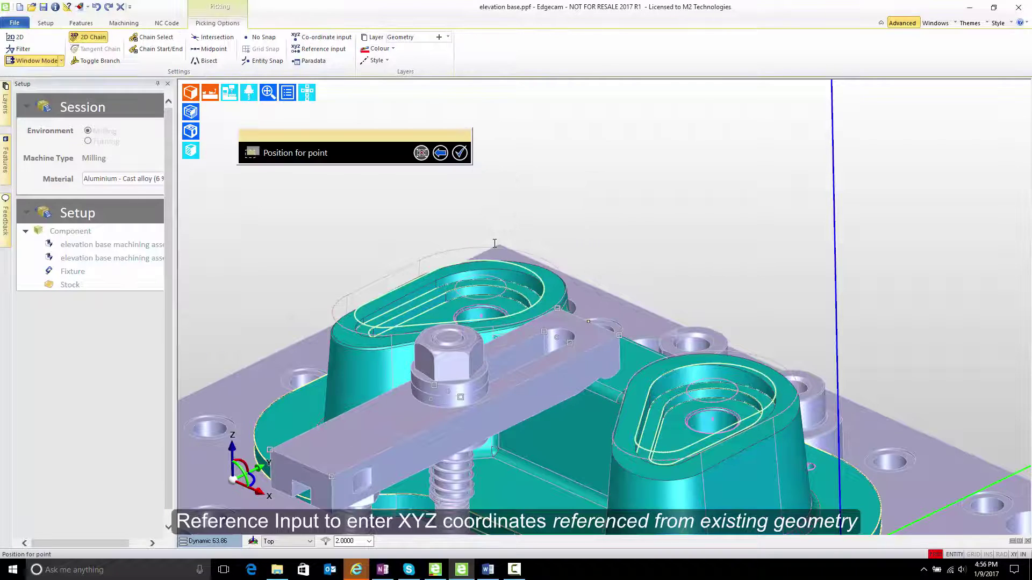
key("Escape")
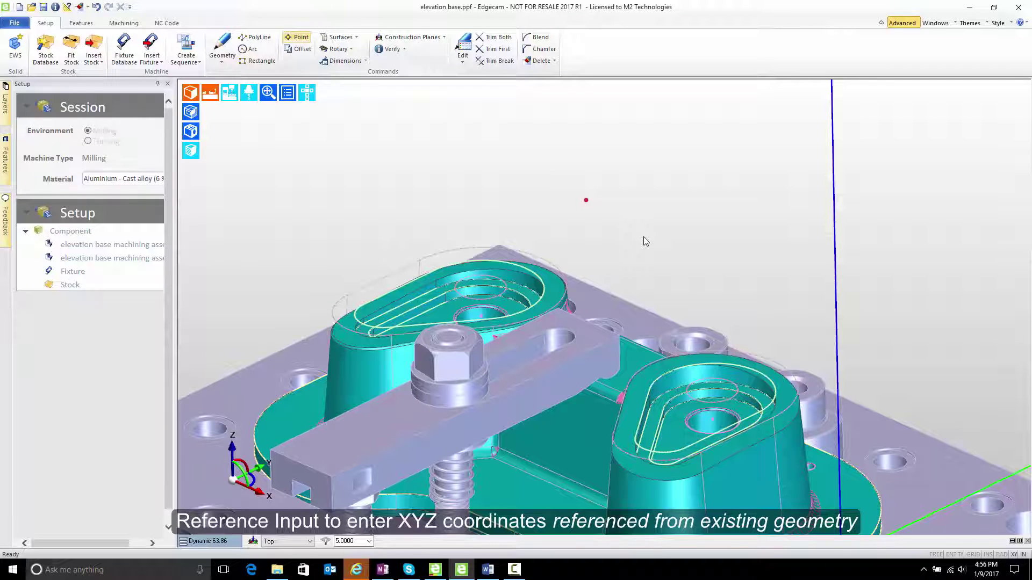
left_click(98, 8)
Step: Start a new point with Co-ordinate Input and set X, Y and Z each to be picked separately
left_click(295, 38)
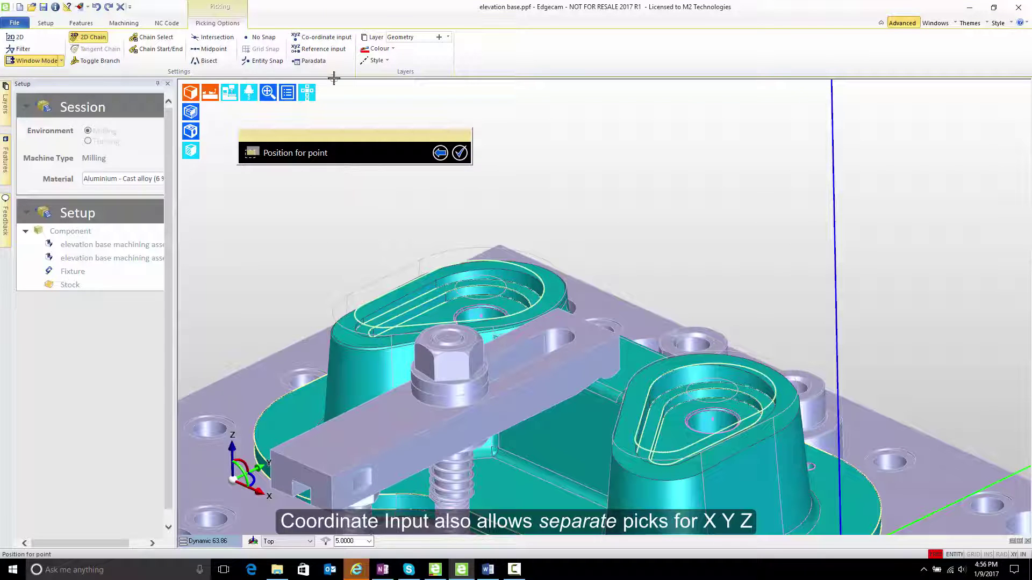
left_click(322, 39)
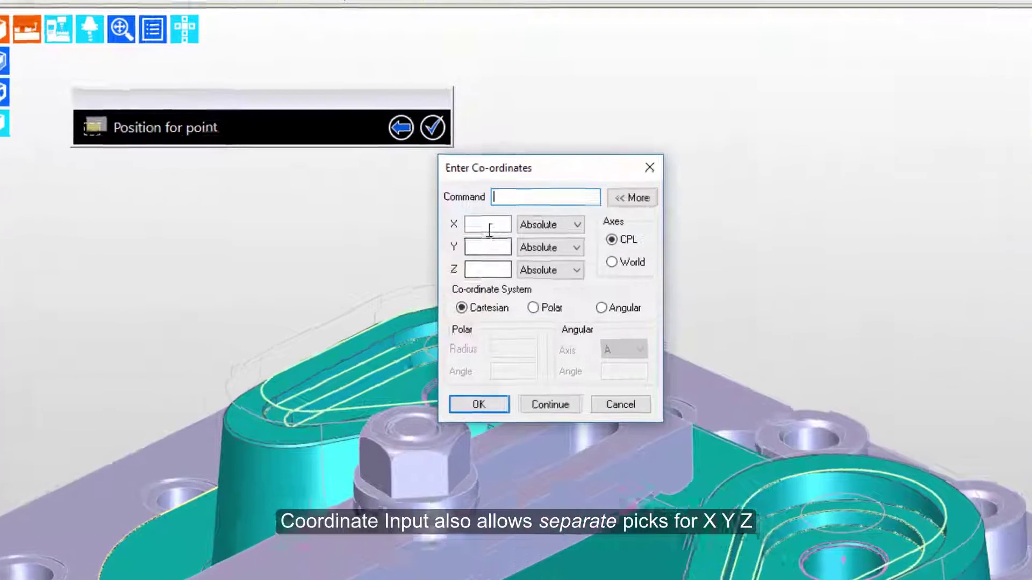
left_click(489, 226)
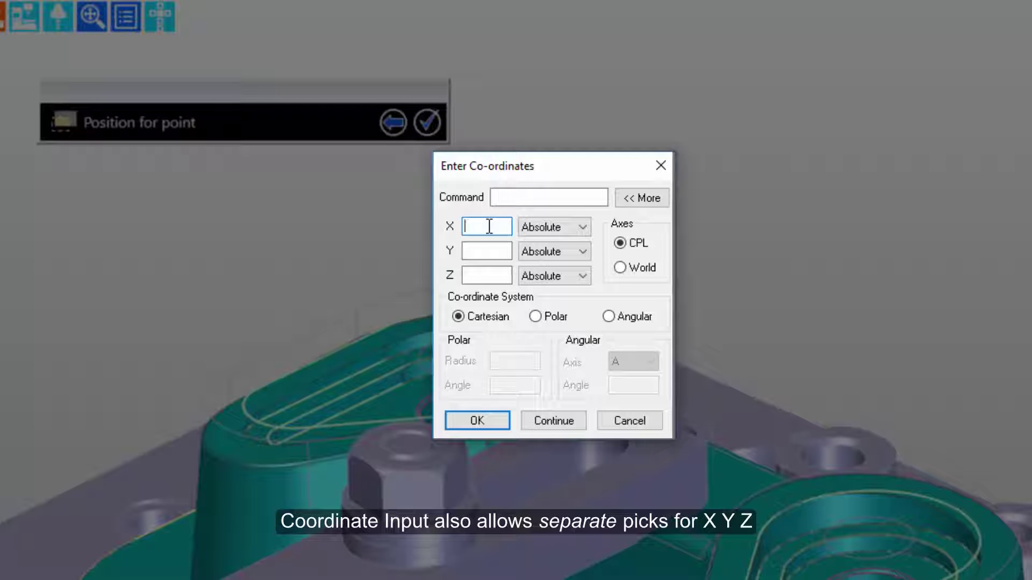
left_click(554, 229)
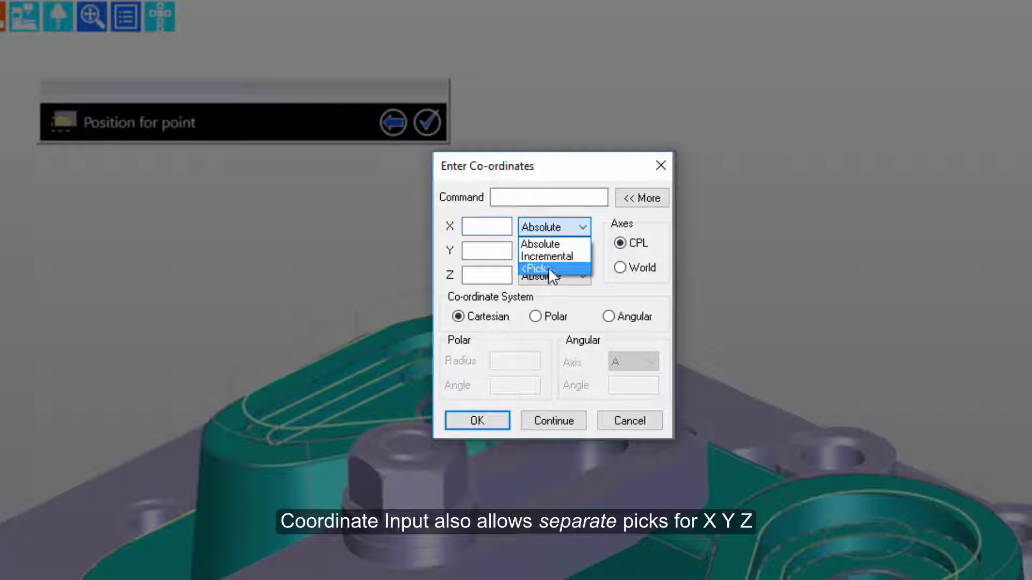
left_click(549, 268)
left_click(552, 251)
left_click(550, 292)
left_click(551, 276)
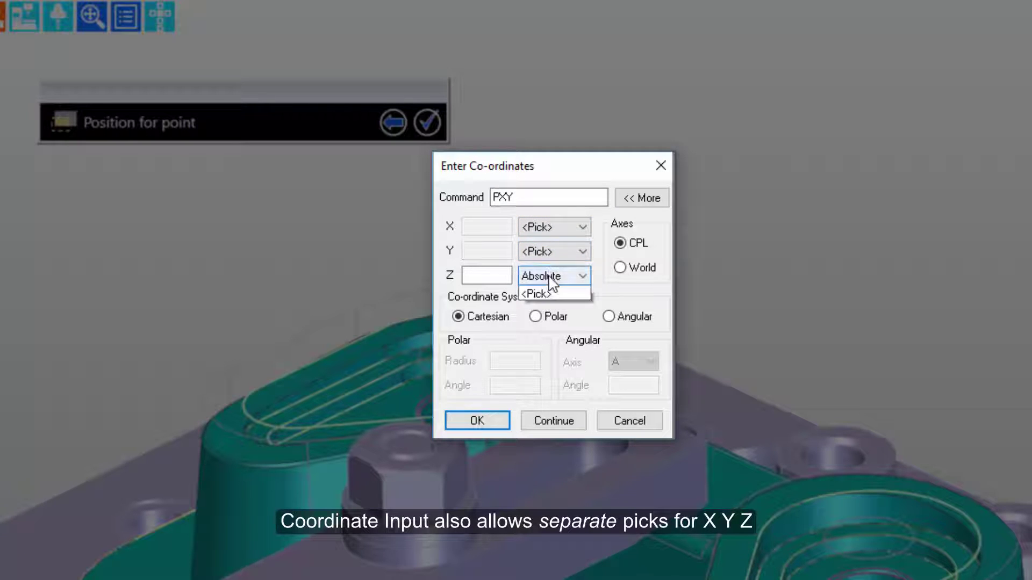
left_click(547, 319)
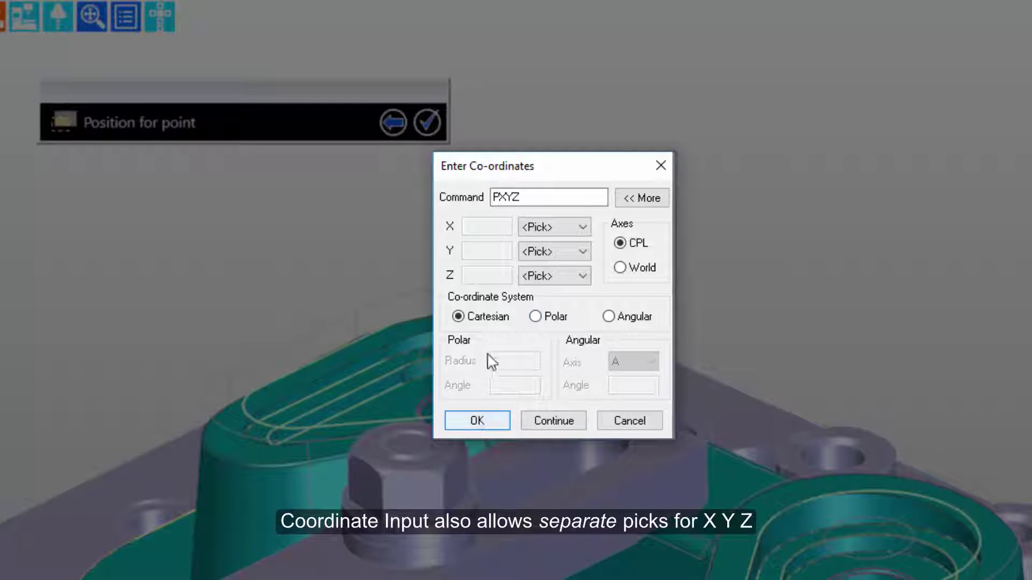
Step: Replace the coordinate command text with xyz and cancel the coordinate entry
left_click_drag(527, 195, 467, 205)
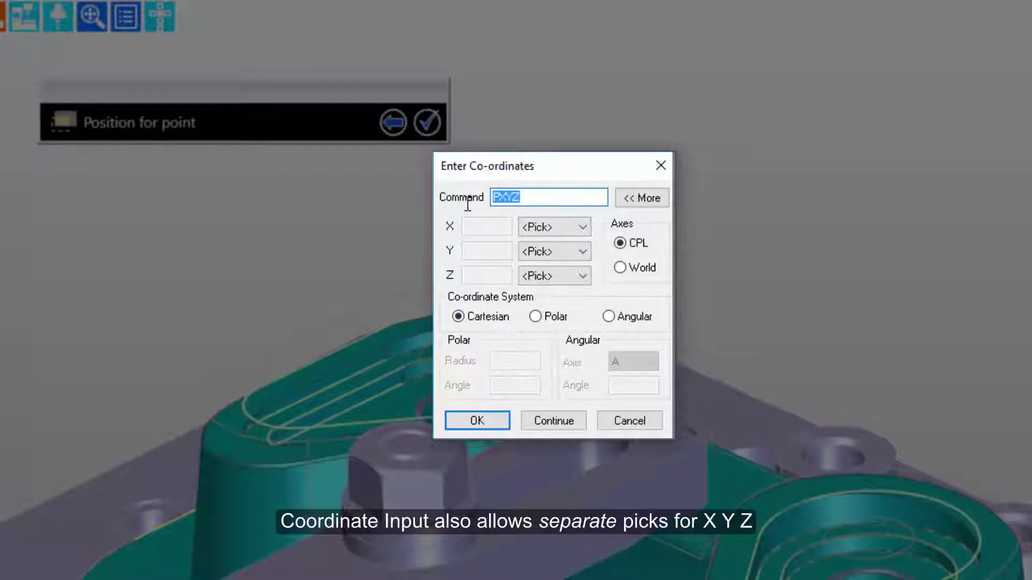
type("xyz")
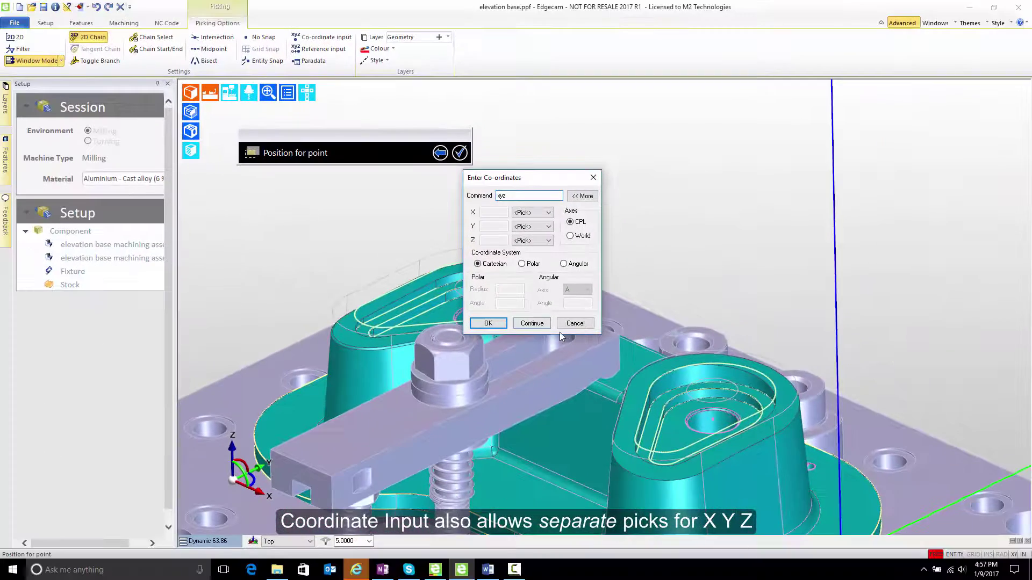
left_click(575, 324)
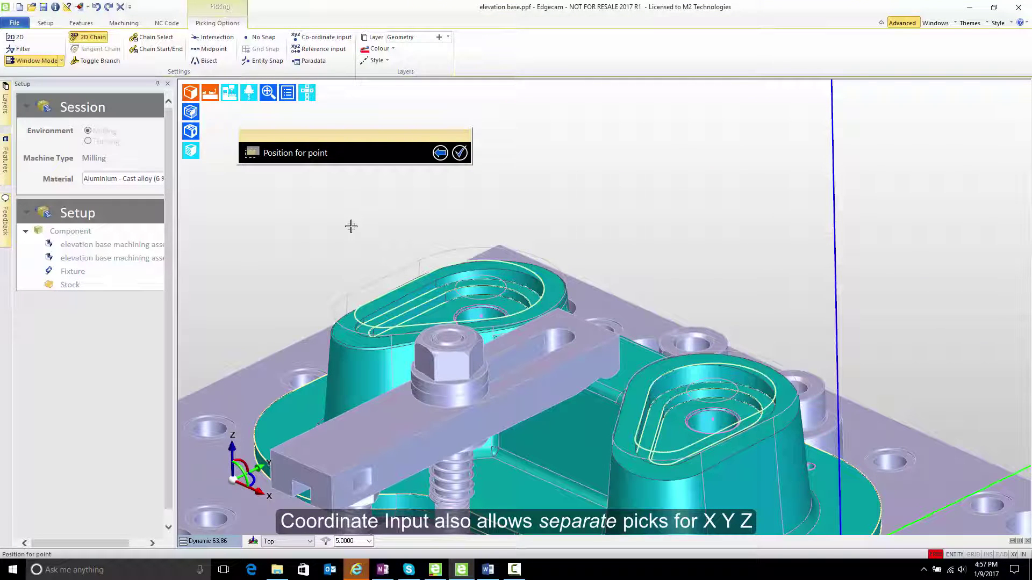
Step: Call up coordinate entry directly during the point command with Xyz, and cancel both
key("x")
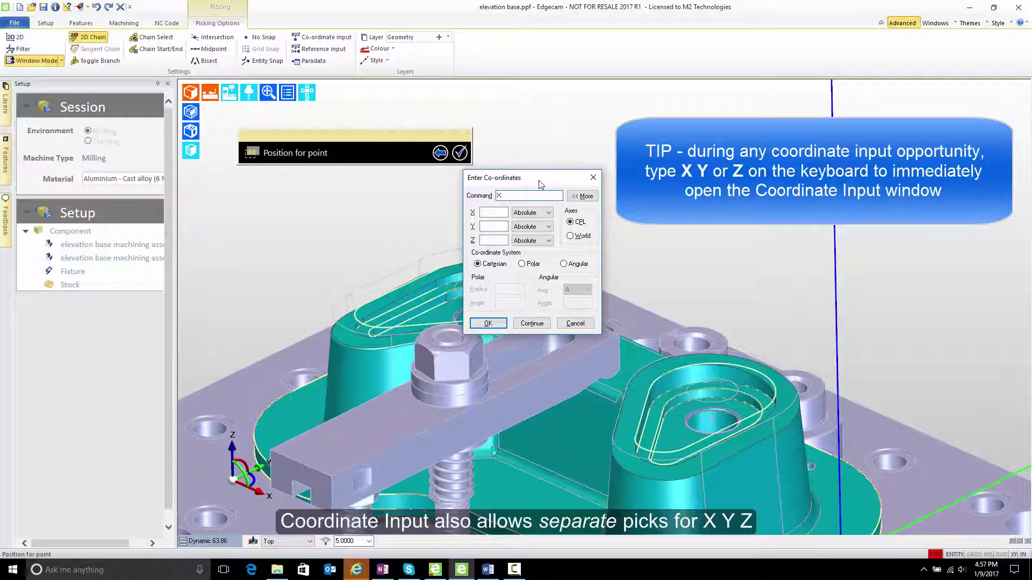
key("Escape")
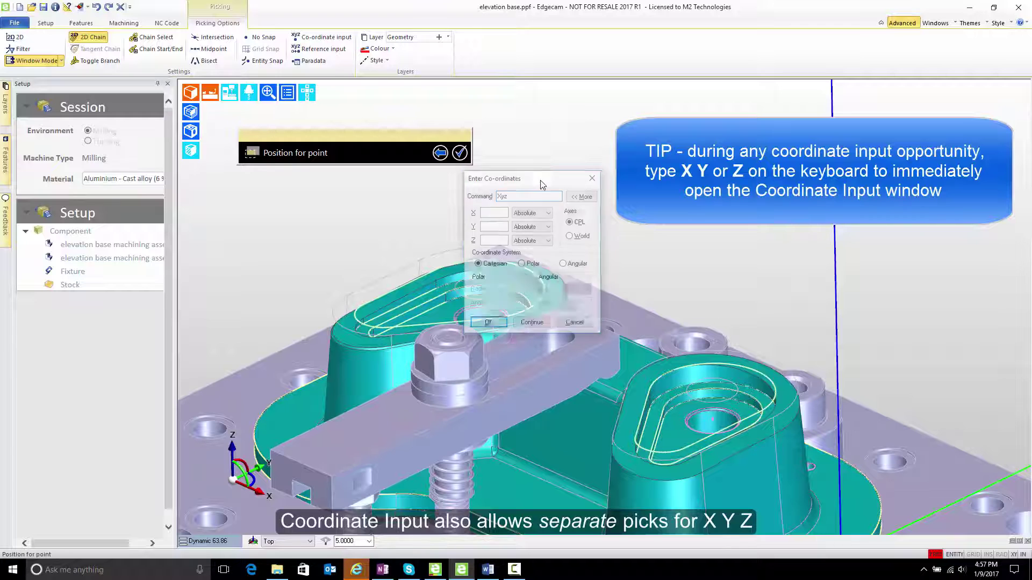
key("Escape")
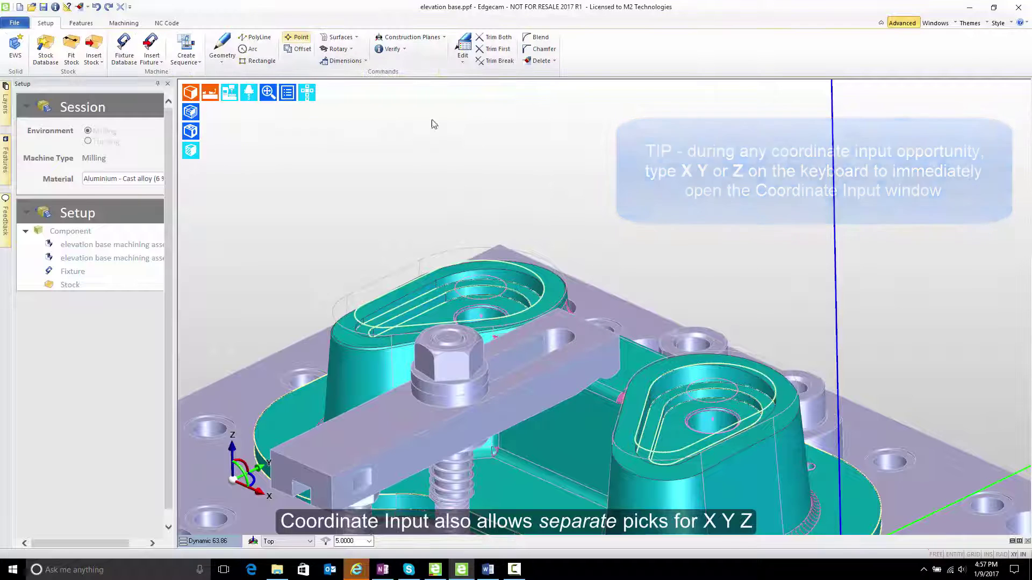
Step: Start a point with the xyz coordinate command and take X from the cylindrical end face of the clamp's slot
left_click(298, 38)
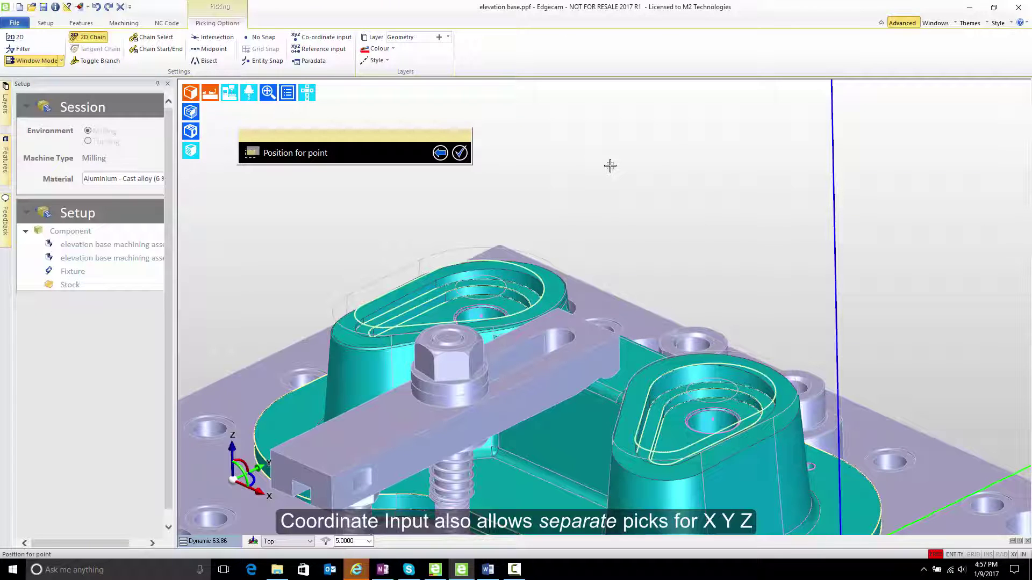
type("Xyz")
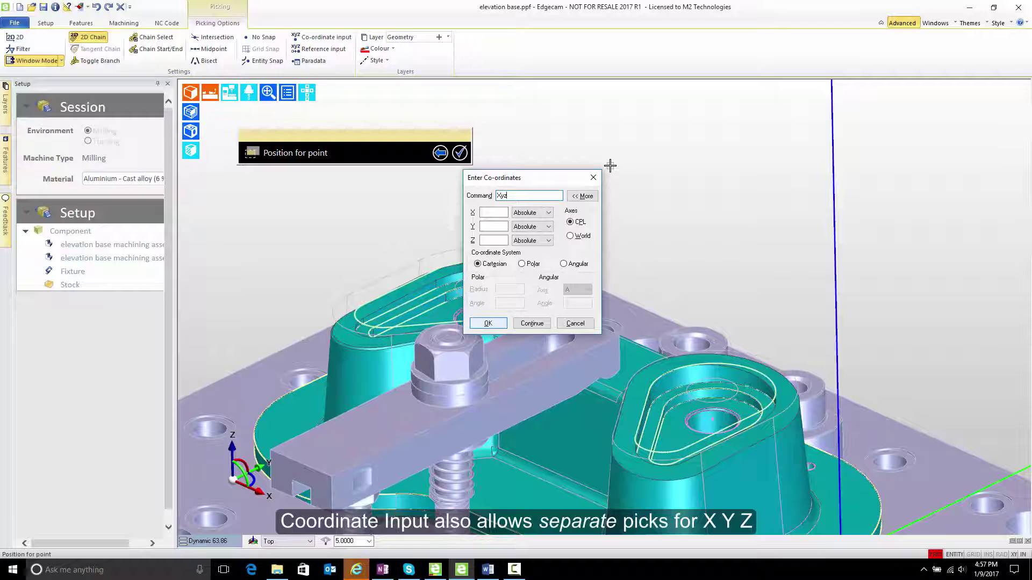
key("Return")
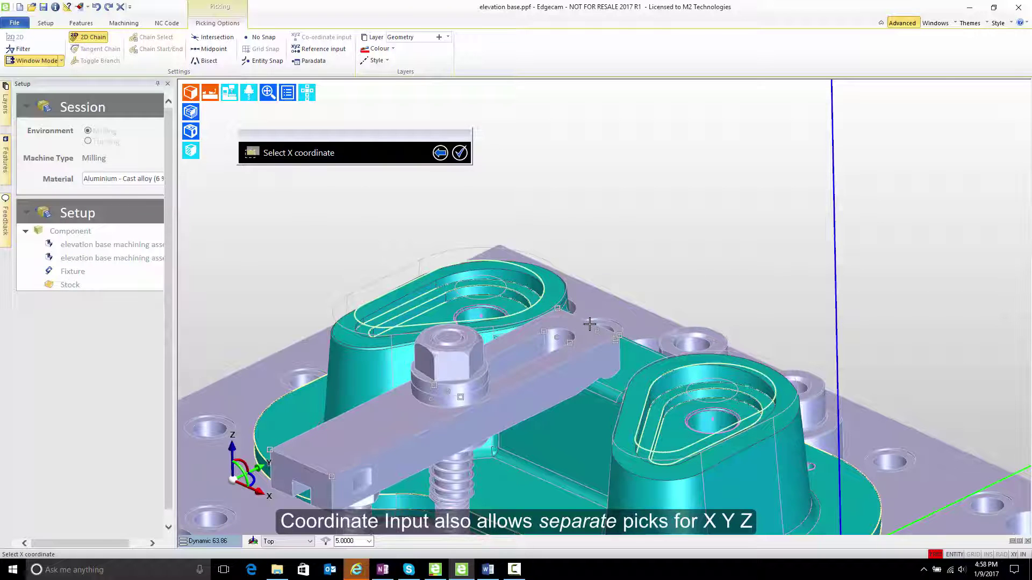
scroll(590, 324, "up", 5)
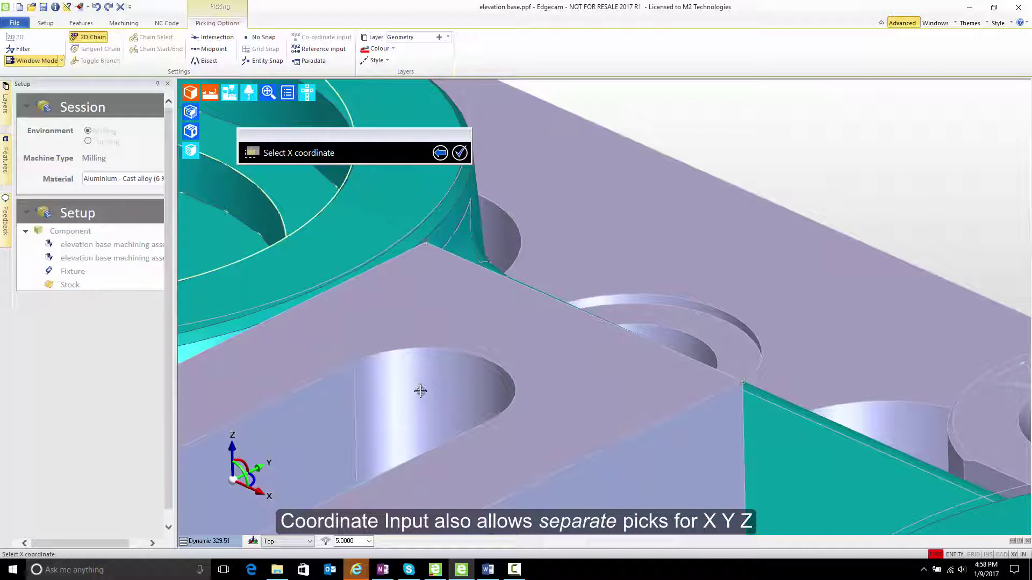
left_click(420, 391)
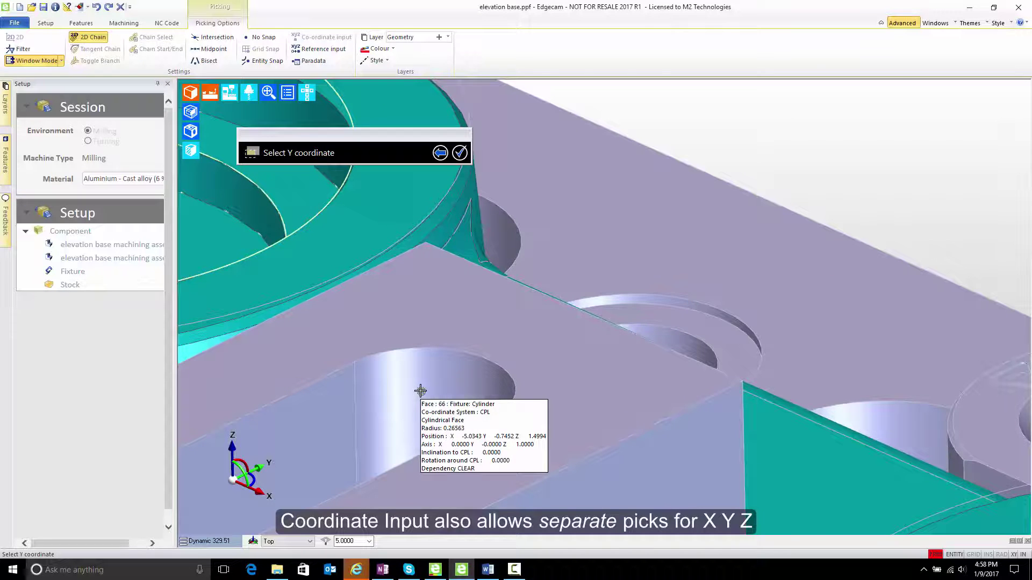
Step: Take Y from the clamp's far corner and Z from the centre of the bolt head's top face to finish the point
scroll(421, 391, "down", 4)
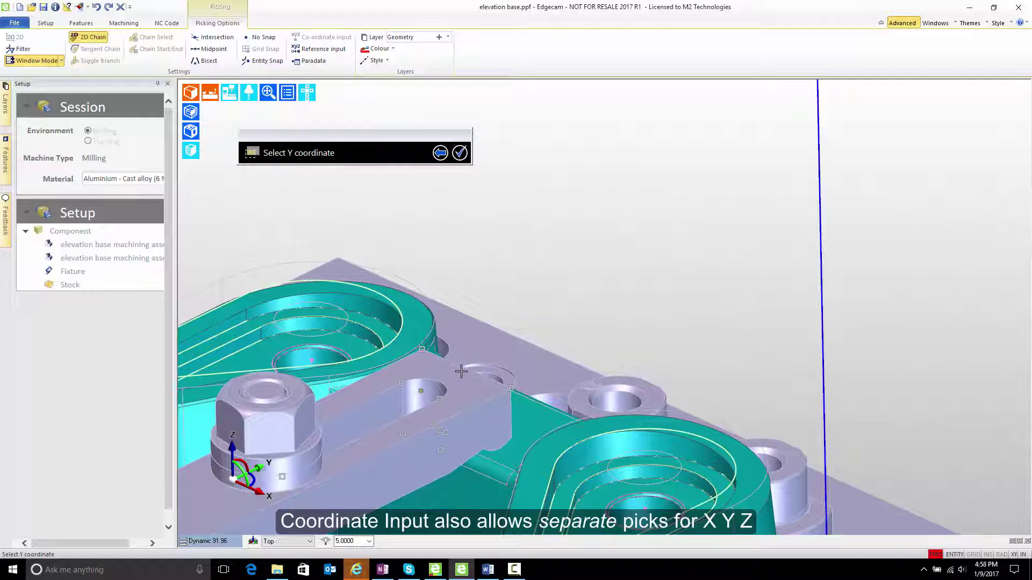
scroll(467, 366, "up", 4)
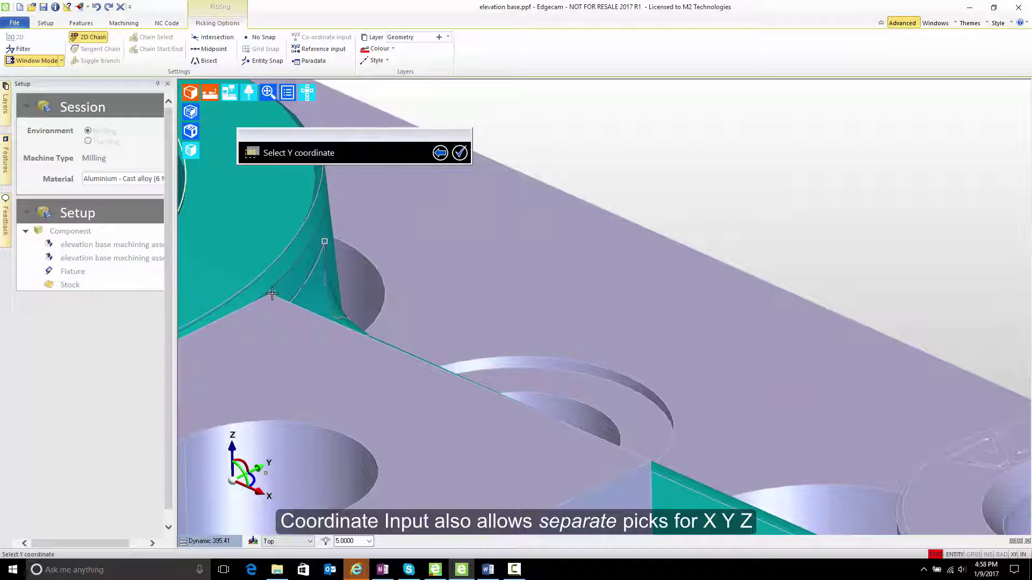
left_click(273, 295)
scroll(309, 327, "down", 4)
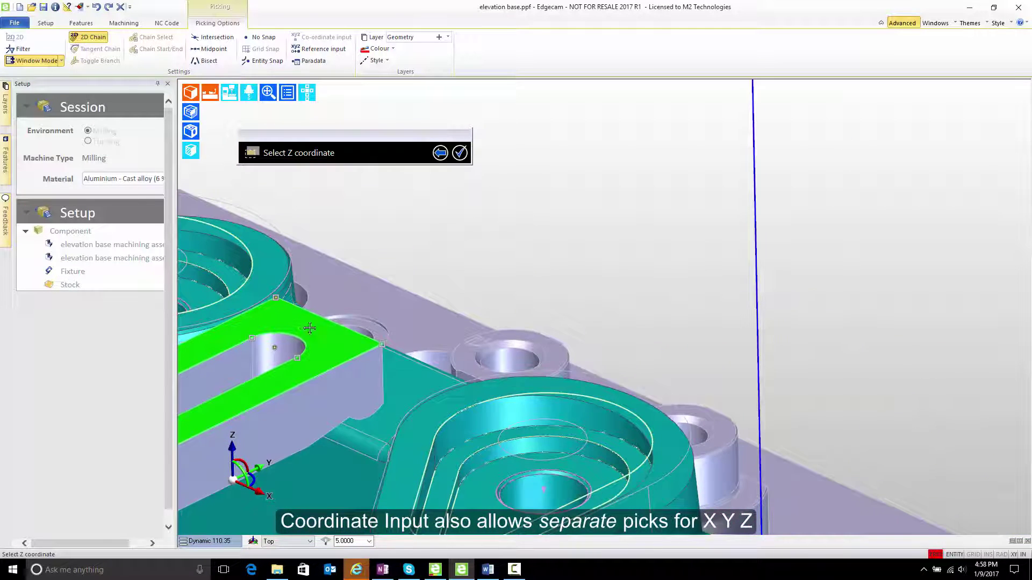
middle_click_drag(309, 328, 537, 241)
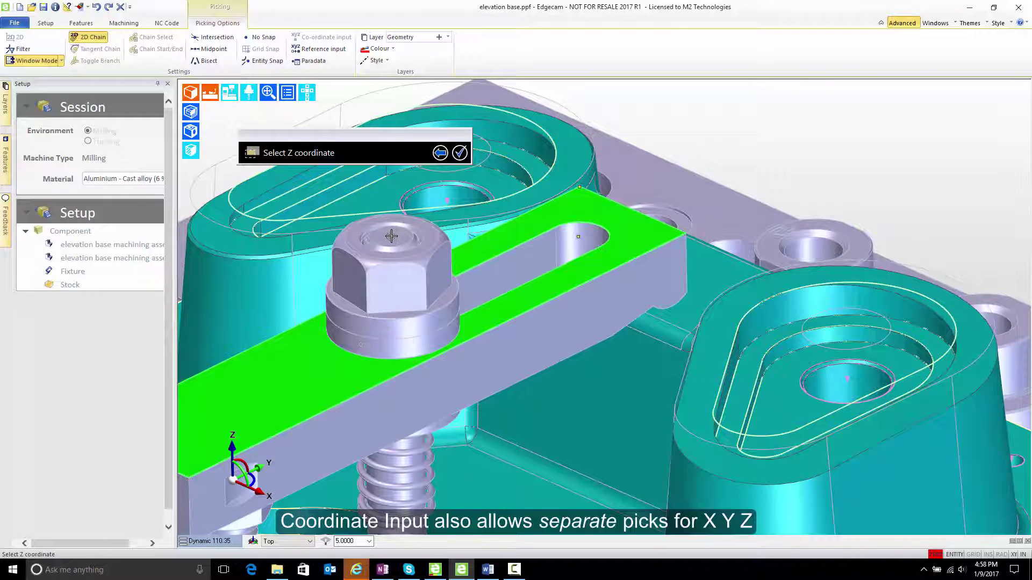
mouse_move(391, 236)
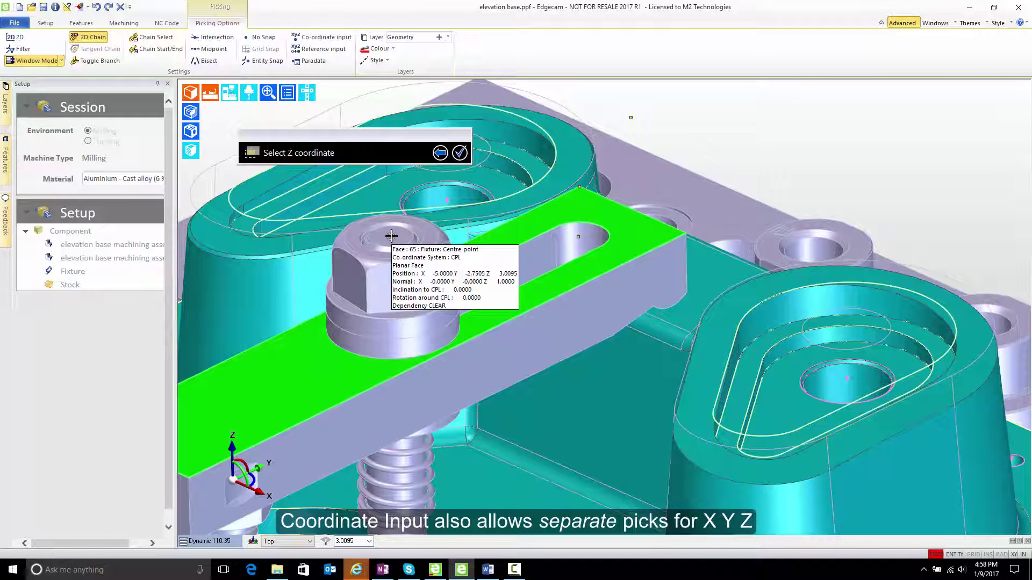
left_click(391, 236)
scroll(752, 118, "down", 3)
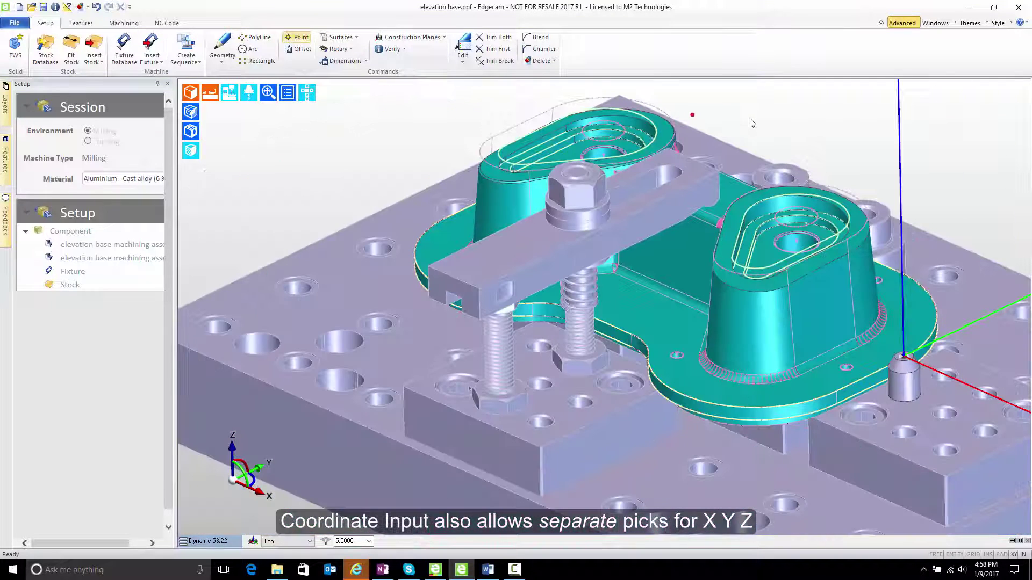
middle_click_drag(752, 123, 676, 234)
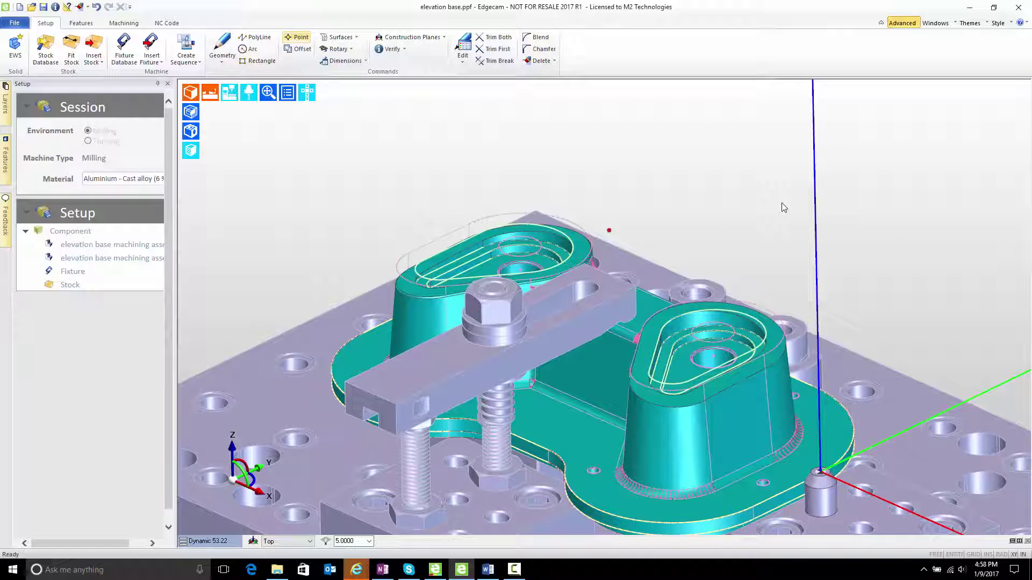
key("Escape")
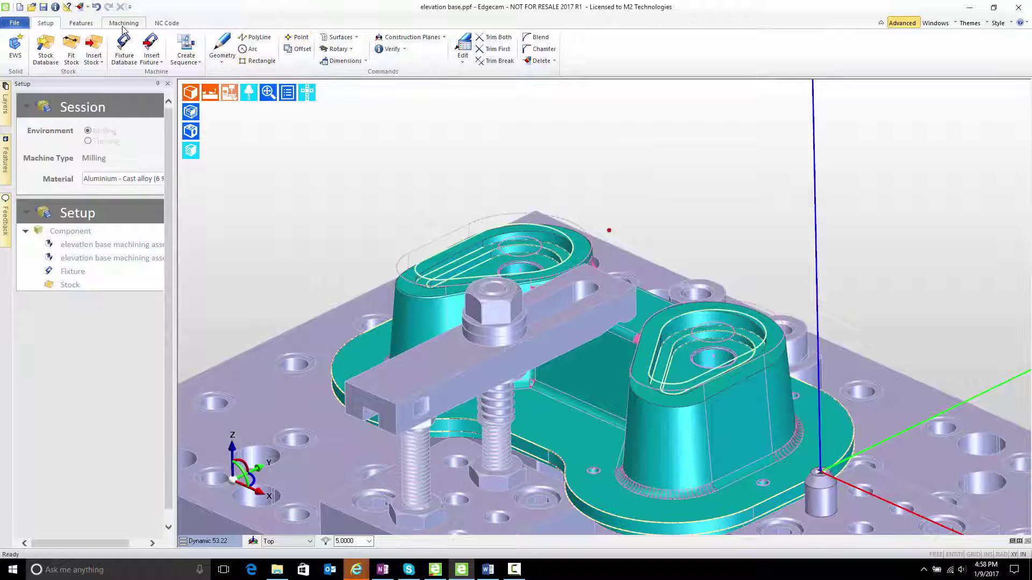
Step: Make the 13 Chamfering toolpath visible in the machining sequence and inspect it in the Front and Right views
left_click(123, 25)
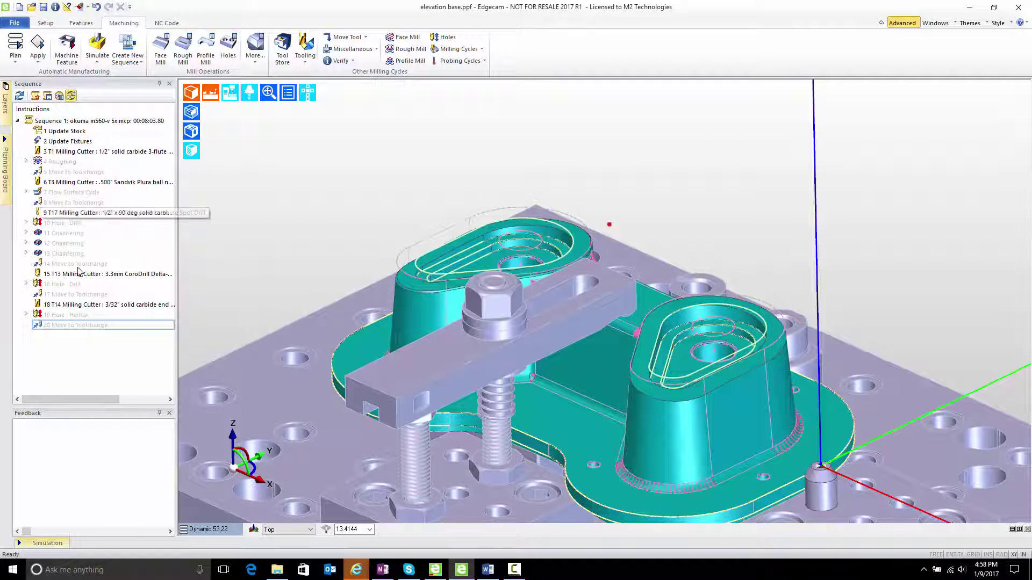
right_click(60, 257)
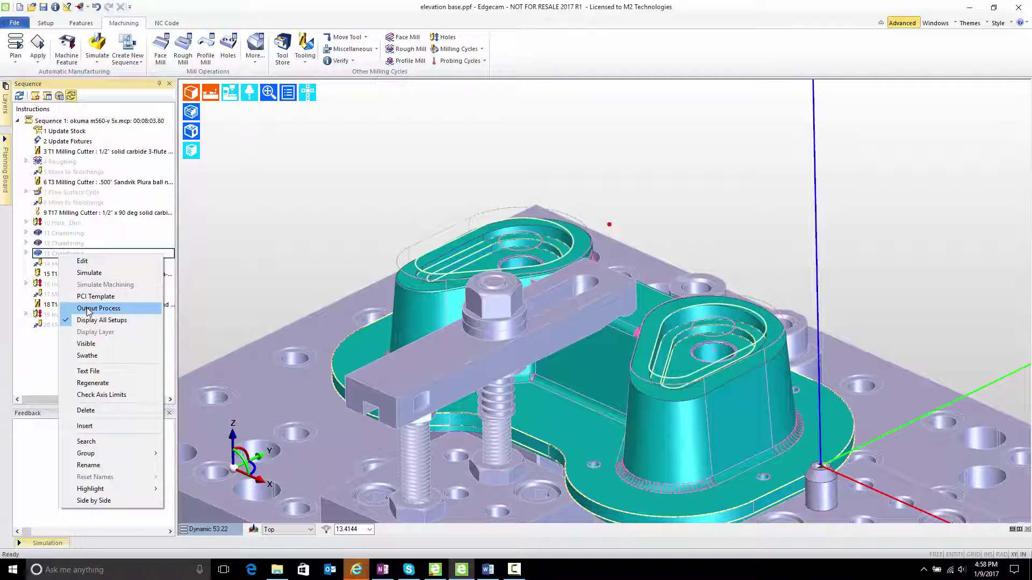
left_click(85, 345)
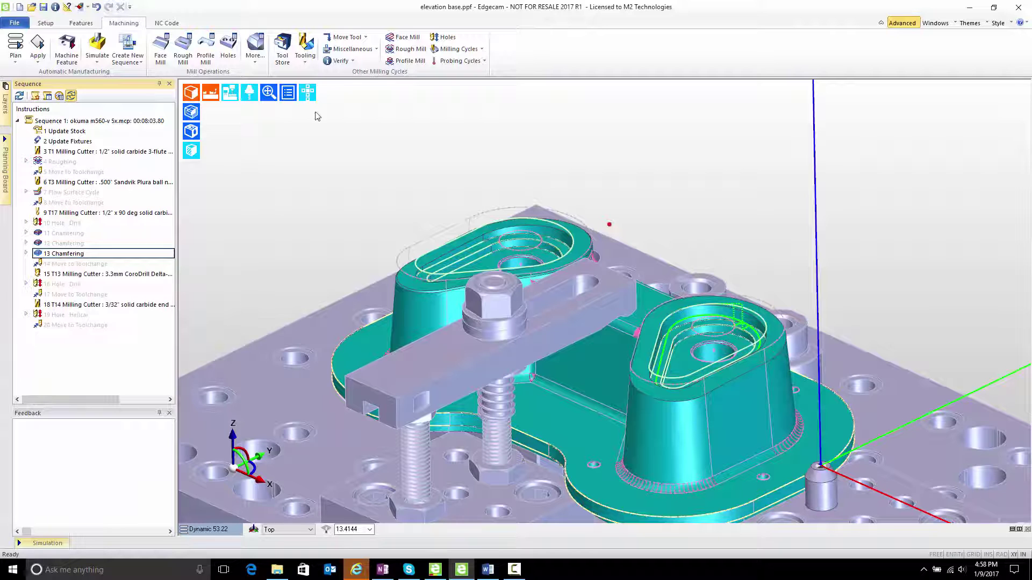
left_click(307, 92)
left_click(308, 129)
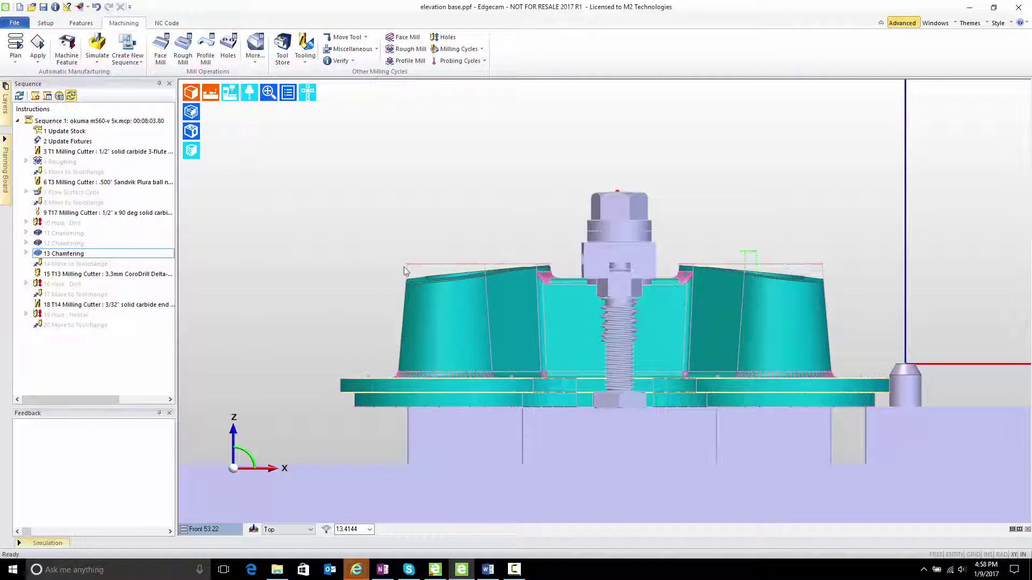
left_click(307, 92)
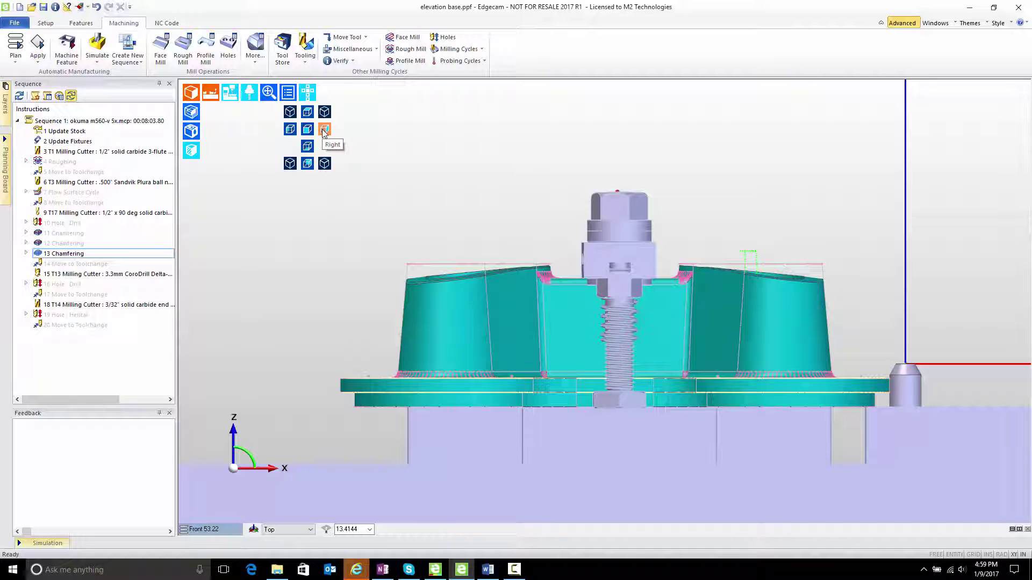
left_click(323, 132)
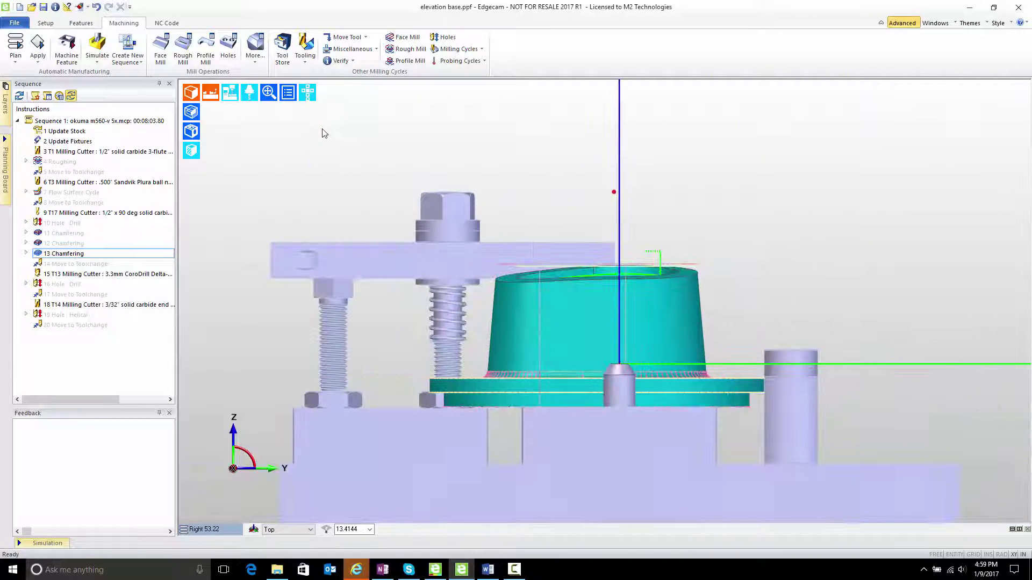
middle_click_drag(589, 281, 519, 255)
Step: Edit the 13 Chamfering instruction, selecting the rear boss's pocket rim edges with Tangent Chain on and 2D Chain off
left_click(63, 255)
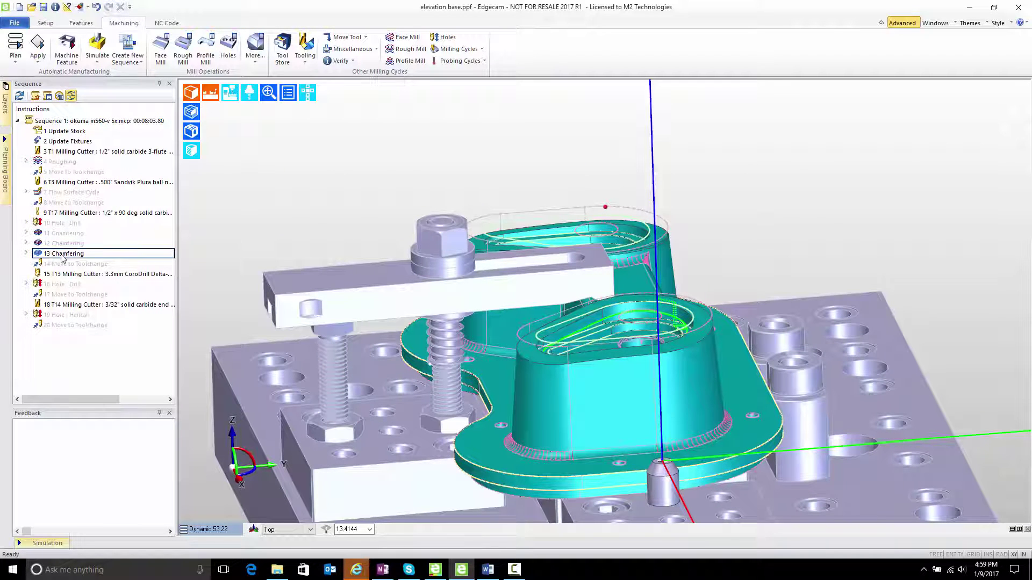
double_click(63, 254)
double_click(61, 255)
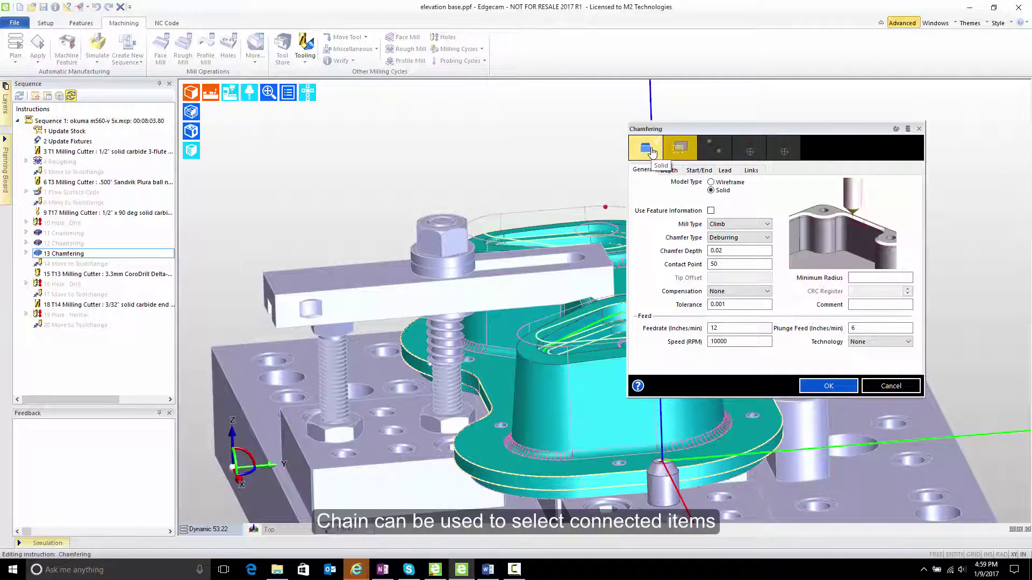
left_click(652, 153)
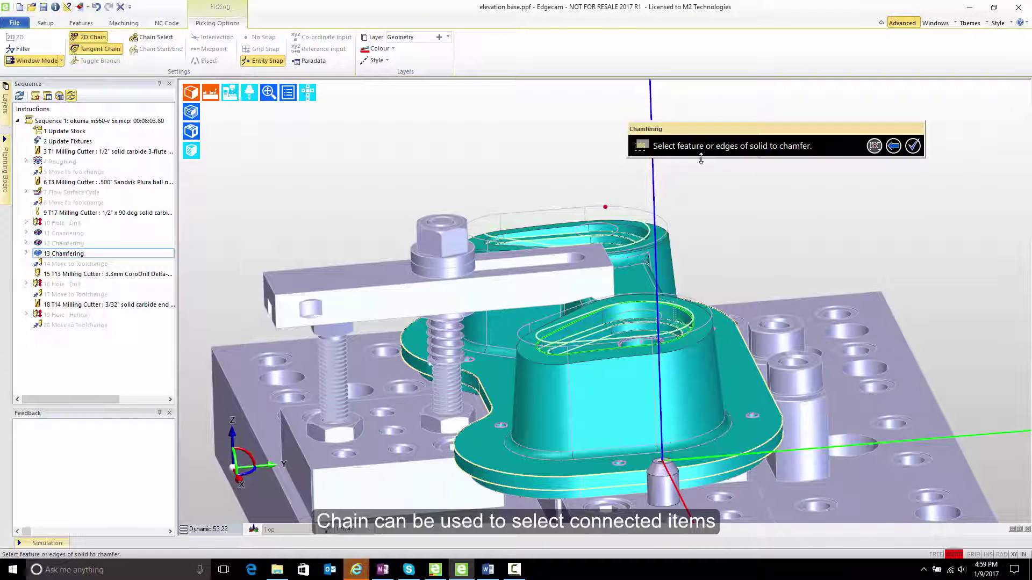
scroll(488, 140, "up", 5)
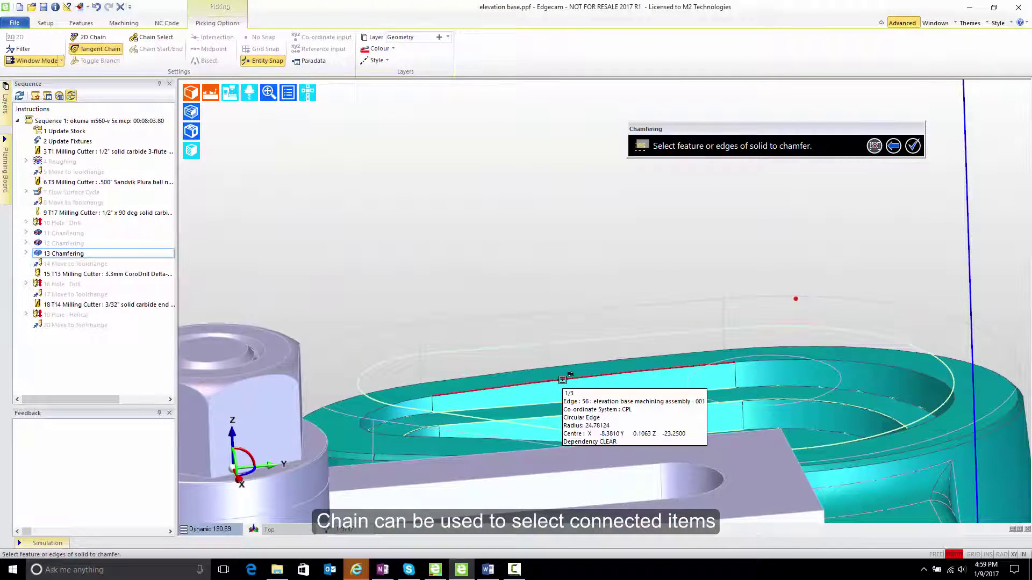
left_click(562, 379)
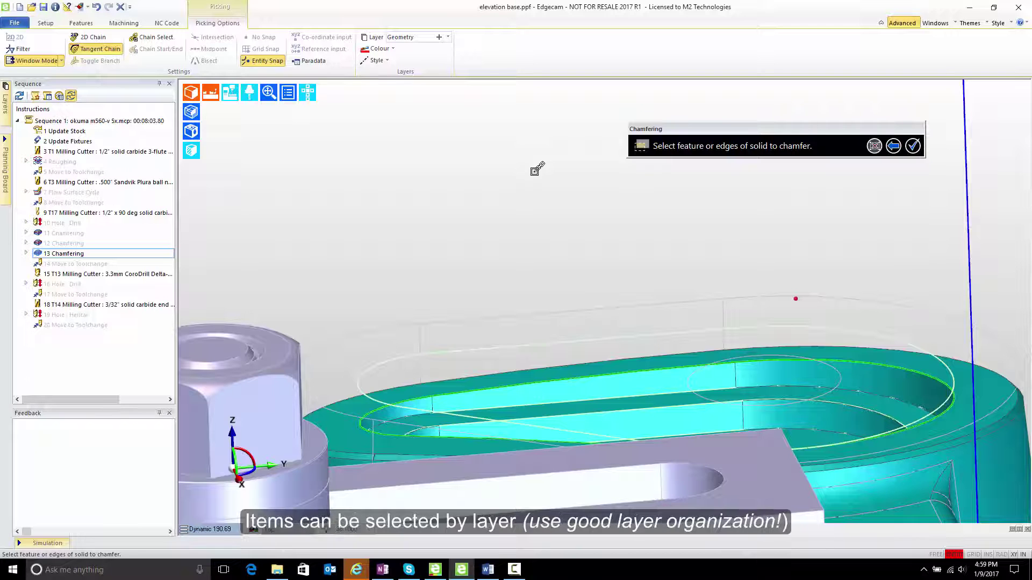
right_click(536, 170)
key("Return")
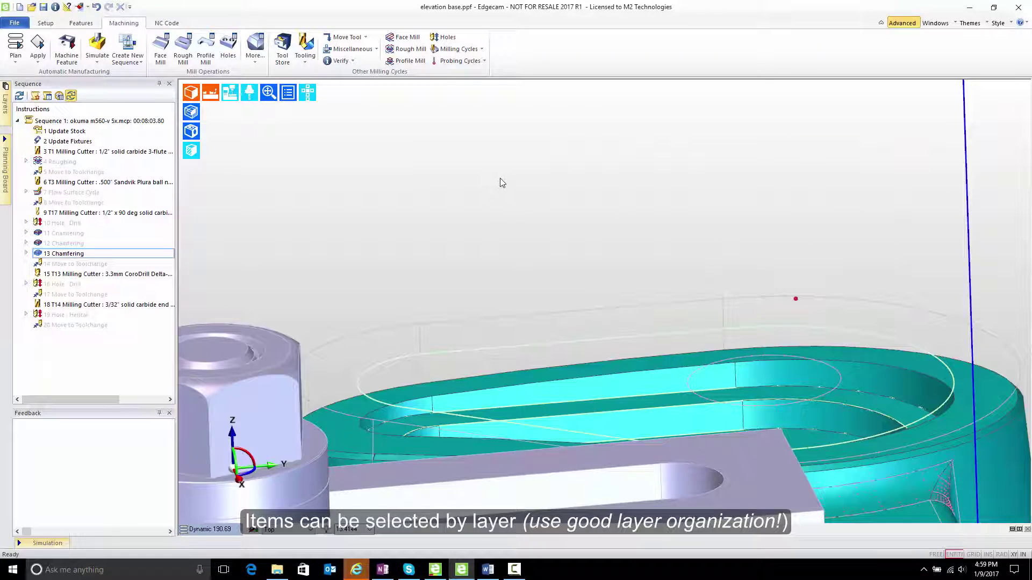
Step: Edit the 2 Update Fixtures instruction with Reselect Geometry and Coordinate Input enabled
scroll(499, 182, "down", 8)
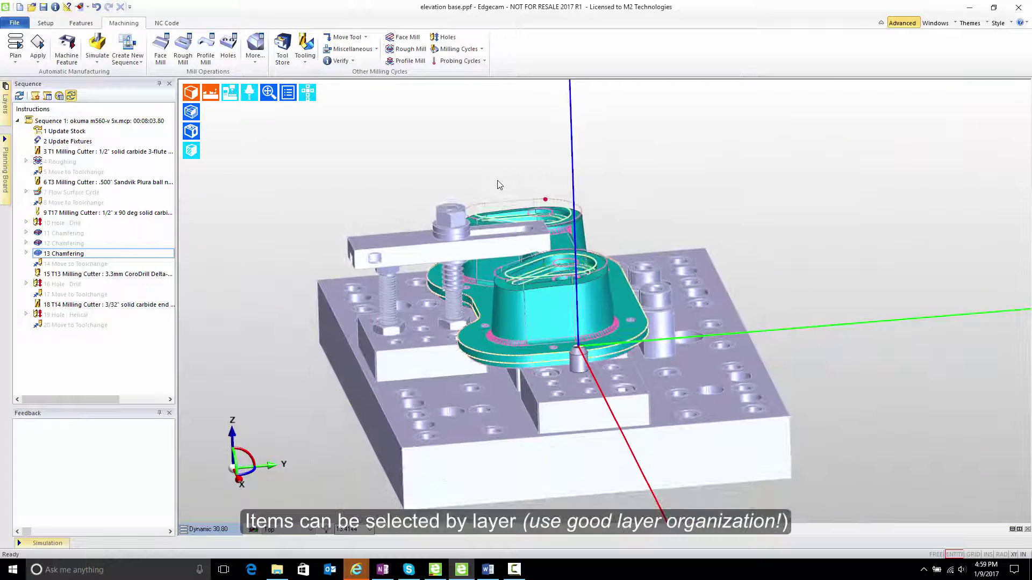
left_click(68, 141)
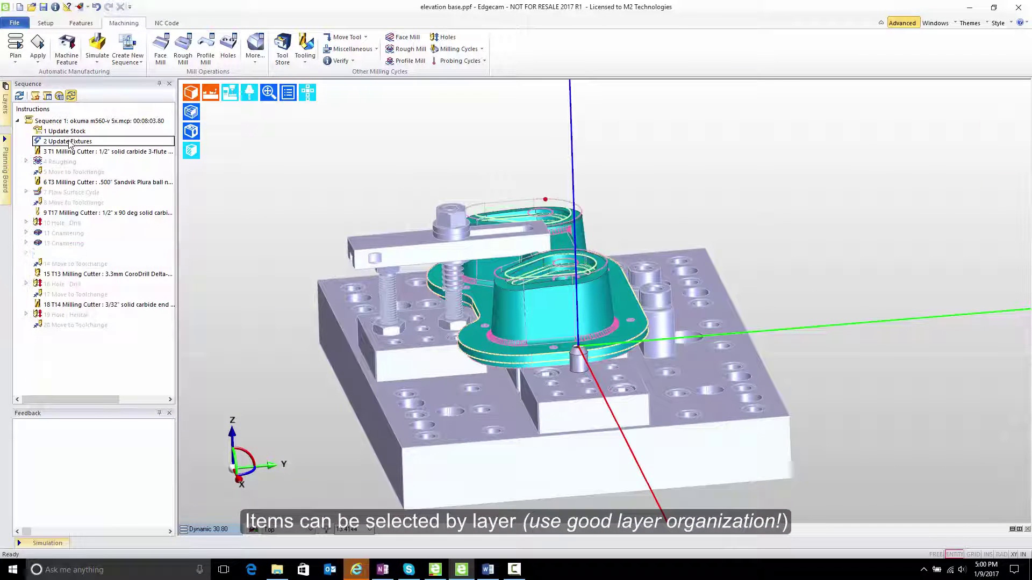
double_click(69, 142)
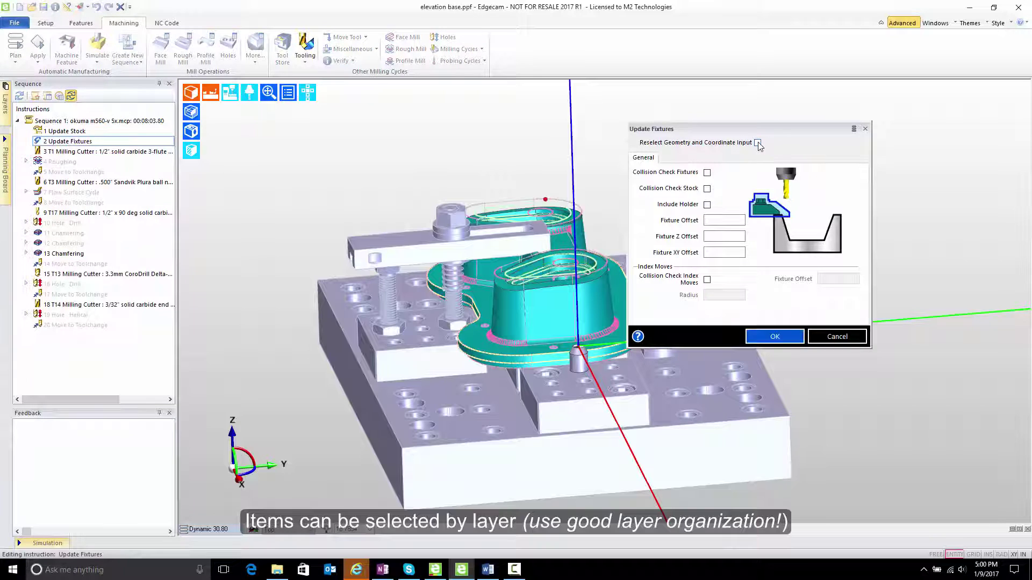
left_click(777, 337)
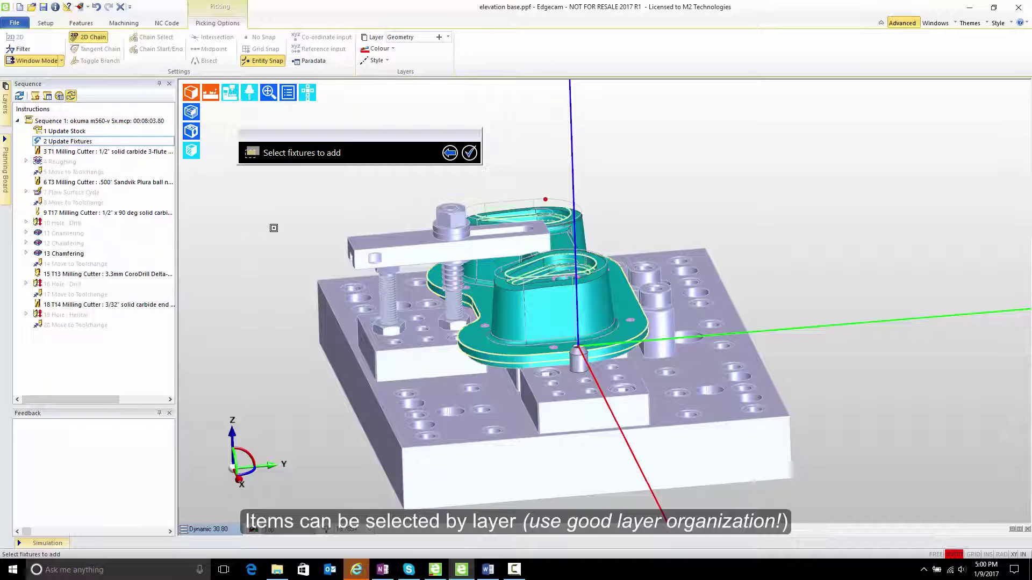
Step: Select all entities on the Fixture layer as the fixtures to add
mouse_move(5, 100)
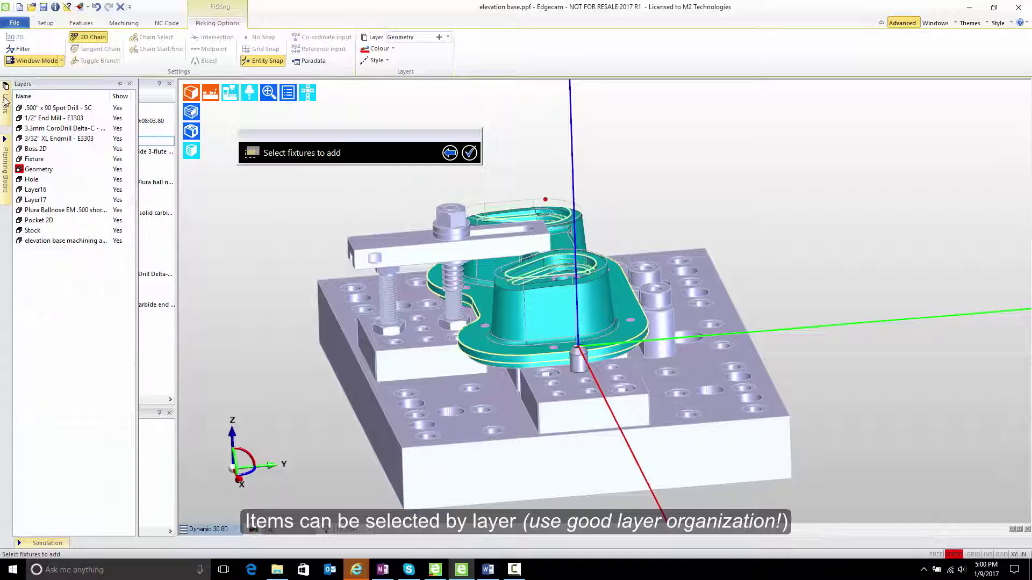
right_click(31, 163)
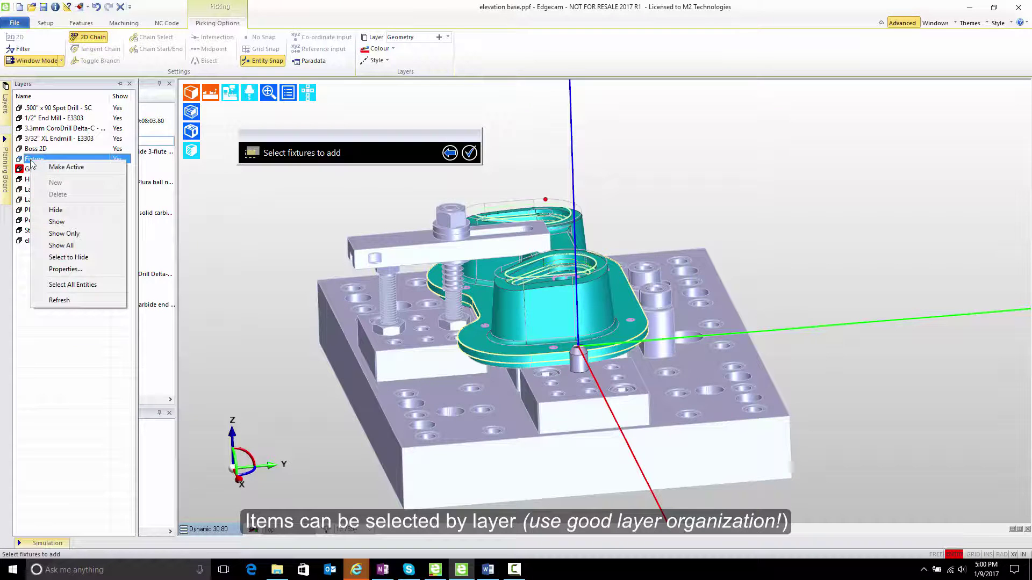
left_click(61, 288)
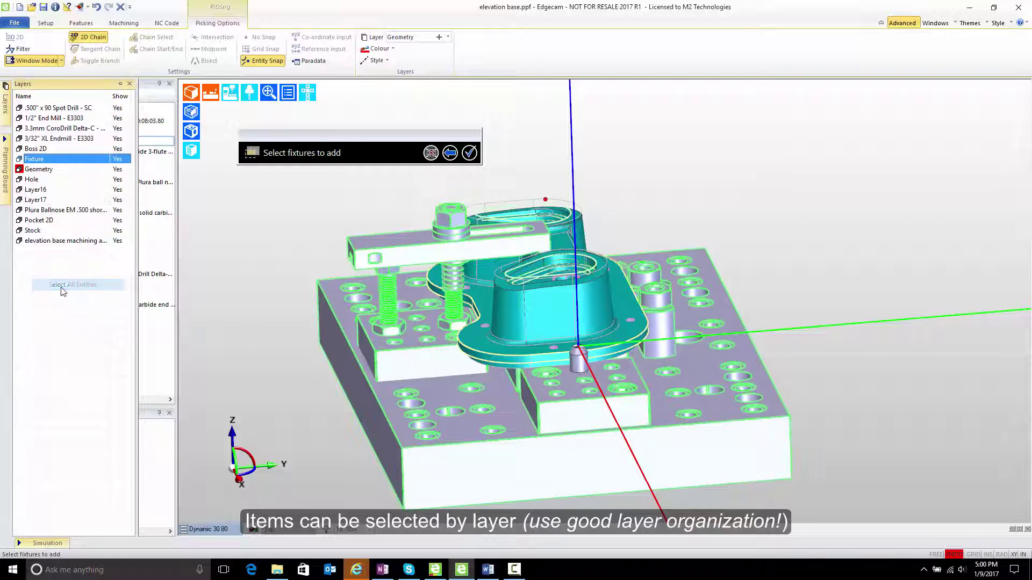
right_click(258, 231)
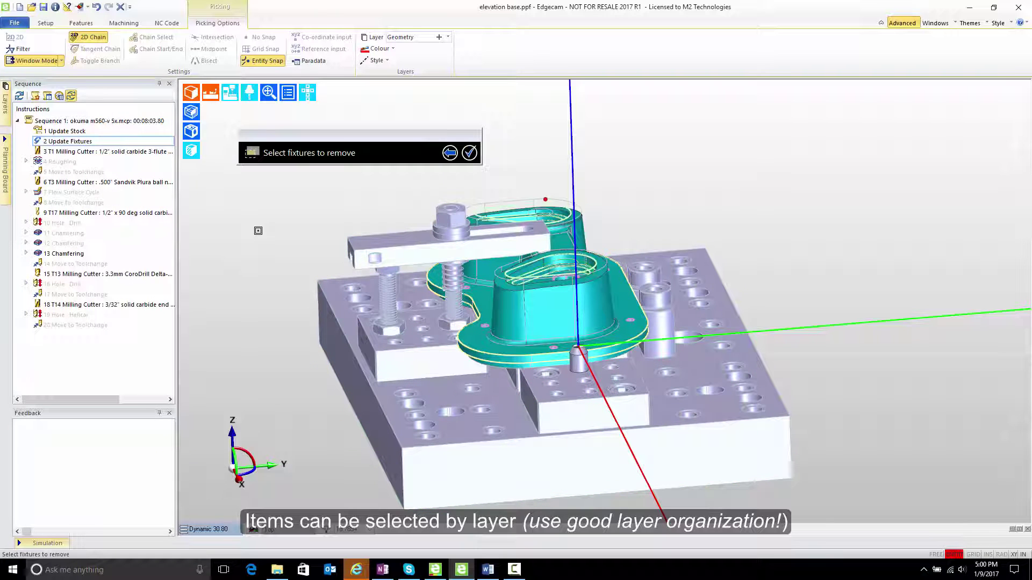